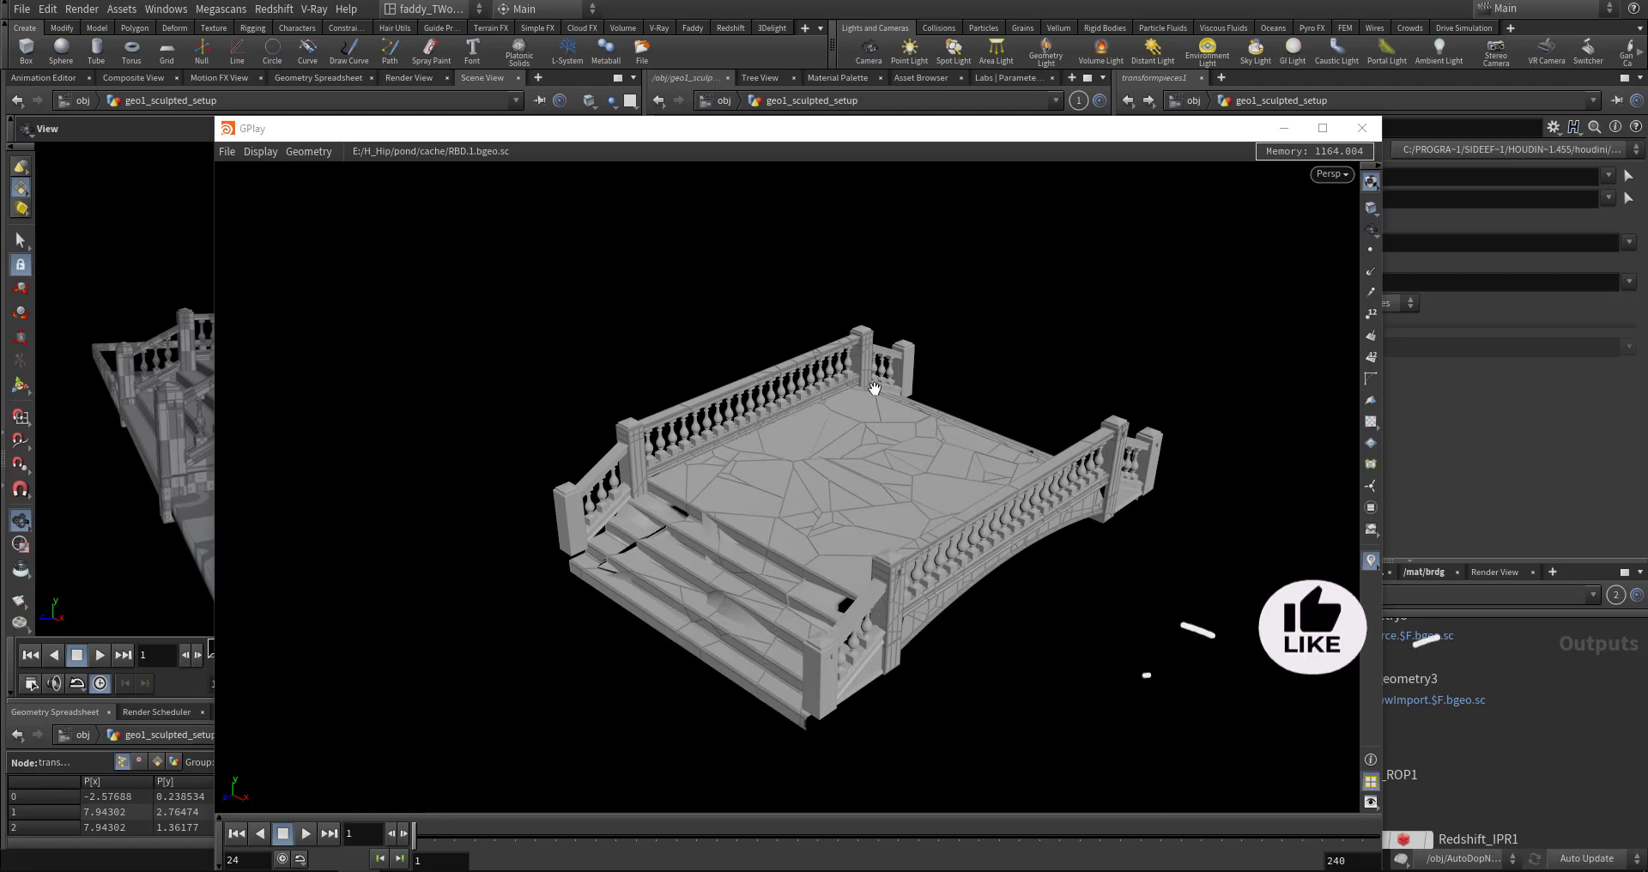
- Play the cached RBD bridge collapse in GPlay, stop the playback and close the preview
{"action": "left_click", "coordinate": [306, 834]}
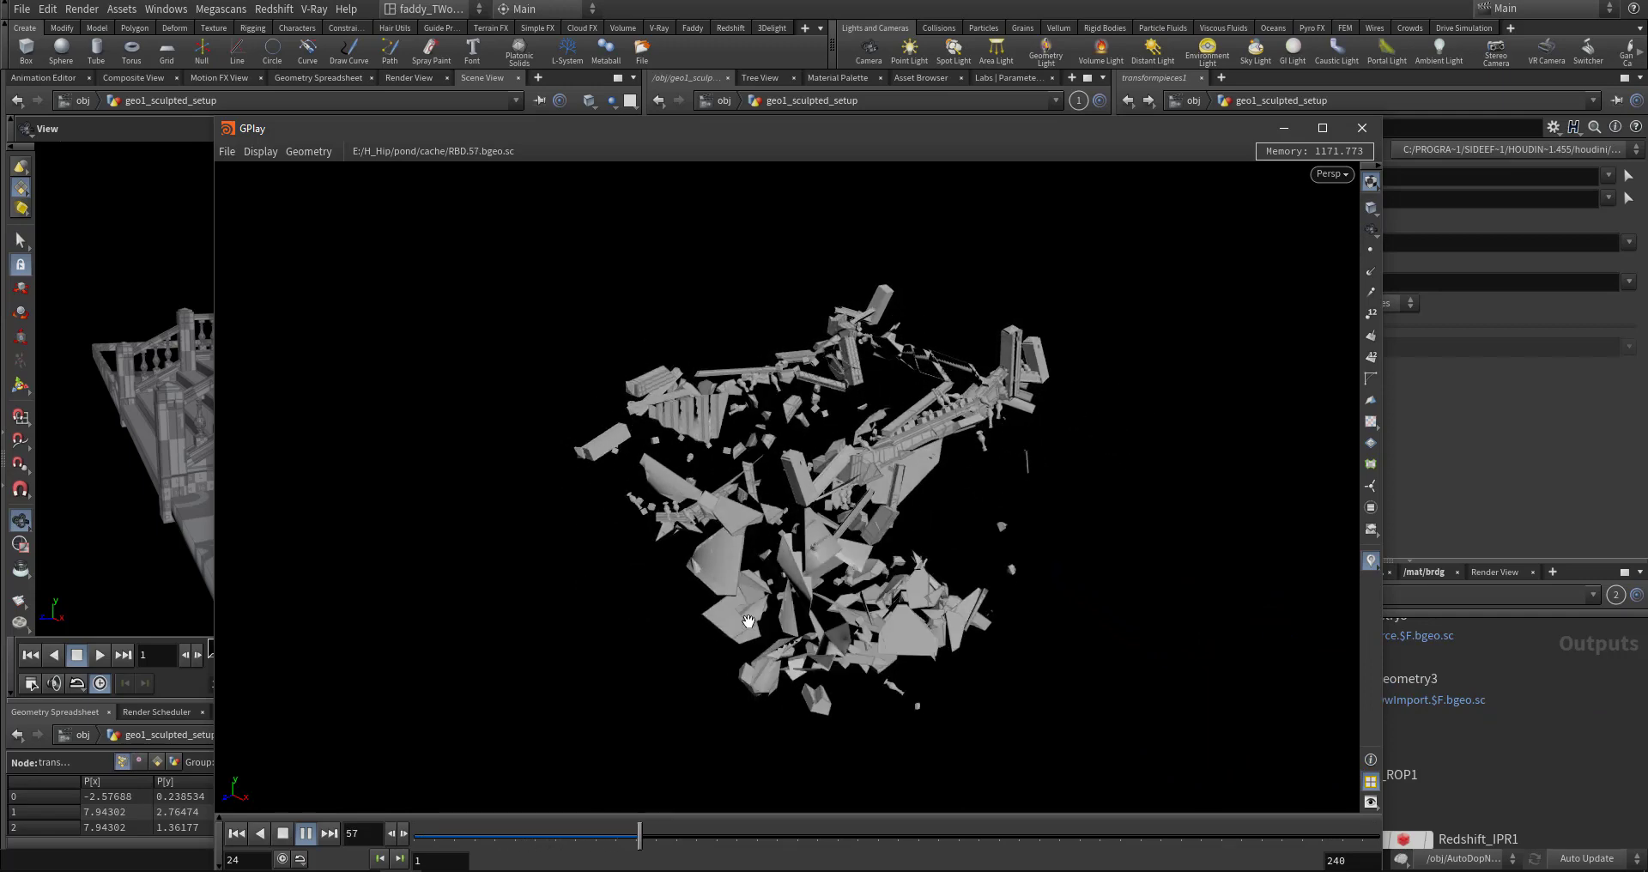
{"action": "left_click", "coordinate": [306, 833]}
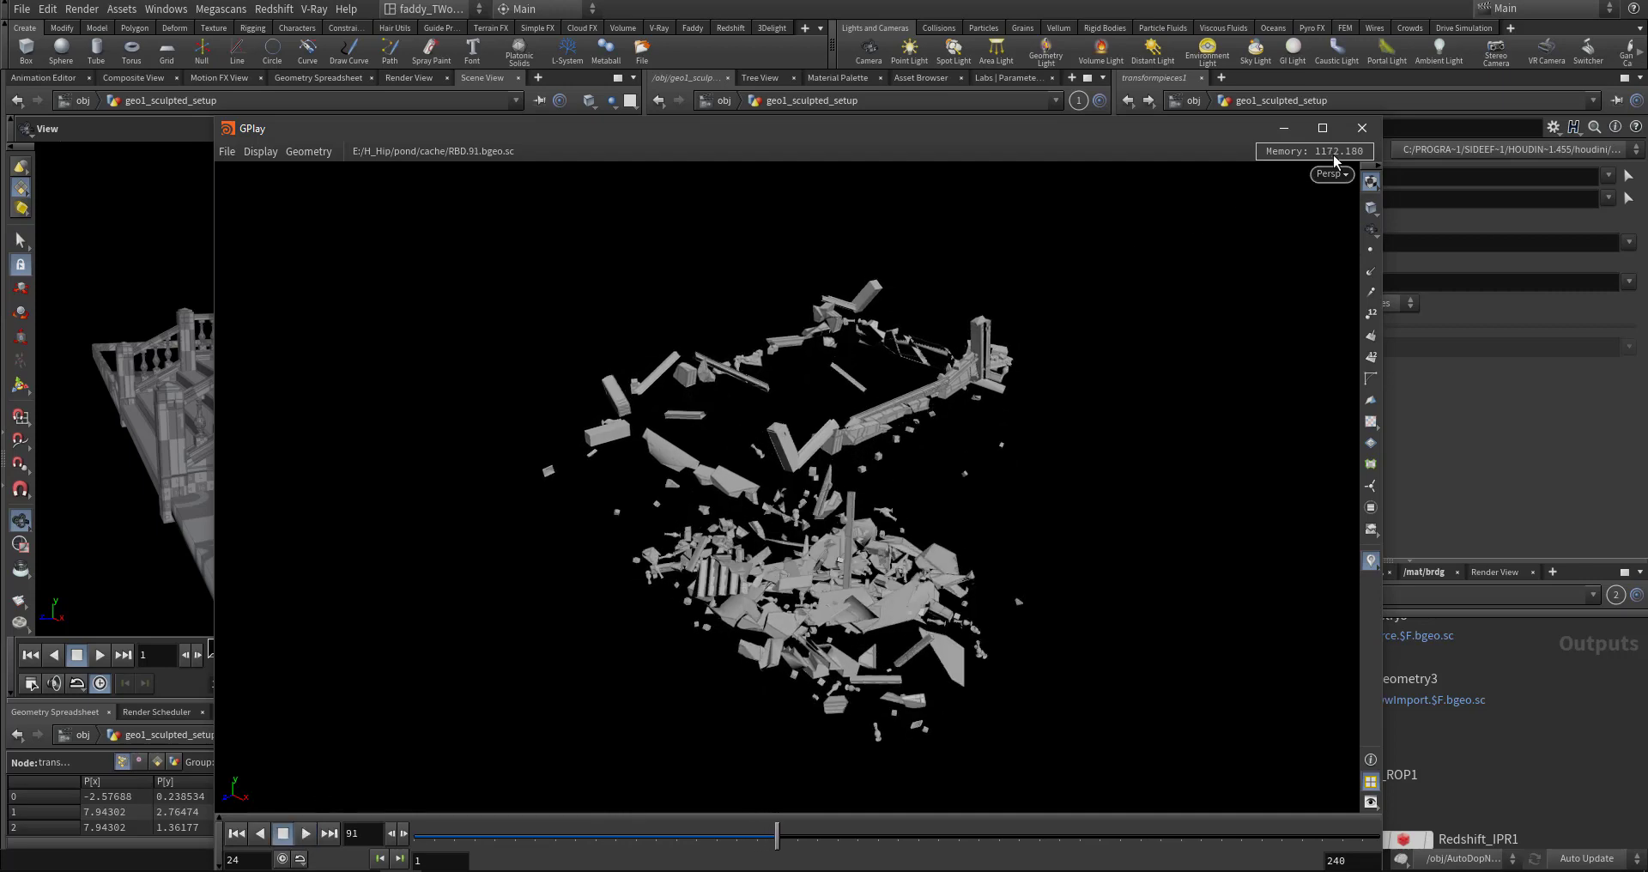
{"action": "left_click", "coordinate": [1363, 129]}
- Inspect the imported pond.obj model and the settings of the file1 and transform1 nodes
{"action": "mouse_move", "coordinate": [797, 315]}
{"action": "middle_mouse_down"}
{"action": "mouse_move", "coordinate": [831, 335]}
{"action": "mouse_move", "coordinate": [792, 329]}
{"action": "middle_mouse_up"}
{"action": "left_click_drag", "start_coordinate": [478, 449], "coordinate": [269, 401]}
{"action": "left_click_drag", "start_coordinate": [764, 338], "coordinate": [981, 397]}
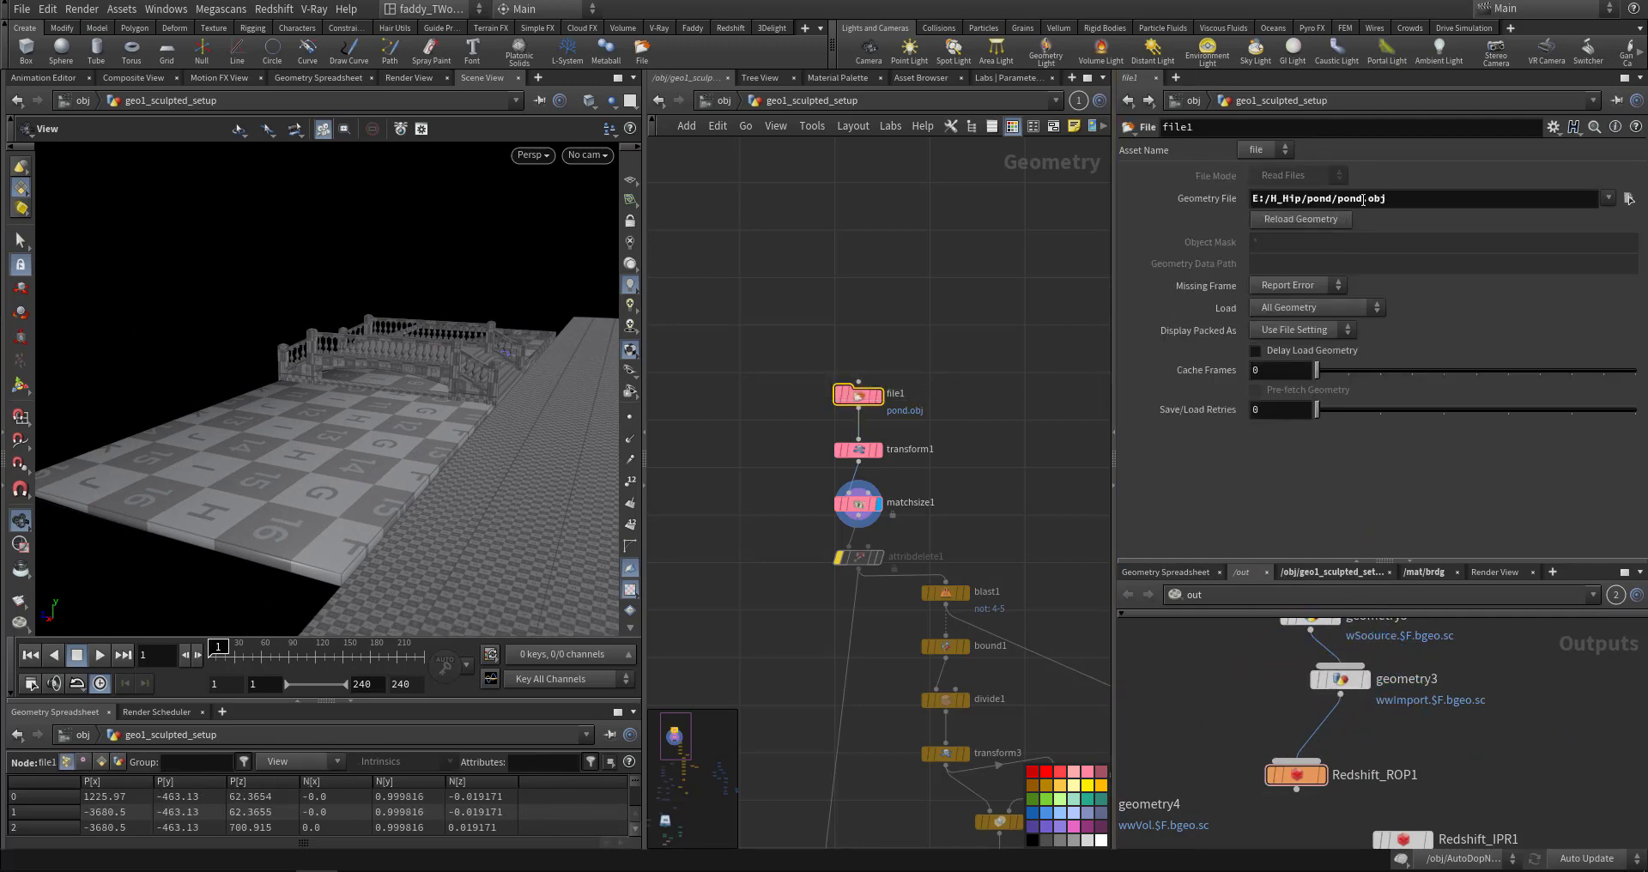
{"action": "left_click_drag", "start_coordinate": [332, 435], "coordinate": [662, 455]}
{"action": "left_click_drag", "start_coordinate": [801, 436], "coordinate": [893, 470]}
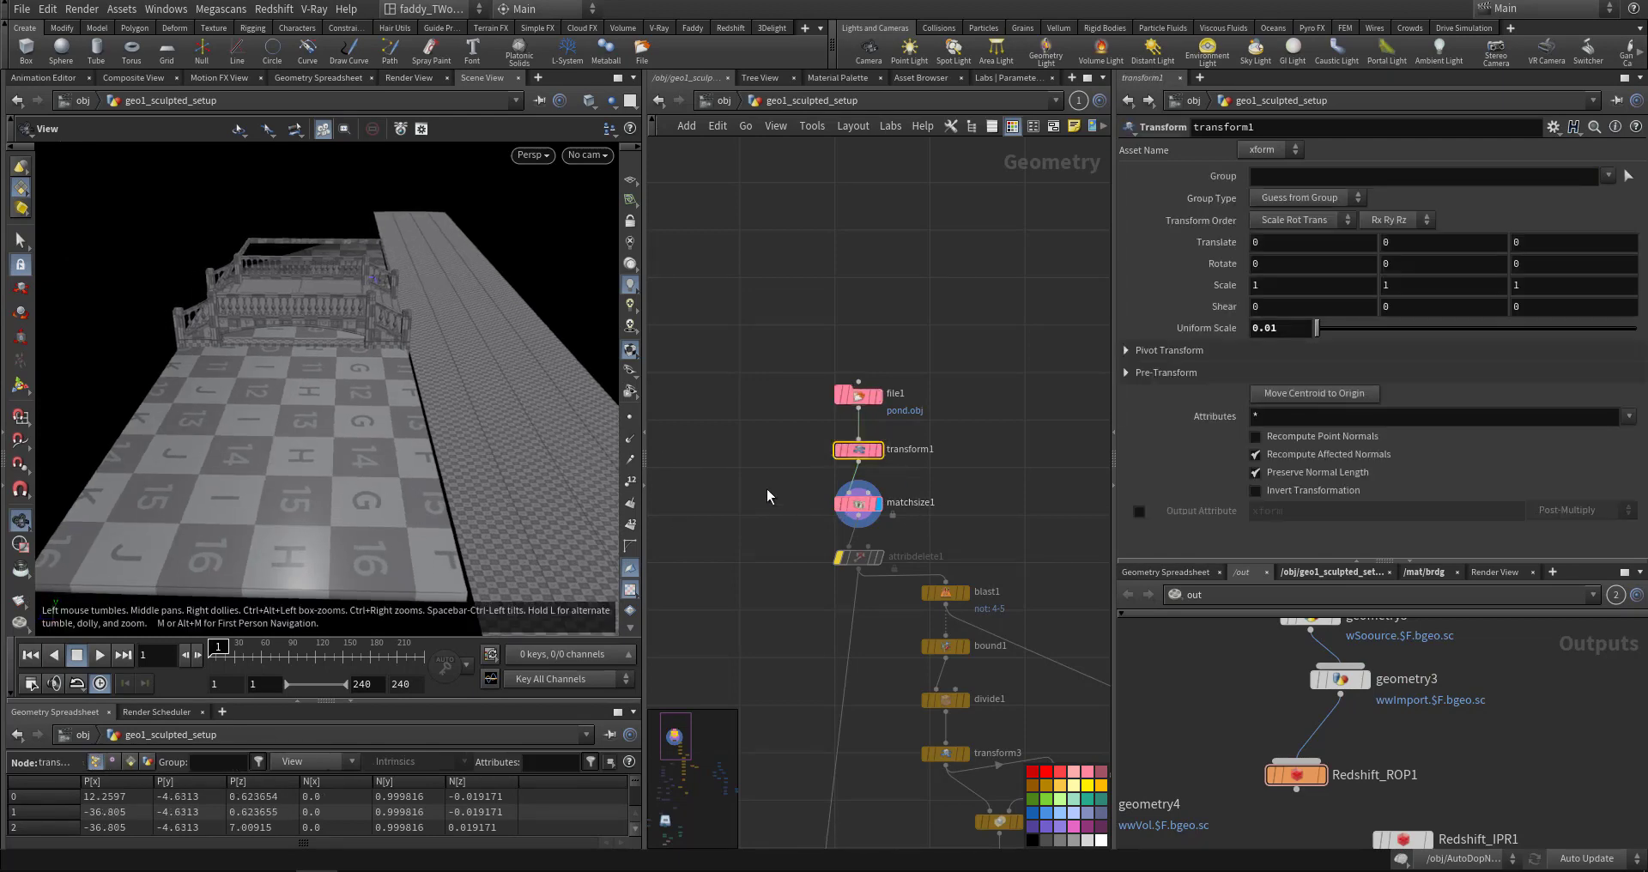
- Inspect the matchsize1 settings and check the model's placement against the reference grid, leaving the grid hidden
{"action": "left_click_drag", "start_coordinate": [888, 515], "coordinate": [889, 515]}
{"action": "left_click_drag", "start_coordinate": [335, 486], "coordinate": [526, 338]}
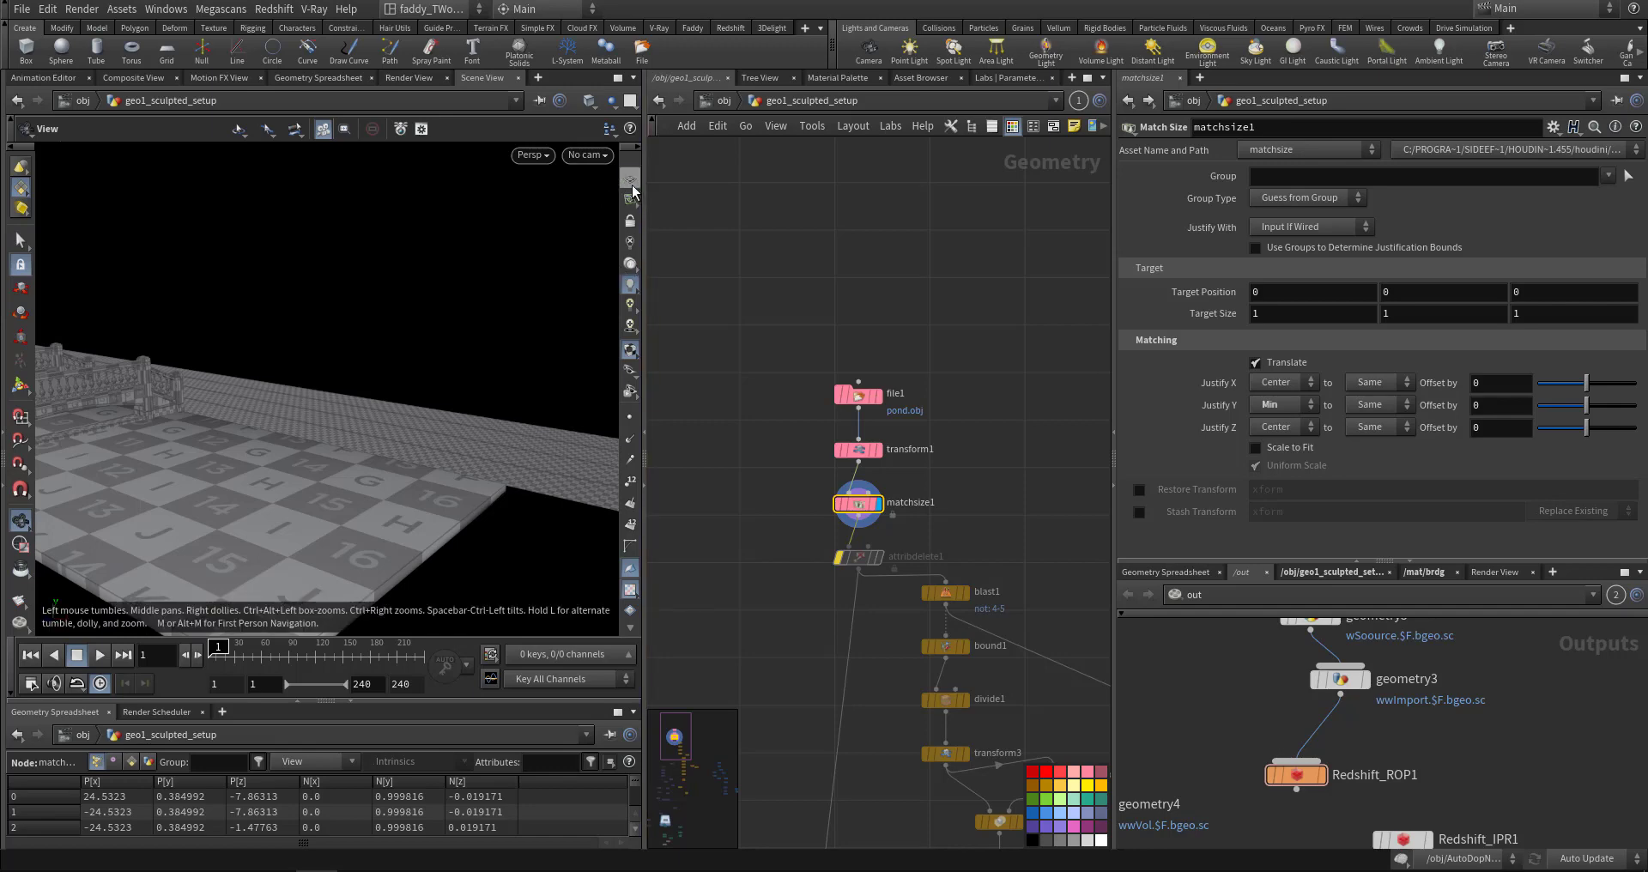
{"action": "left_click_drag", "start_coordinate": [601, 240], "coordinate": [273, 433]}
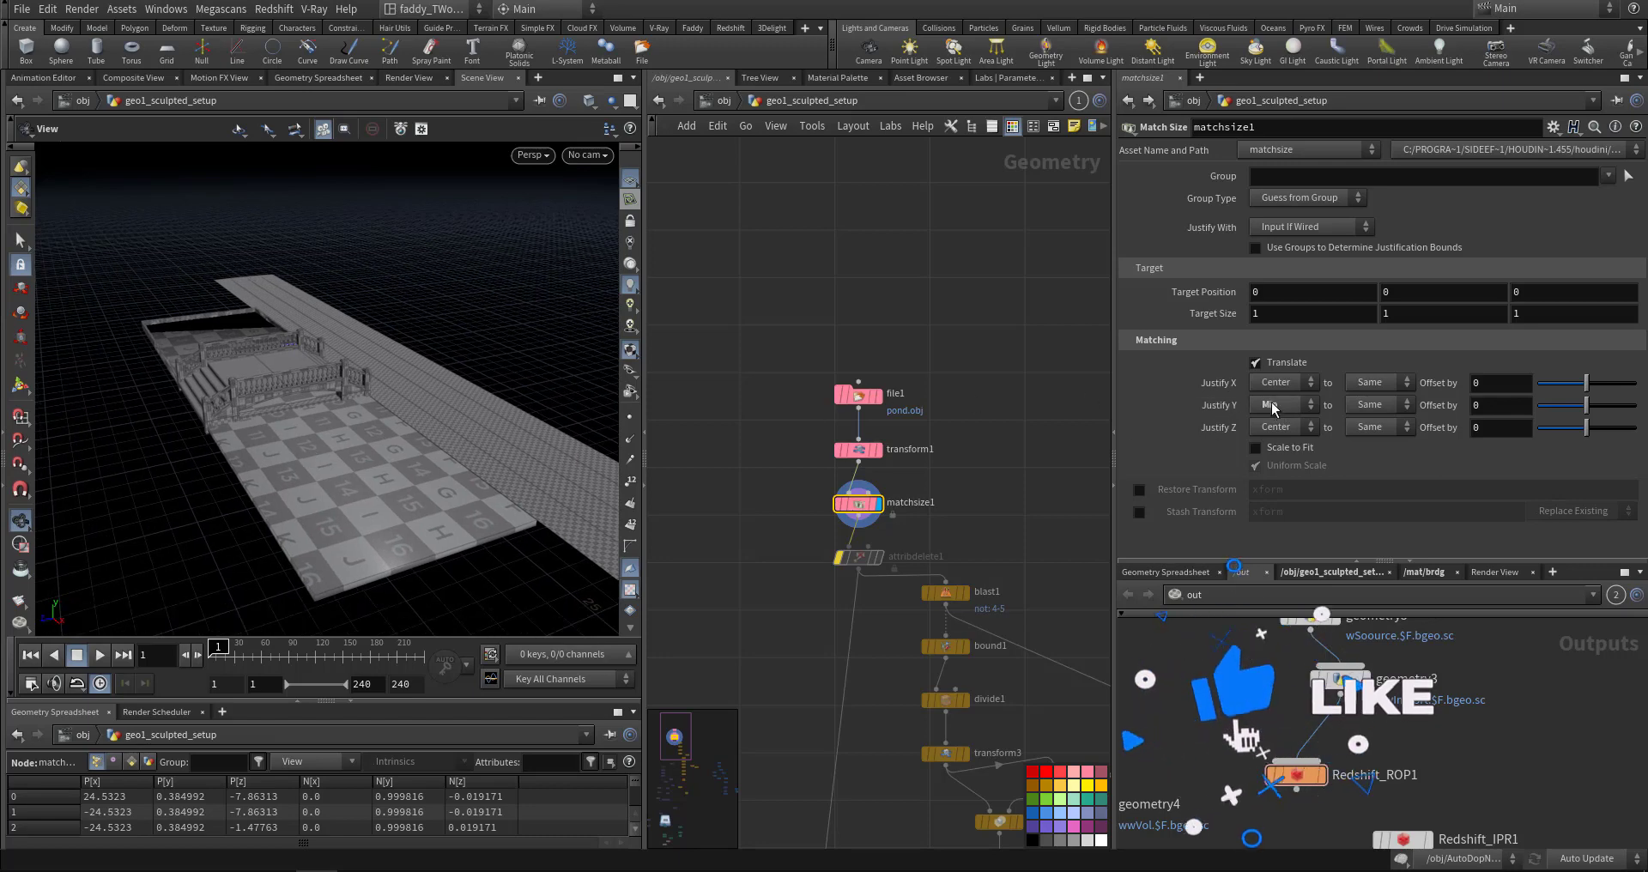
{"action": "left_click", "coordinate": [635, 176]}
- Survey the whole node network and box-select the blue branch containing FluidVol, ending back at the import nodes
{"action": "middle_click_drag", "start_coordinate": [771, 497], "coordinate": [742, 359]}
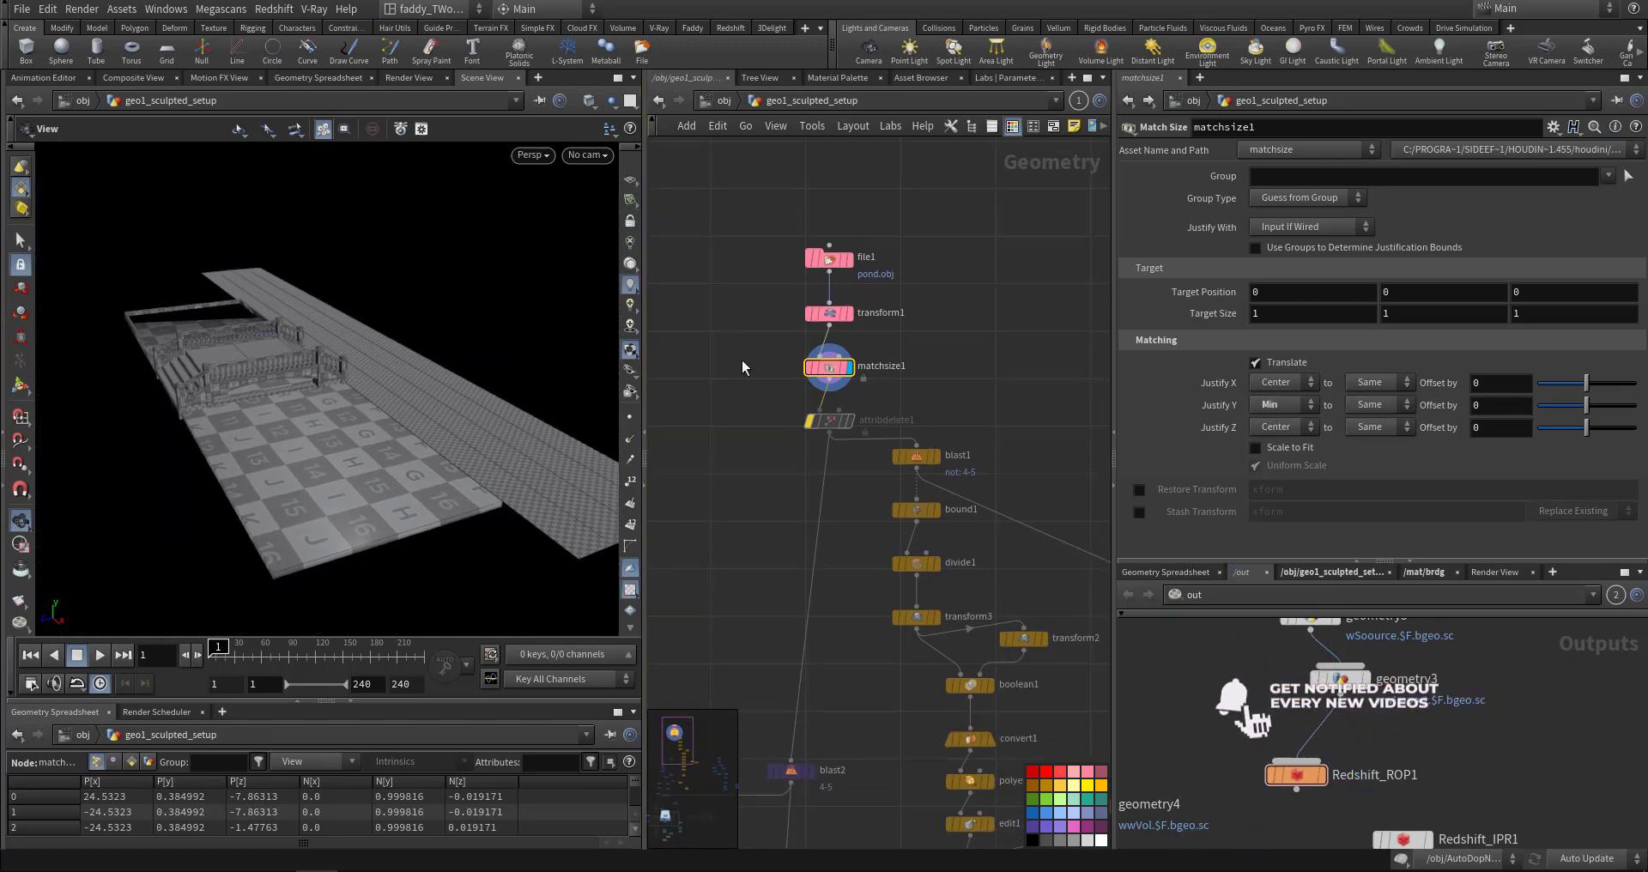
{"action": "middle_click_drag", "start_coordinate": [840, 506], "coordinate": [764, 352]}
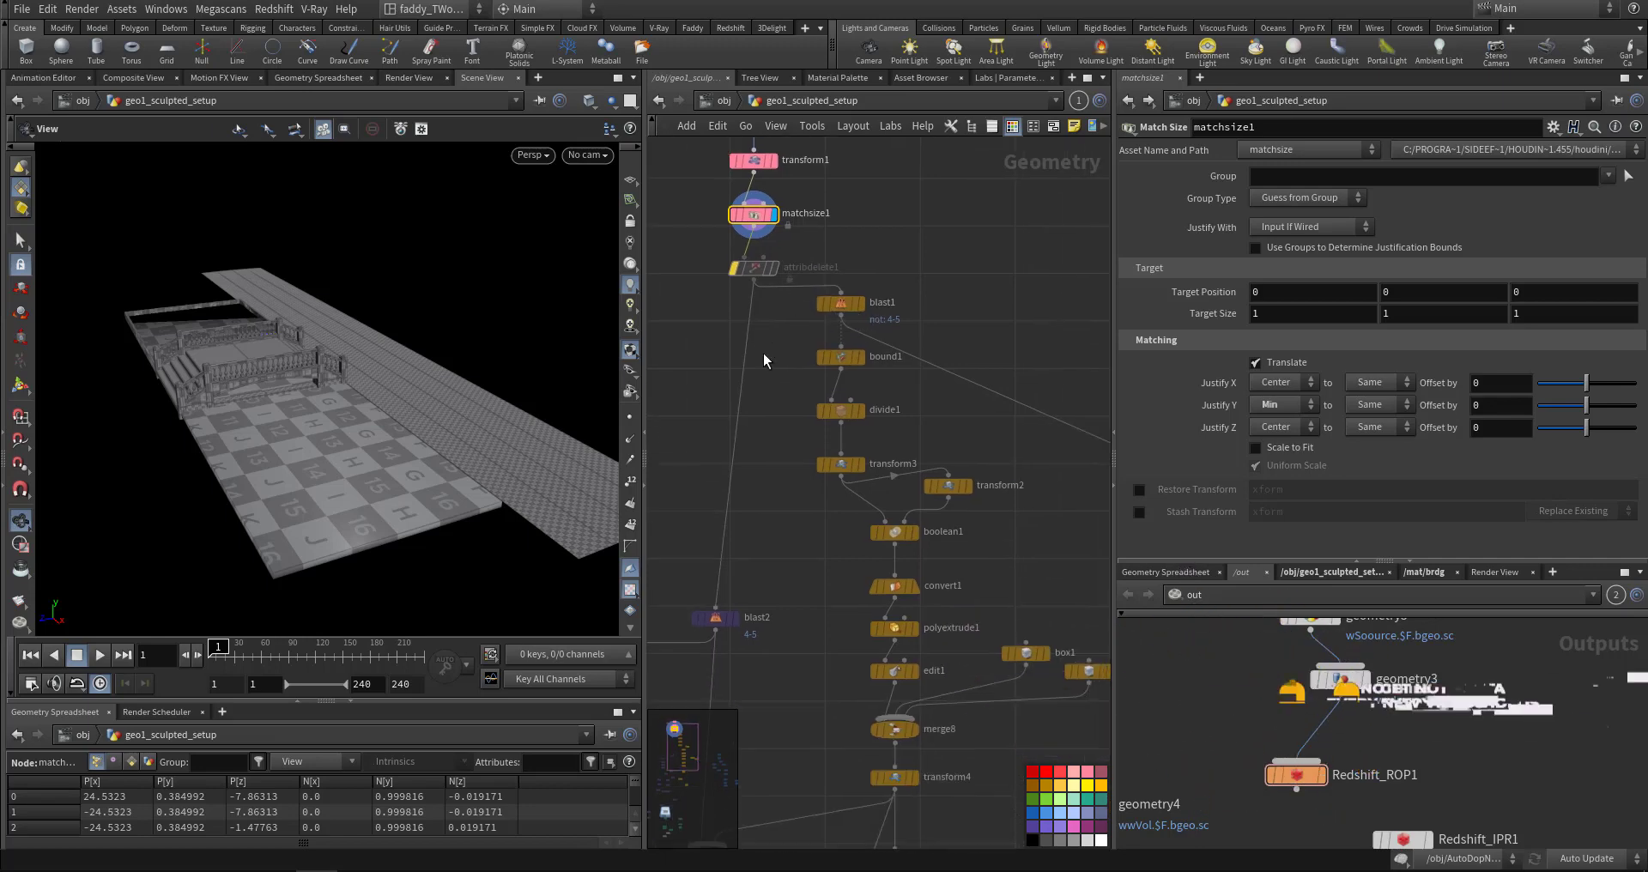
{"action": "scroll", "coordinate": [832, 410], "scroll_direction": "down", "scroll_amount": 6}
{"action": "middle_click_drag", "start_coordinate": [906, 607], "coordinate": [910, 663]}
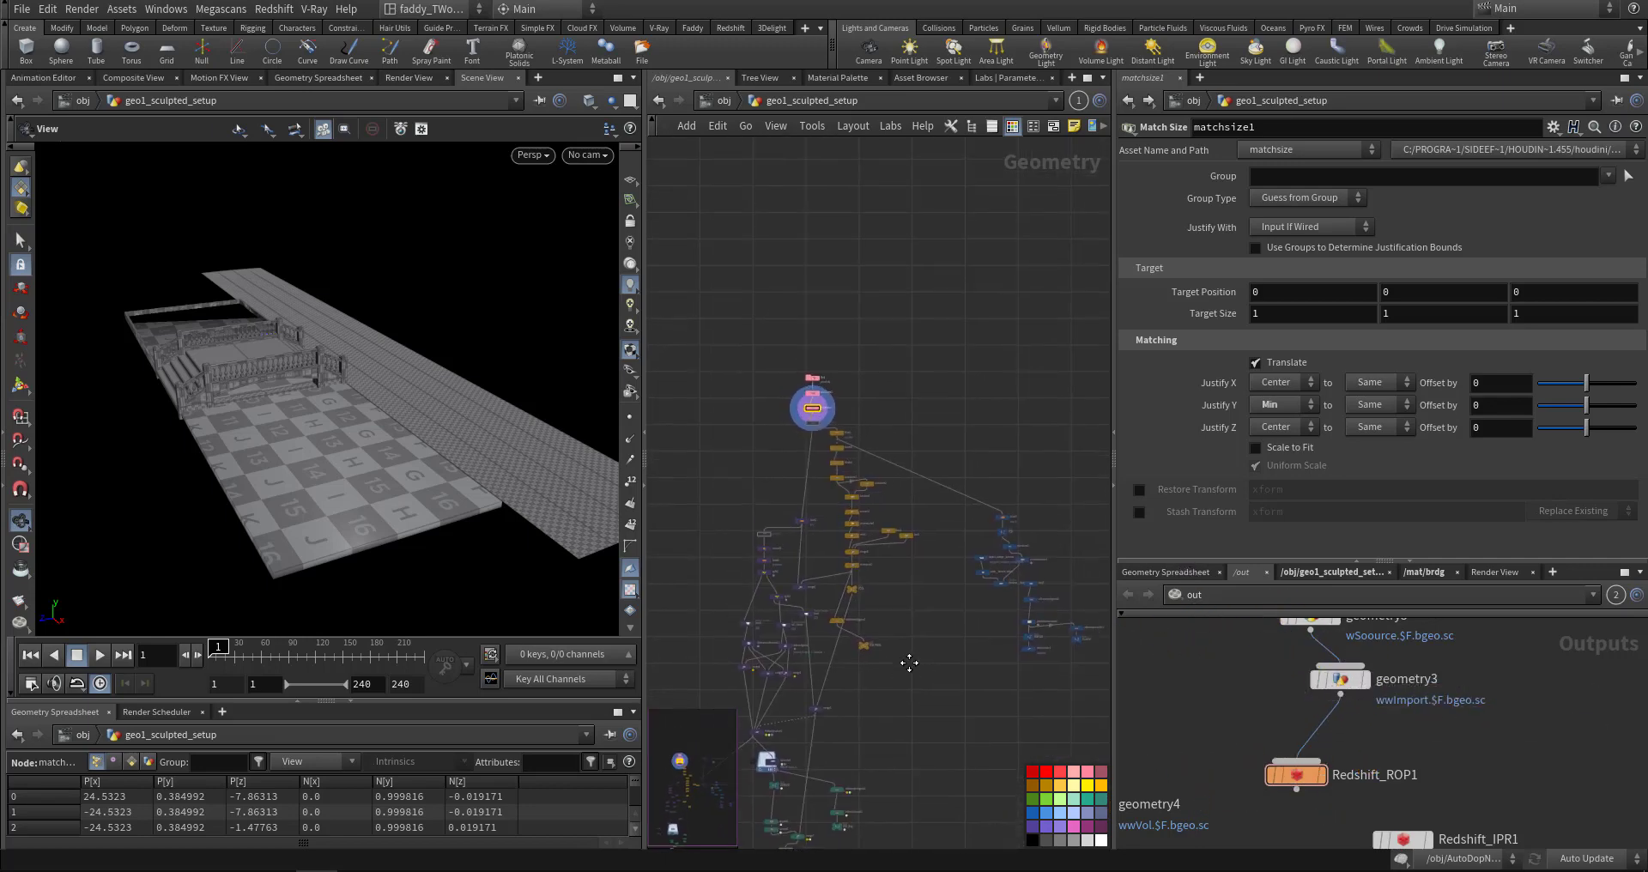
{"action": "scroll", "coordinate": [934, 584], "scroll_direction": "up", "scroll_amount": 2}
{"action": "middle_click_drag", "start_coordinate": [945, 532], "coordinate": [832, 459]}
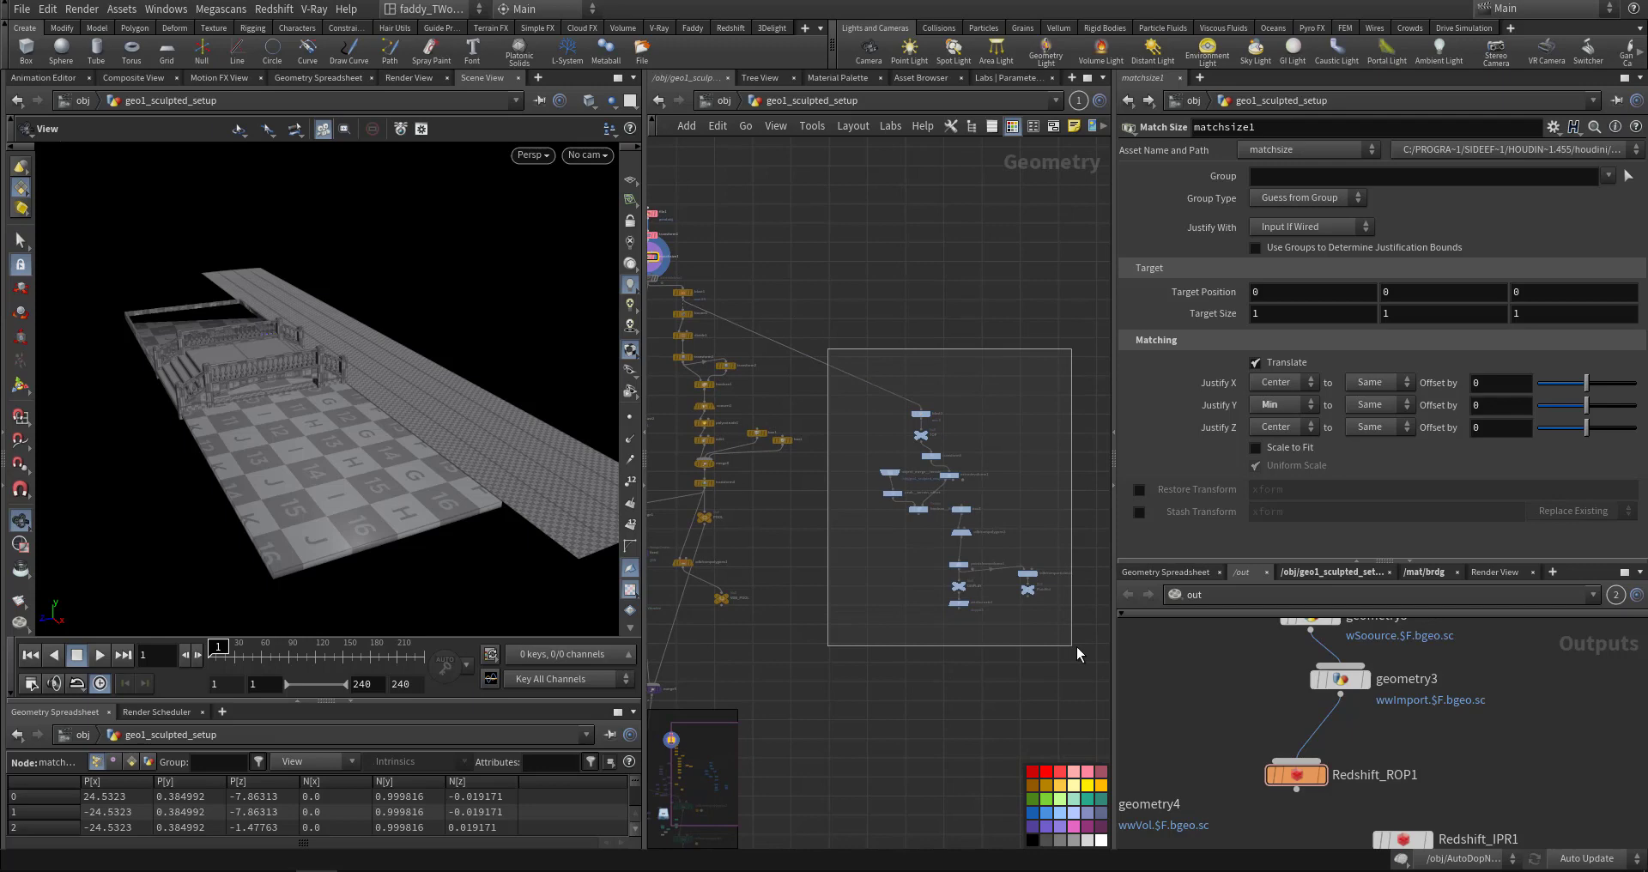
{"action": "left_click_drag", "start_coordinate": [1076, 647], "coordinate": [1072, 648]}
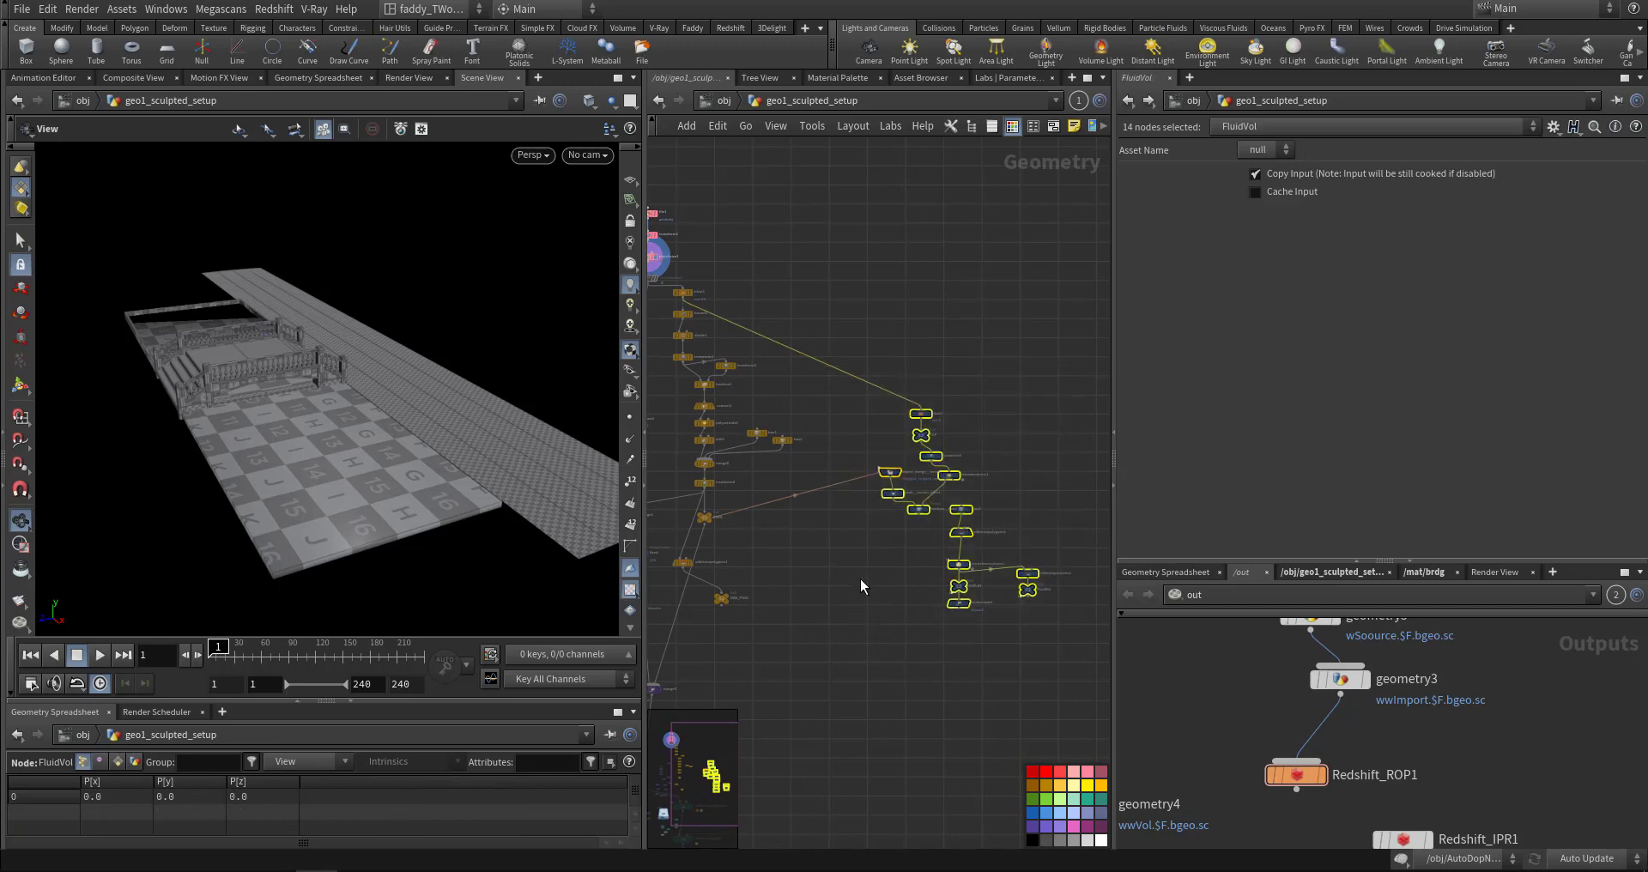
{"action": "middle_click_drag", "start_coordinate": [860, 576], "coordinate": [973, 664]}
{"action": "scroll", "coordinate": [850, 489], "scroll_direction": "up", "scroll_amount": 4}
{"action": "middle_click_drag", "start_coordinate": [842, 444], "coordinate": [978, 526]}
{"action": "middle_click_drag", "start_coordinate": [901, 228], "coordinate": [976, 321]}
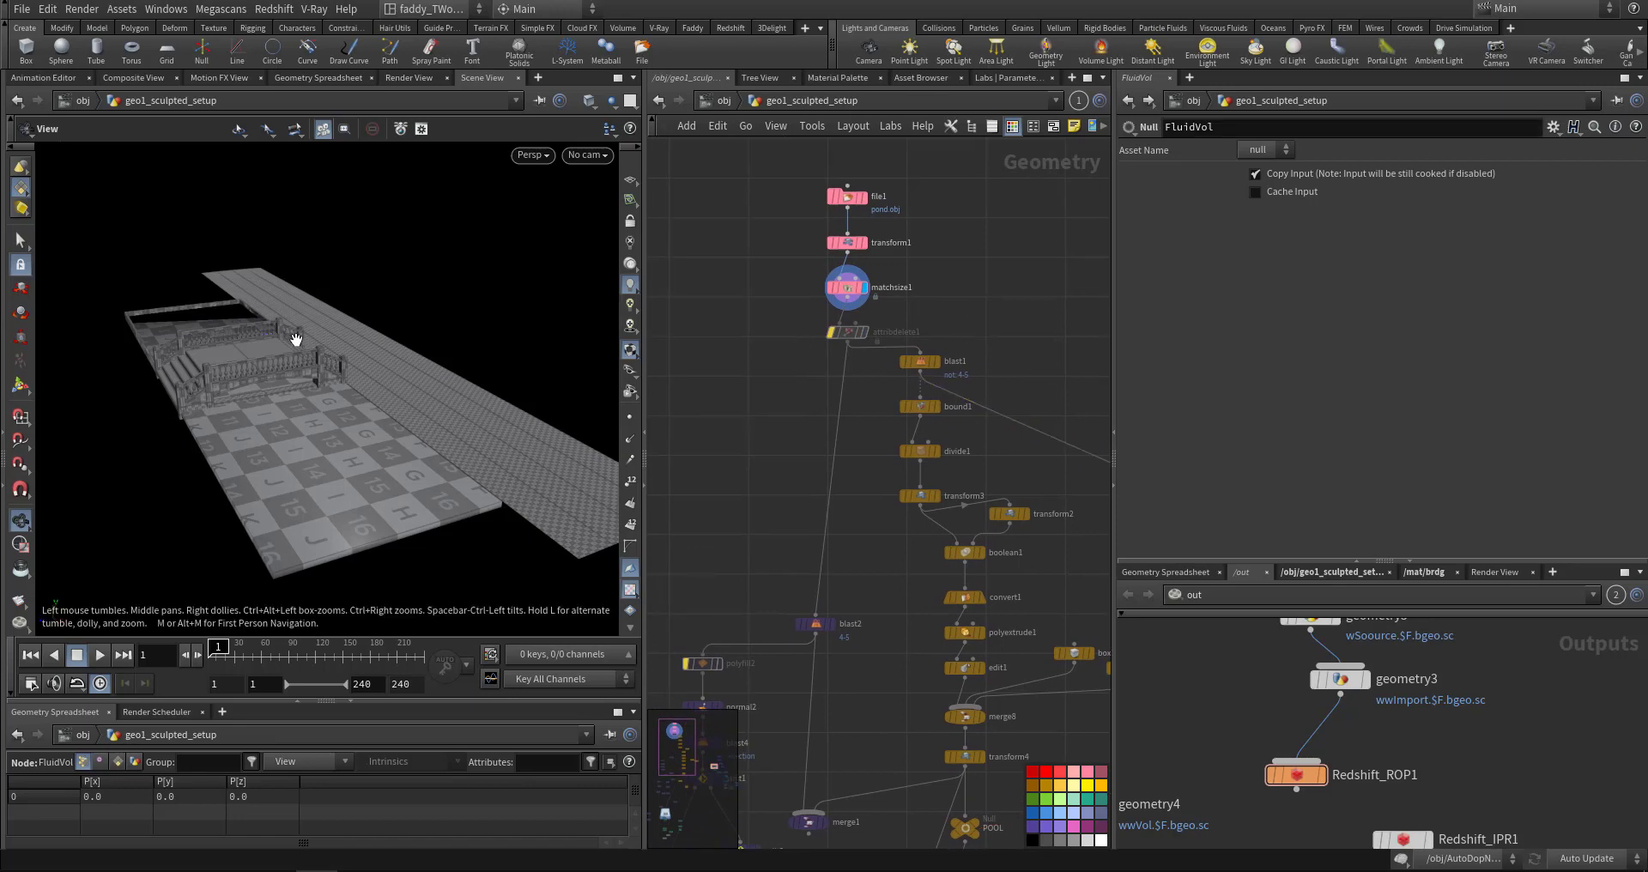
- Display the blast2 node and examine the bridge with primitives 4-5 removed
{"action": "left_click_drag", "start_coordinate": [296, 342], "coordinate": [383, 336]}
{"action": "mouse_move", "coordinate": [383, 336]}
{"action": "right_mouse_down"}
{"action": "mouse_move", "coordinate": [525, 317]}
{"action": "mouse_move", "coordinate": [371, 324]}
{"action": "right_mouse_up"}
{"action": "middle_click_drag", "start_coordinate": [388, 378], "coordinate": [334, 356]}
{"action": "left_click_drag", "start_coordinate": [334, 356], "coordinate": [409, 429]}
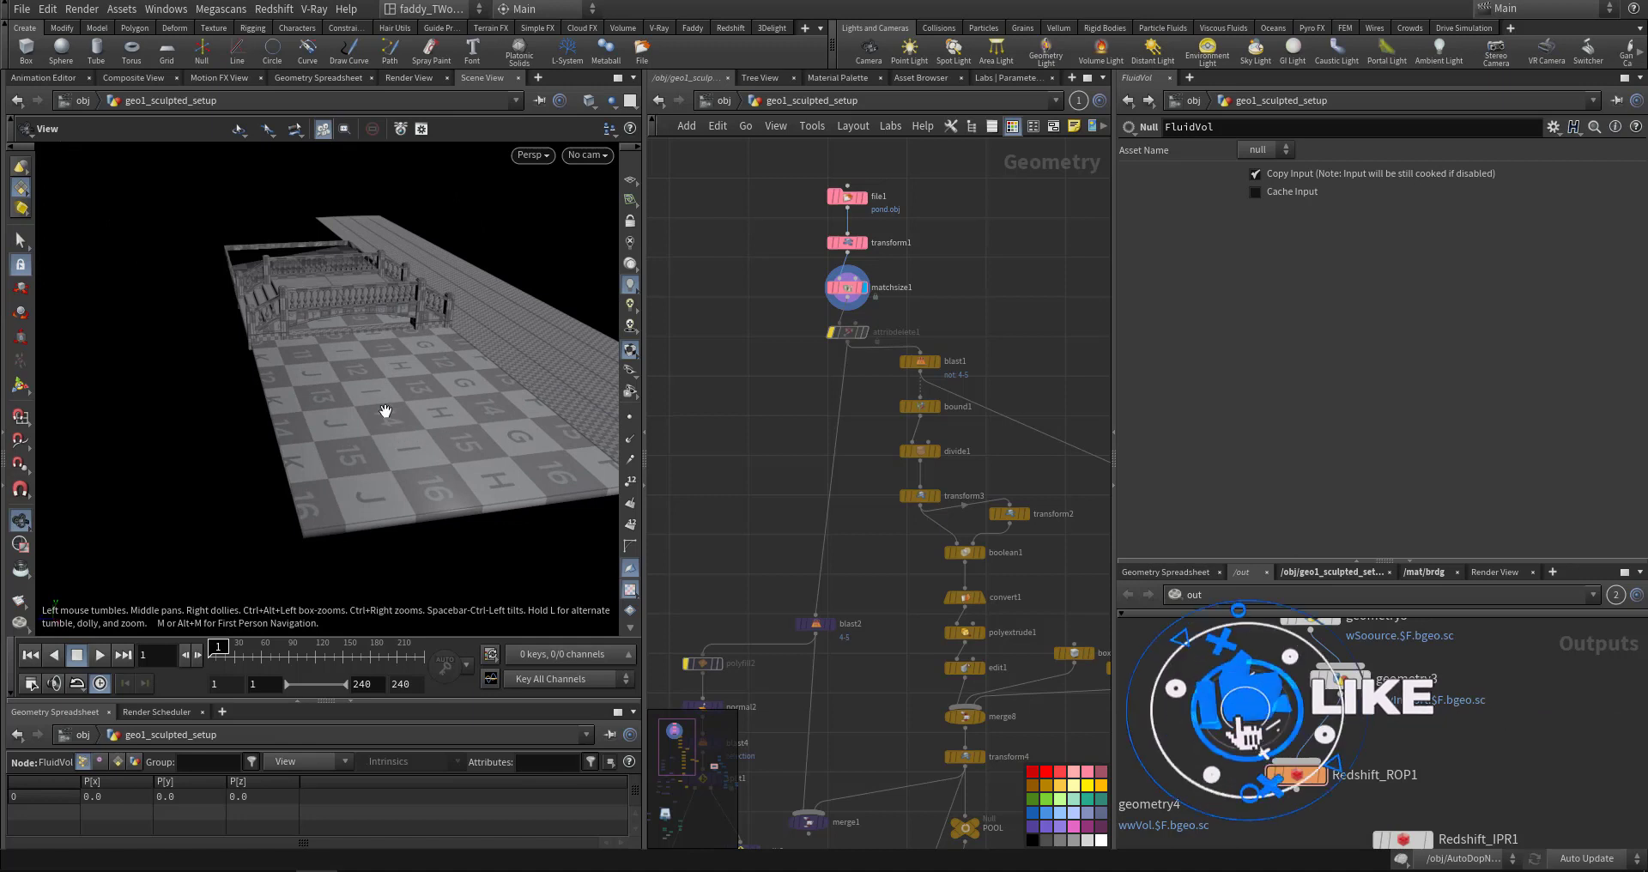
{"action": "mouse_move", "coordinate": [832, 637]}
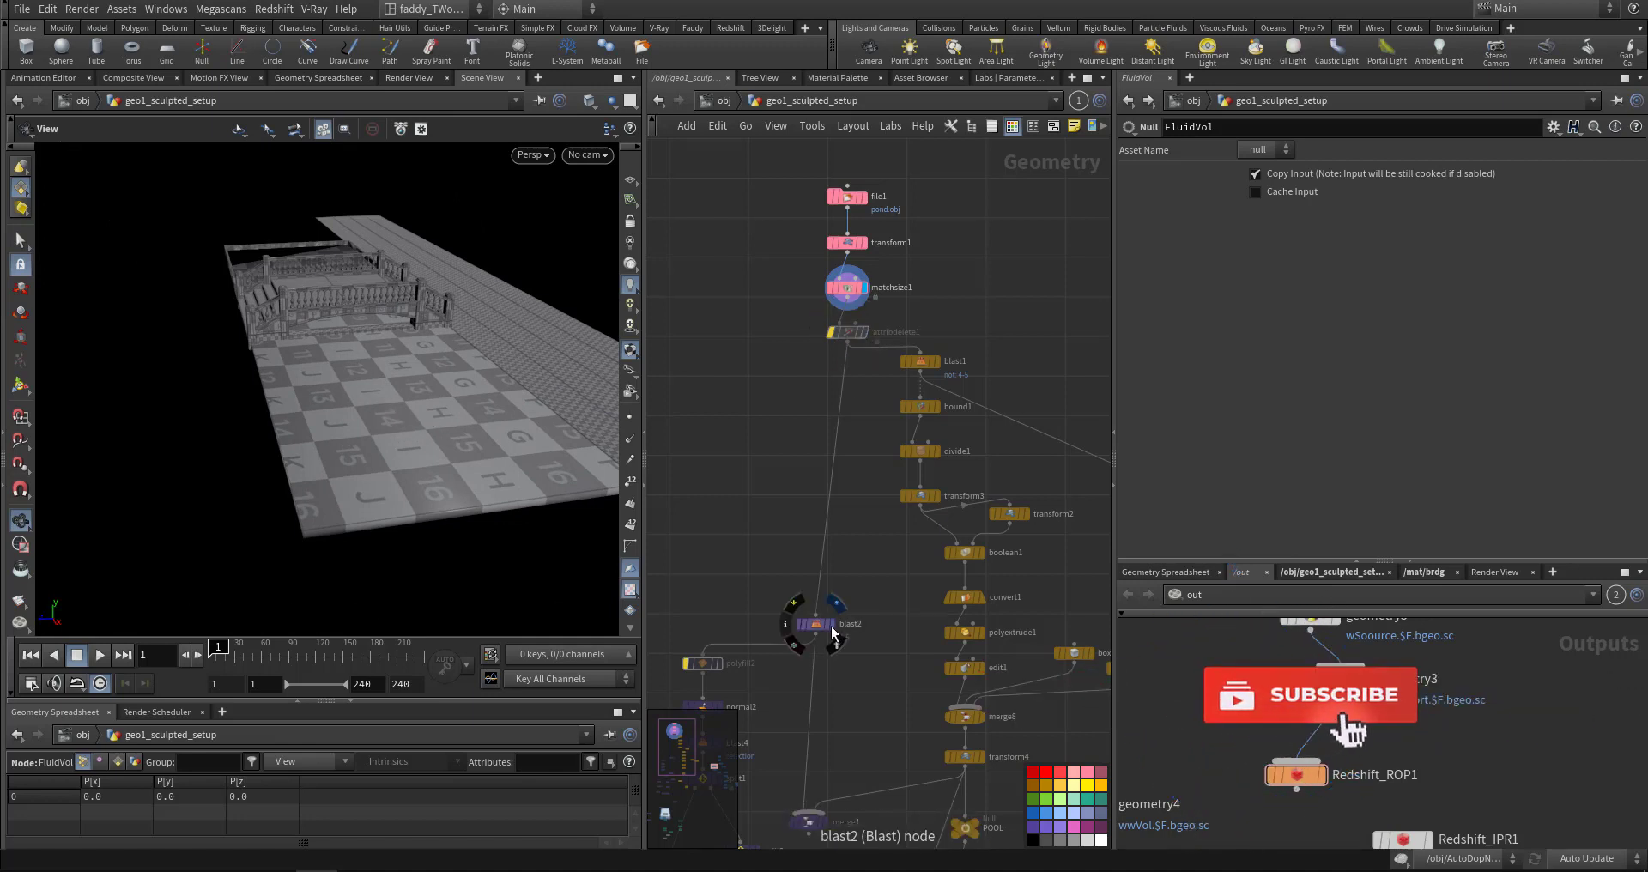
{"action": "left_click", "coordinate": [818, 625]}
{"action": "left_click_drag", "start_coordinate": [386, 399], "coordinate": [630, 421]}
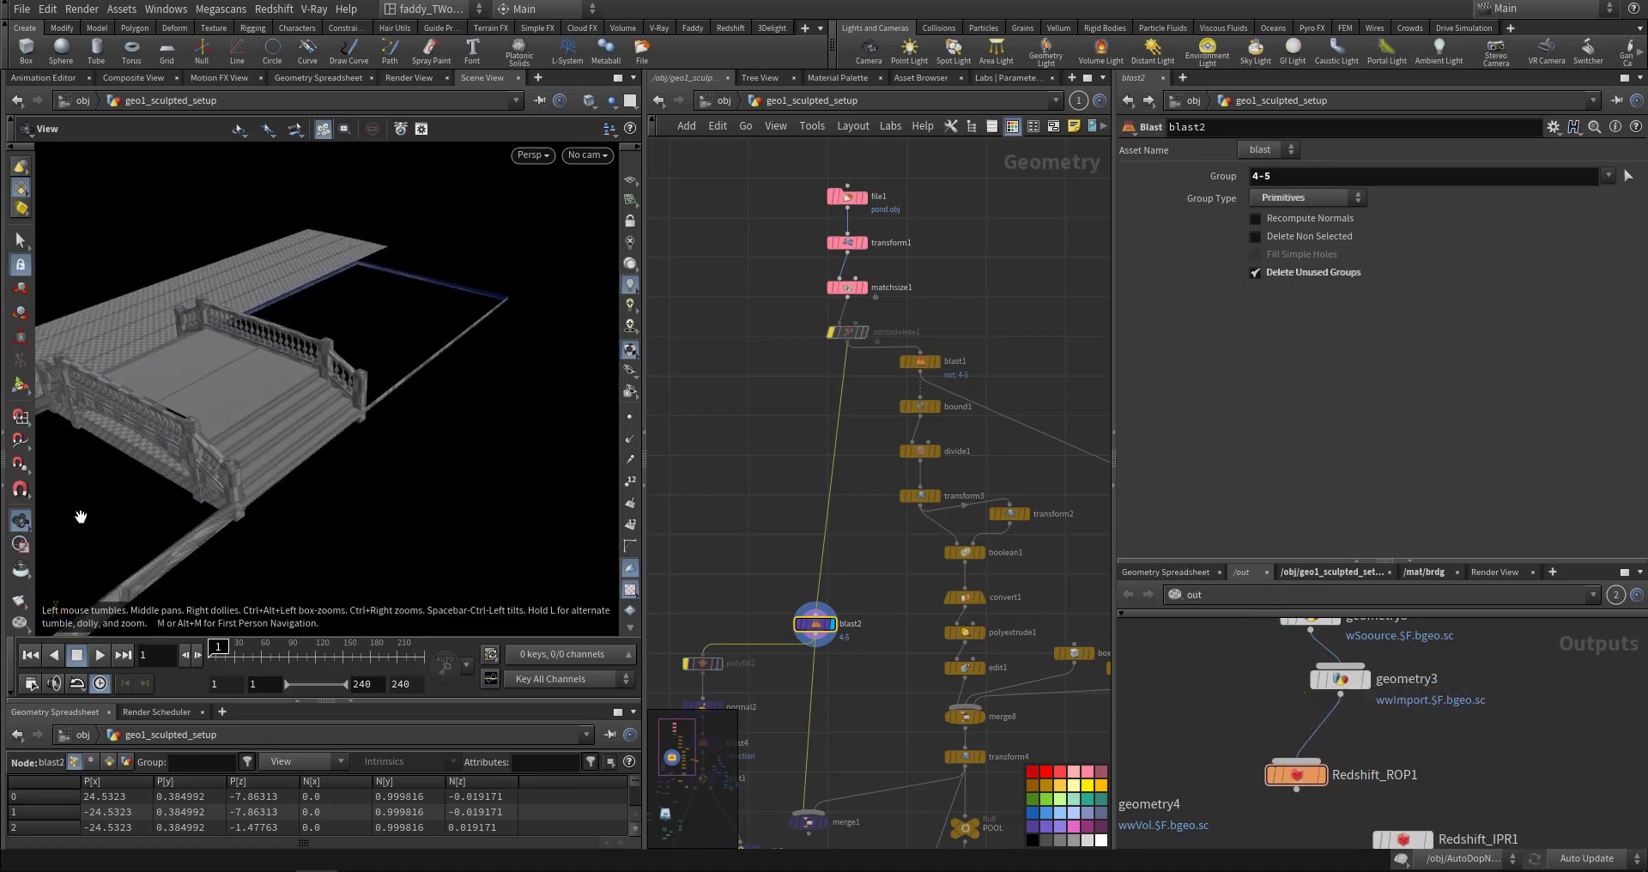
{"action": "left_click_drag", "start_coordinate": [251, 466], "coordinate": [393, 283]}
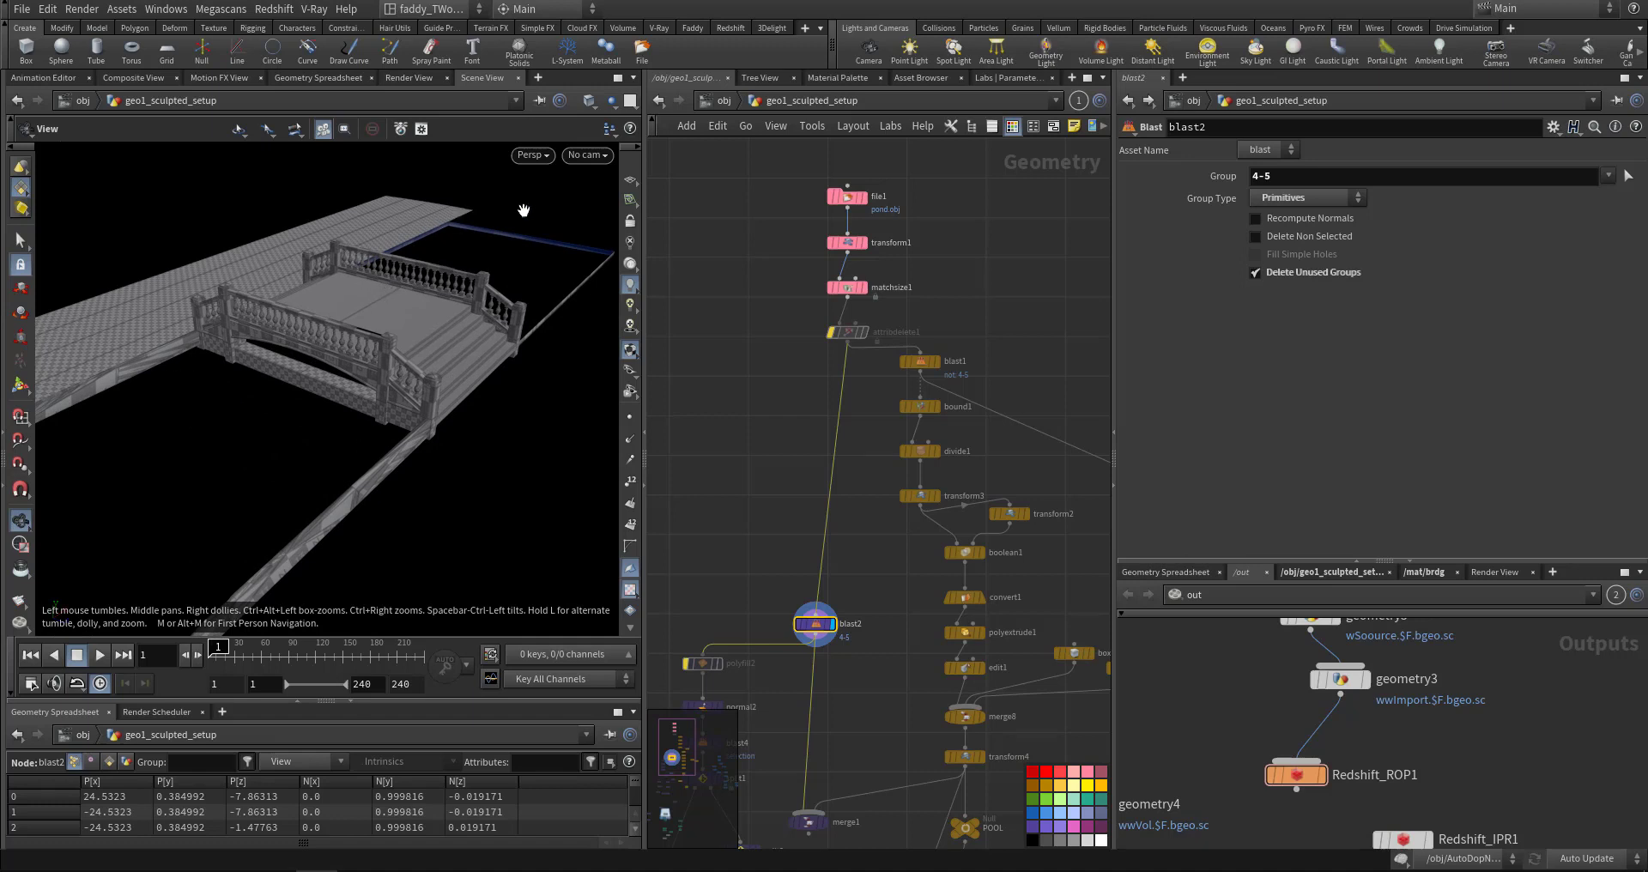
- Display the normal2 node below blast2 and examine its settings and resulting geometry
{"action": "middle_click_drag", "start_coordinate": [725, 524], "coordinate": [798, 432]}
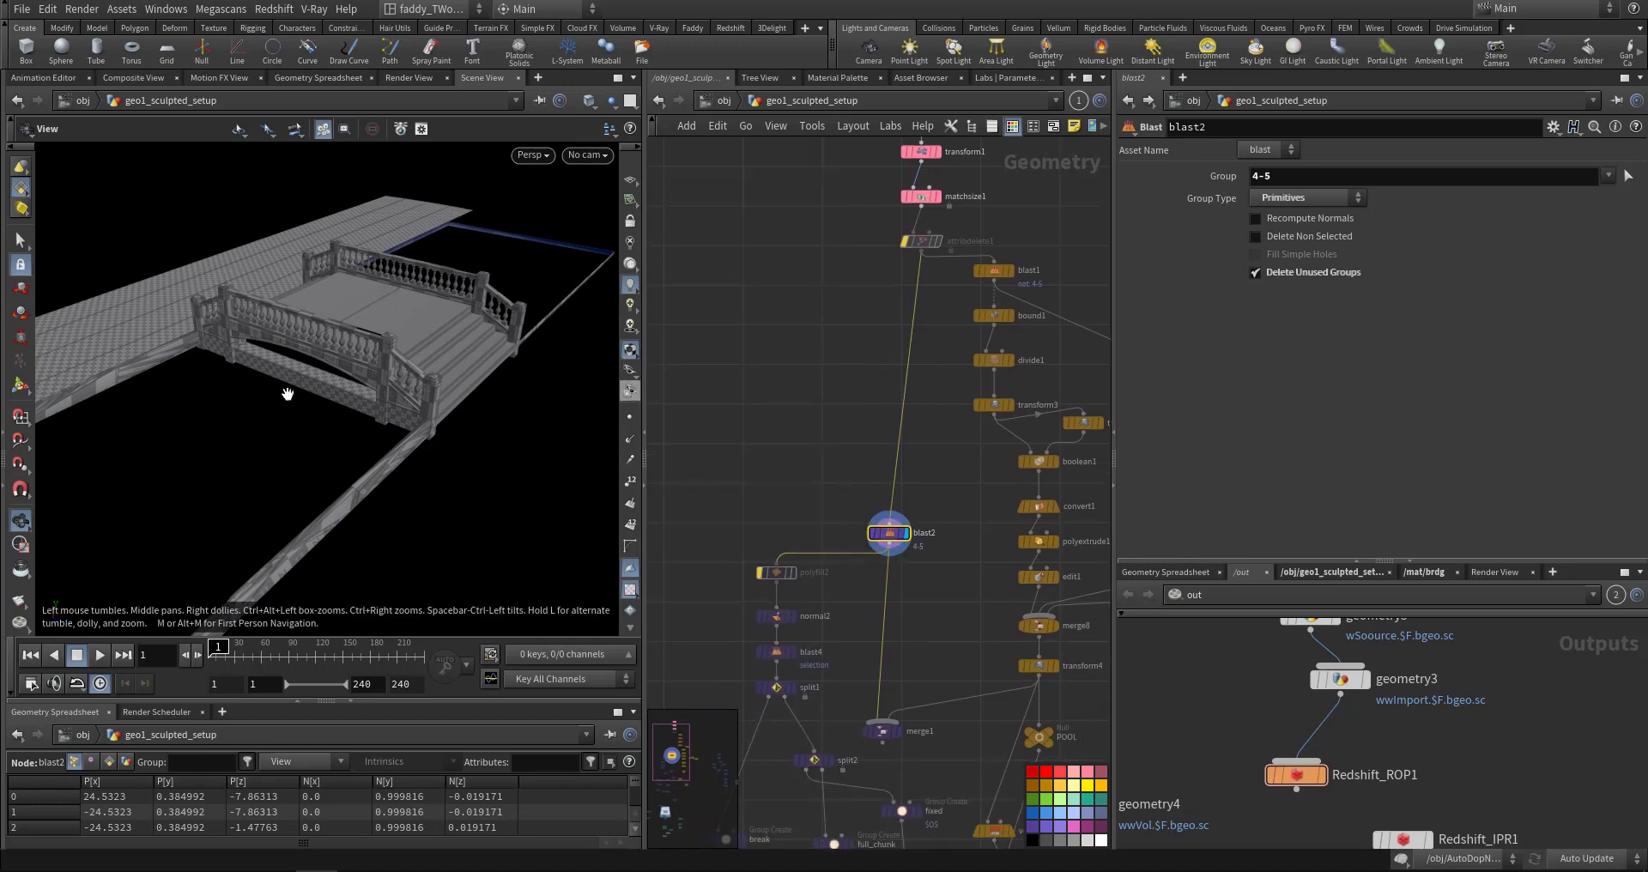
{"action": "middle_click_drag", "start_coordinate": [771, 553], "coordinate": [805, 449]}
{"action": "scroll", "coordinate": [736, 502], "scroll_direction": "up", "scroll_amount": 3}
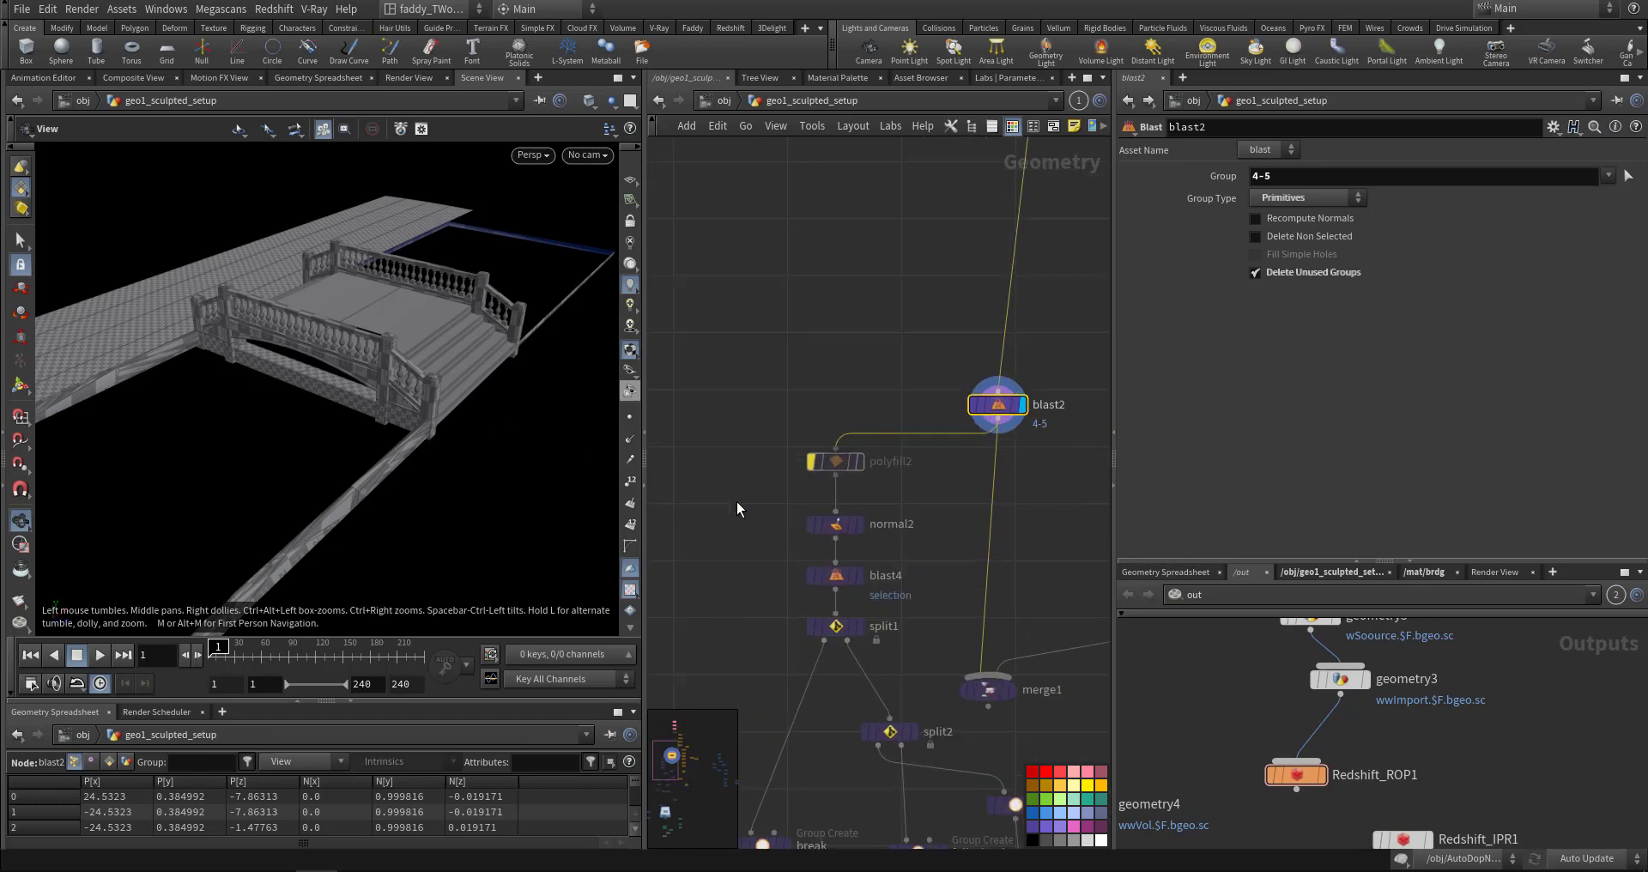
{"action": "left_click", "coordinate": [859, 524]}
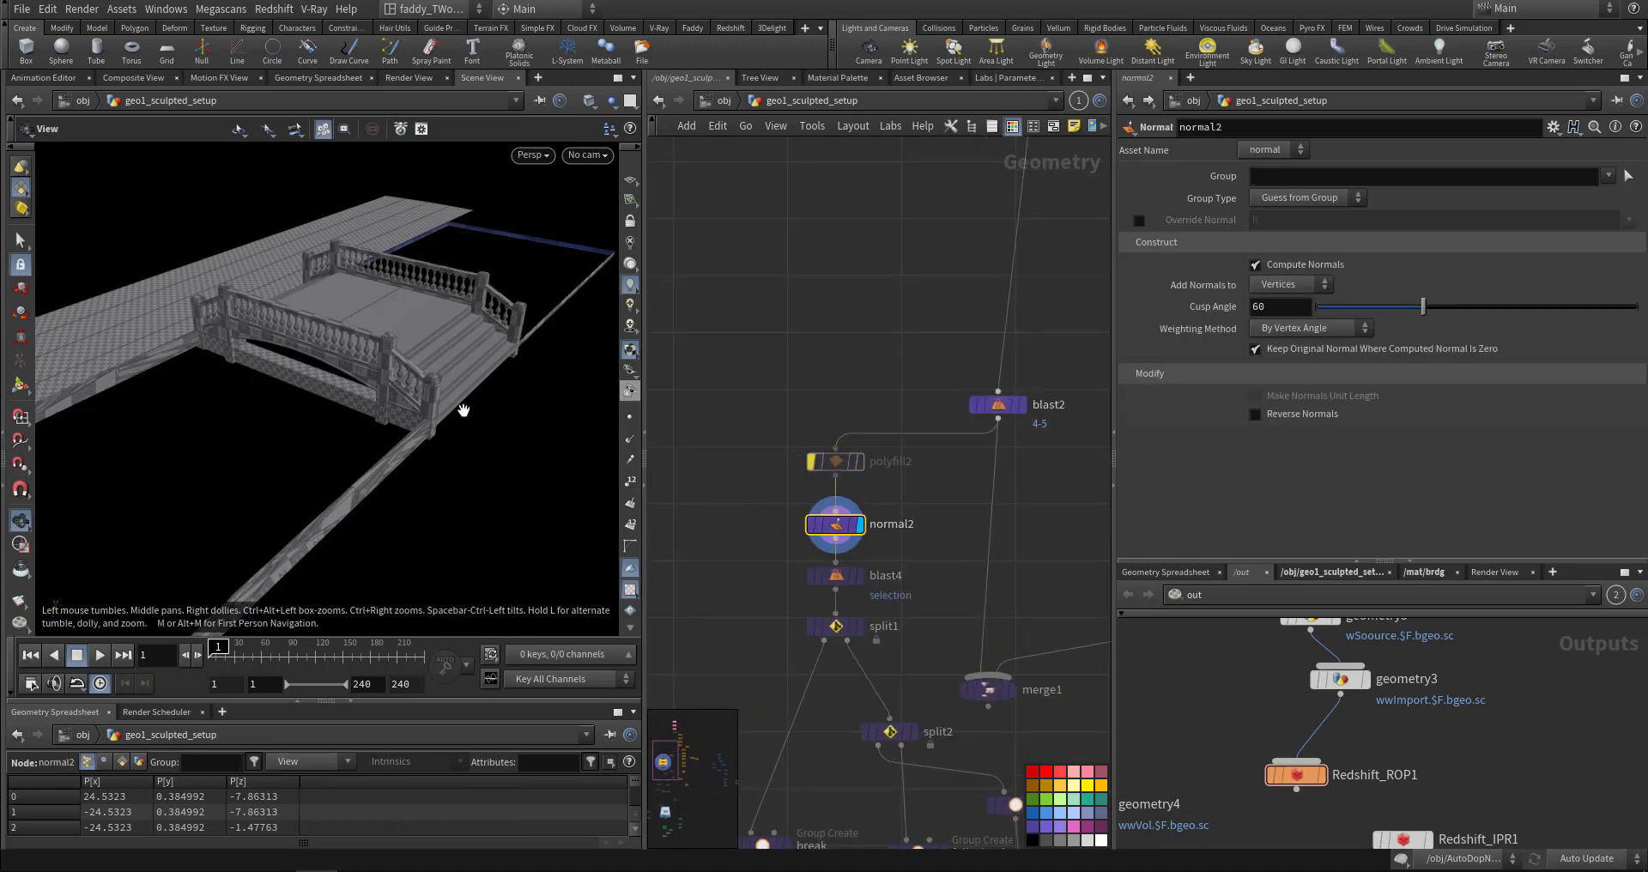
{"action": "left_click_drag", "start_coordinate": [464, 412], "coordinate": [550, 500]}
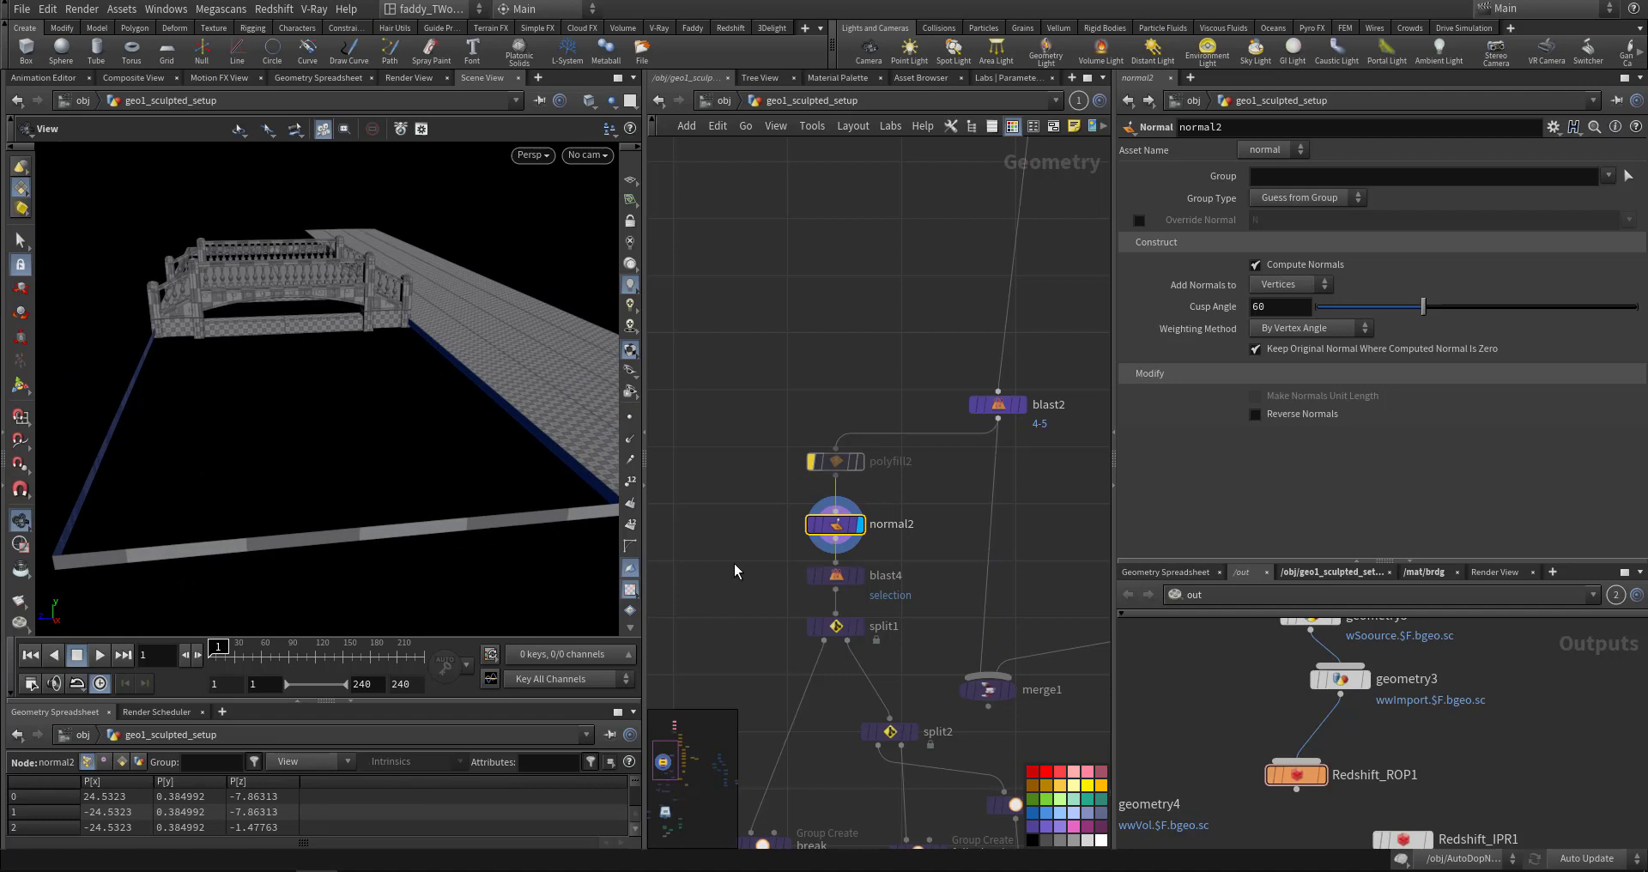
- Display the blast4 node to examine the isolated bridge, and colour the node red
{"action": "middle_click_drag", "start_coordinate": [752, 463], "coordinate": [741, 399]}
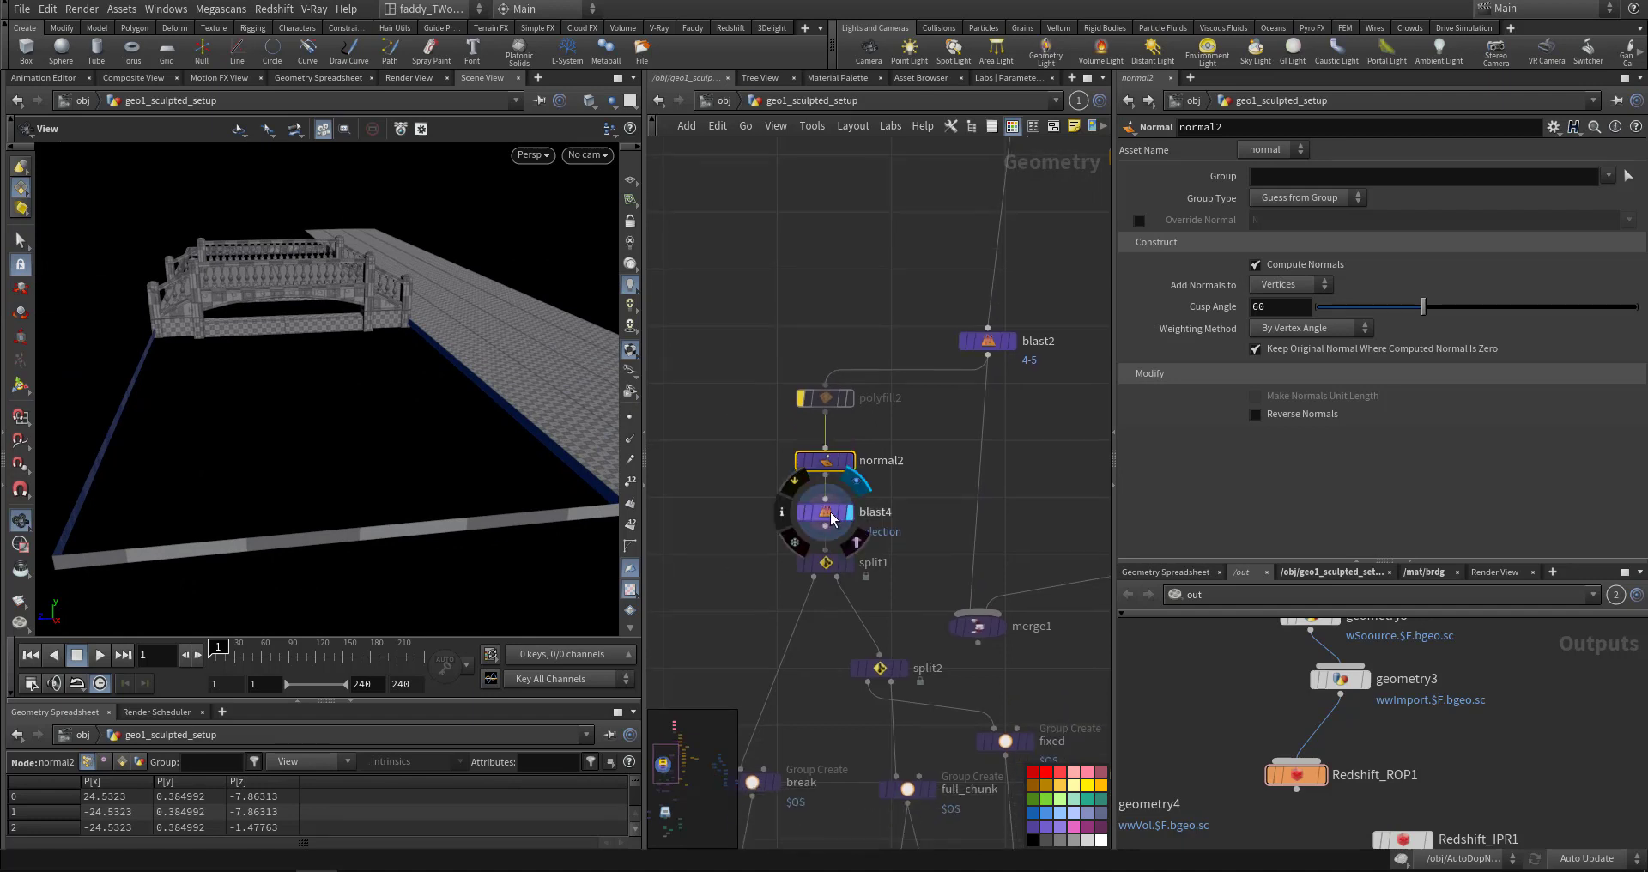
{"action": "left_click", "coordinate": [847, 512]}
{"action": "left_click", "coordinate": [826, 512]}
{"action": "left_click_drag", "start_coordinate": [434, 409], "coordinate": [184, 367]}
{"action": "middle_click_drag", "start_coordinate": [723, 501], "coordinate": [777, 447]}
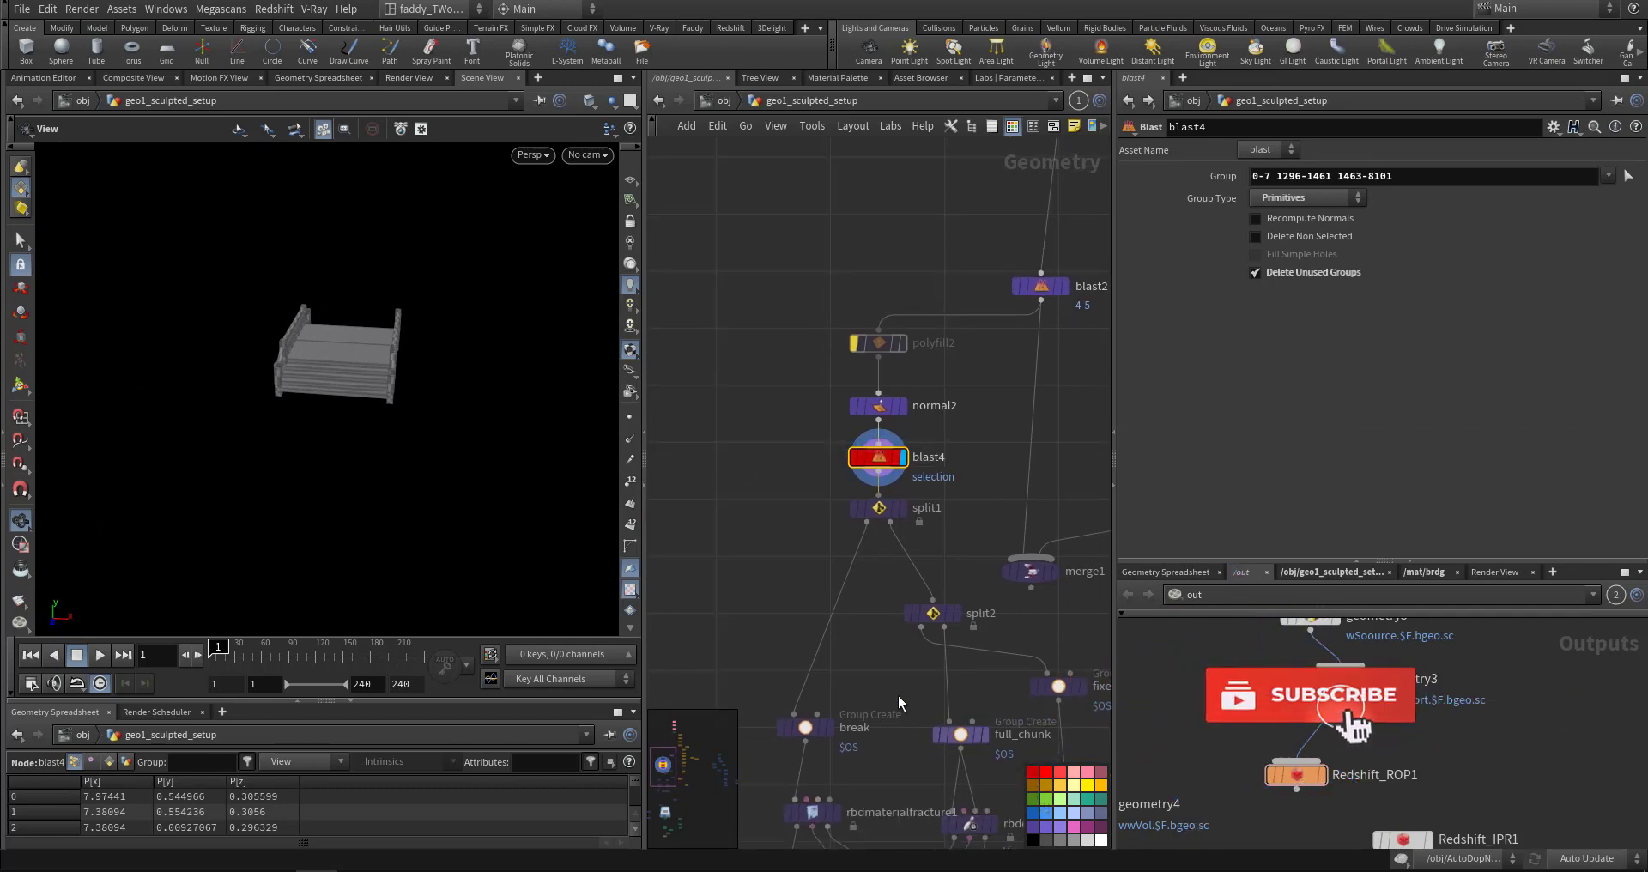
{"action": "scroll", "coordinate": [791, 532], "scroll_direction": "up", "scroll_amount": 5}
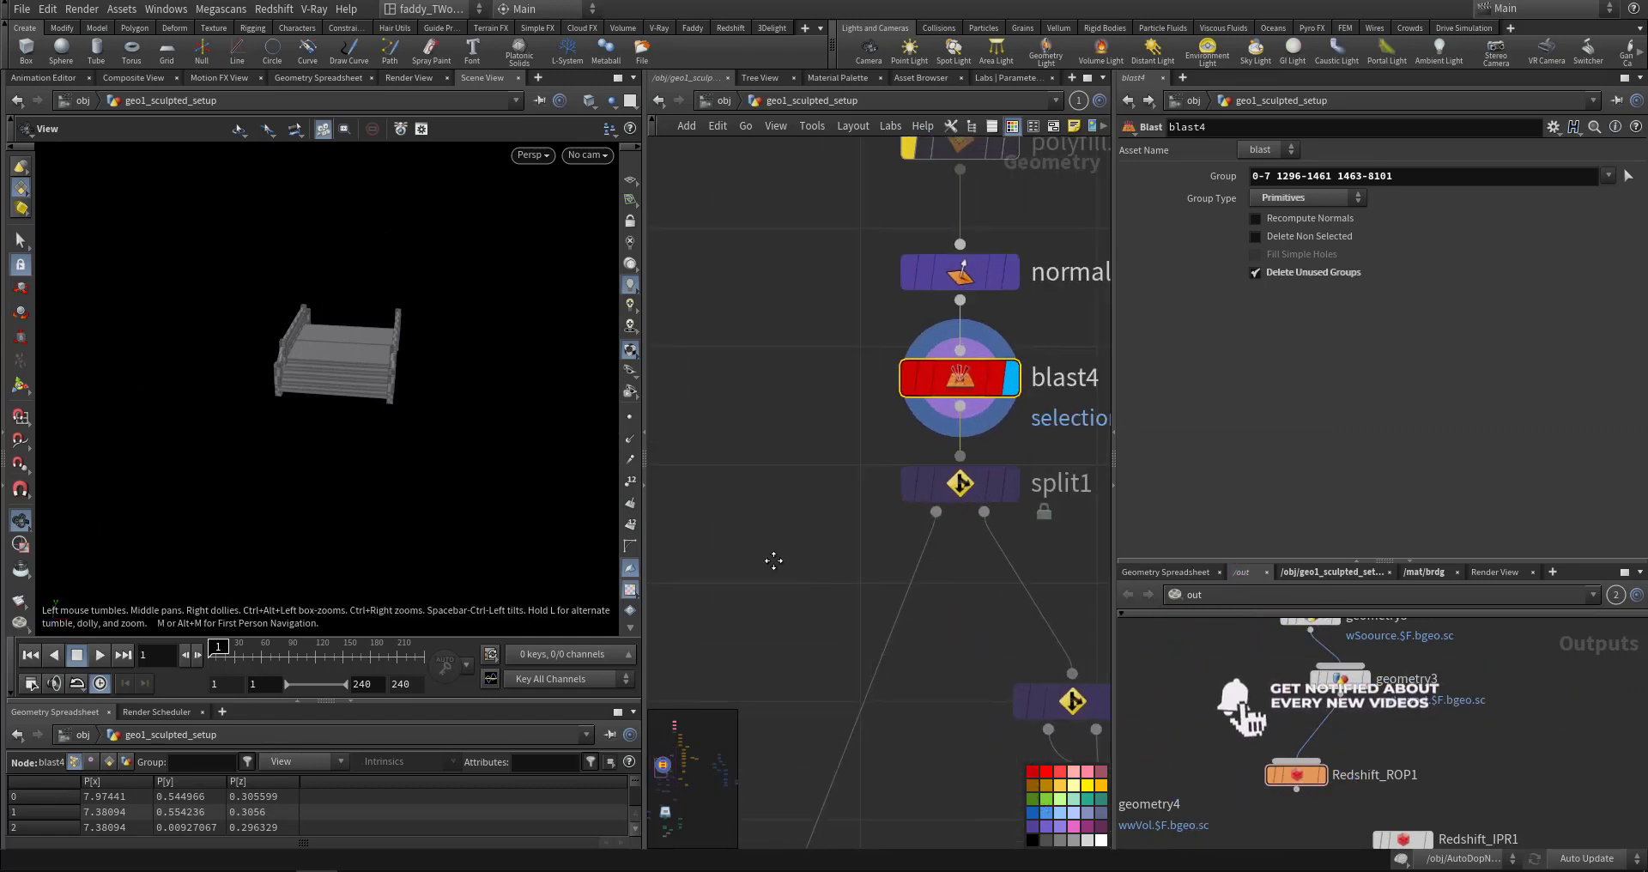
{"action": "middle_click_drag", "start_coordinate": [774, 561], "coordinate": [697, 528]}
{"action": "scroll", "coordinate": [712, 515], "scroll_direction": "down", "scroll_amount": 2}
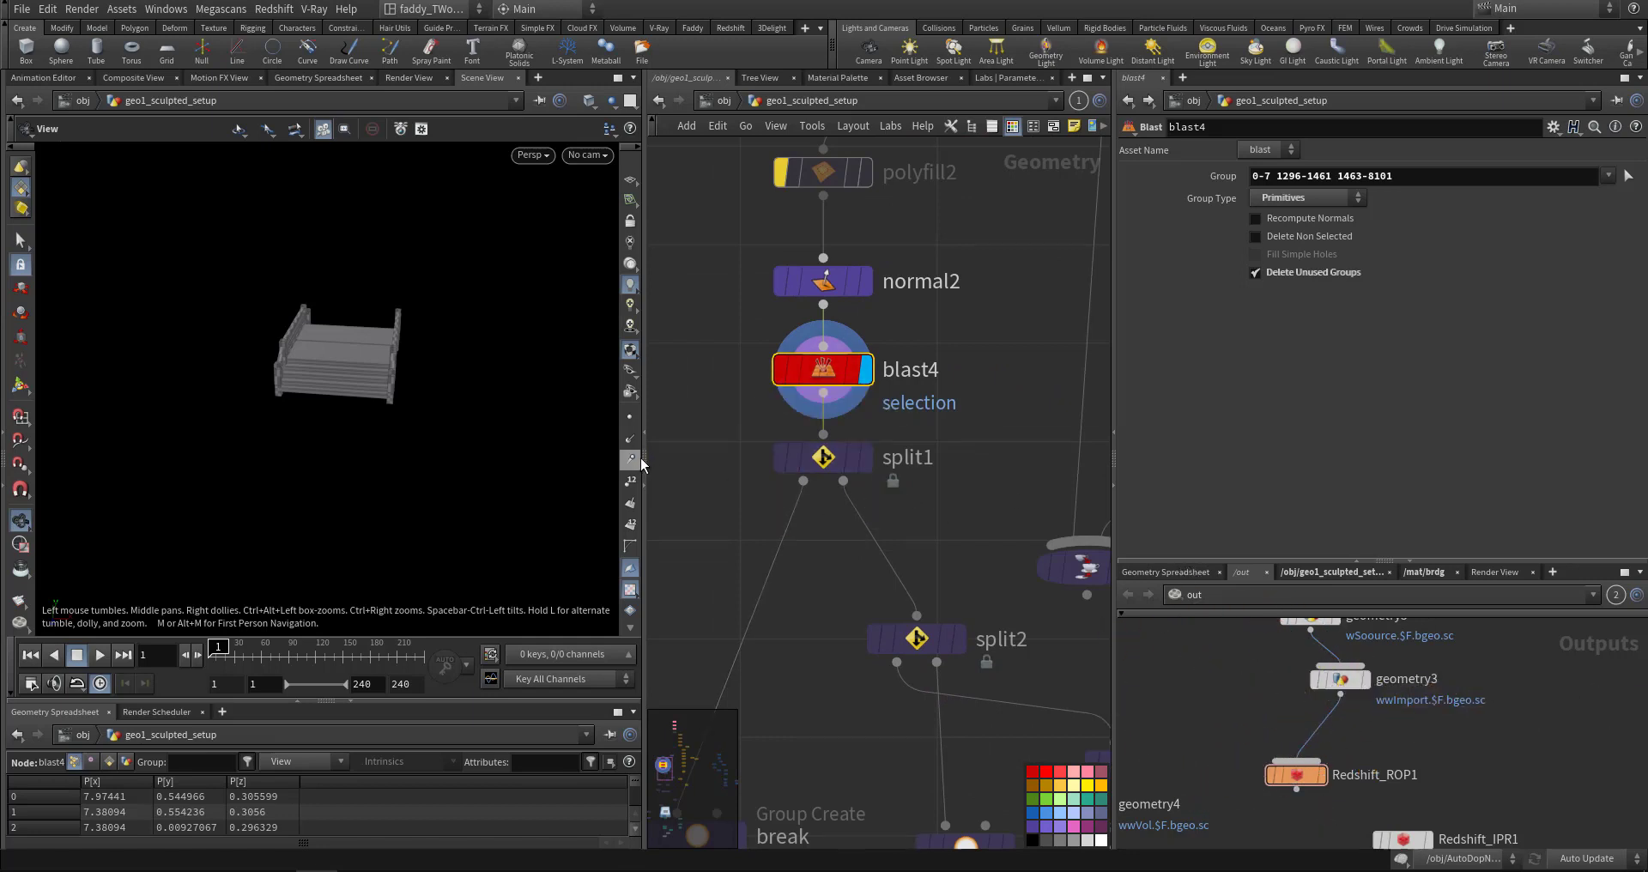
- Display the split1 node in a widened network pane and examine the separated bridge deck and stairs up close
{"action": "left_click_drag", "start_coordinate": [649, 422], "coordinate": [612, 421]}
{"action": "left_click", "coordinate": [837, 459]}
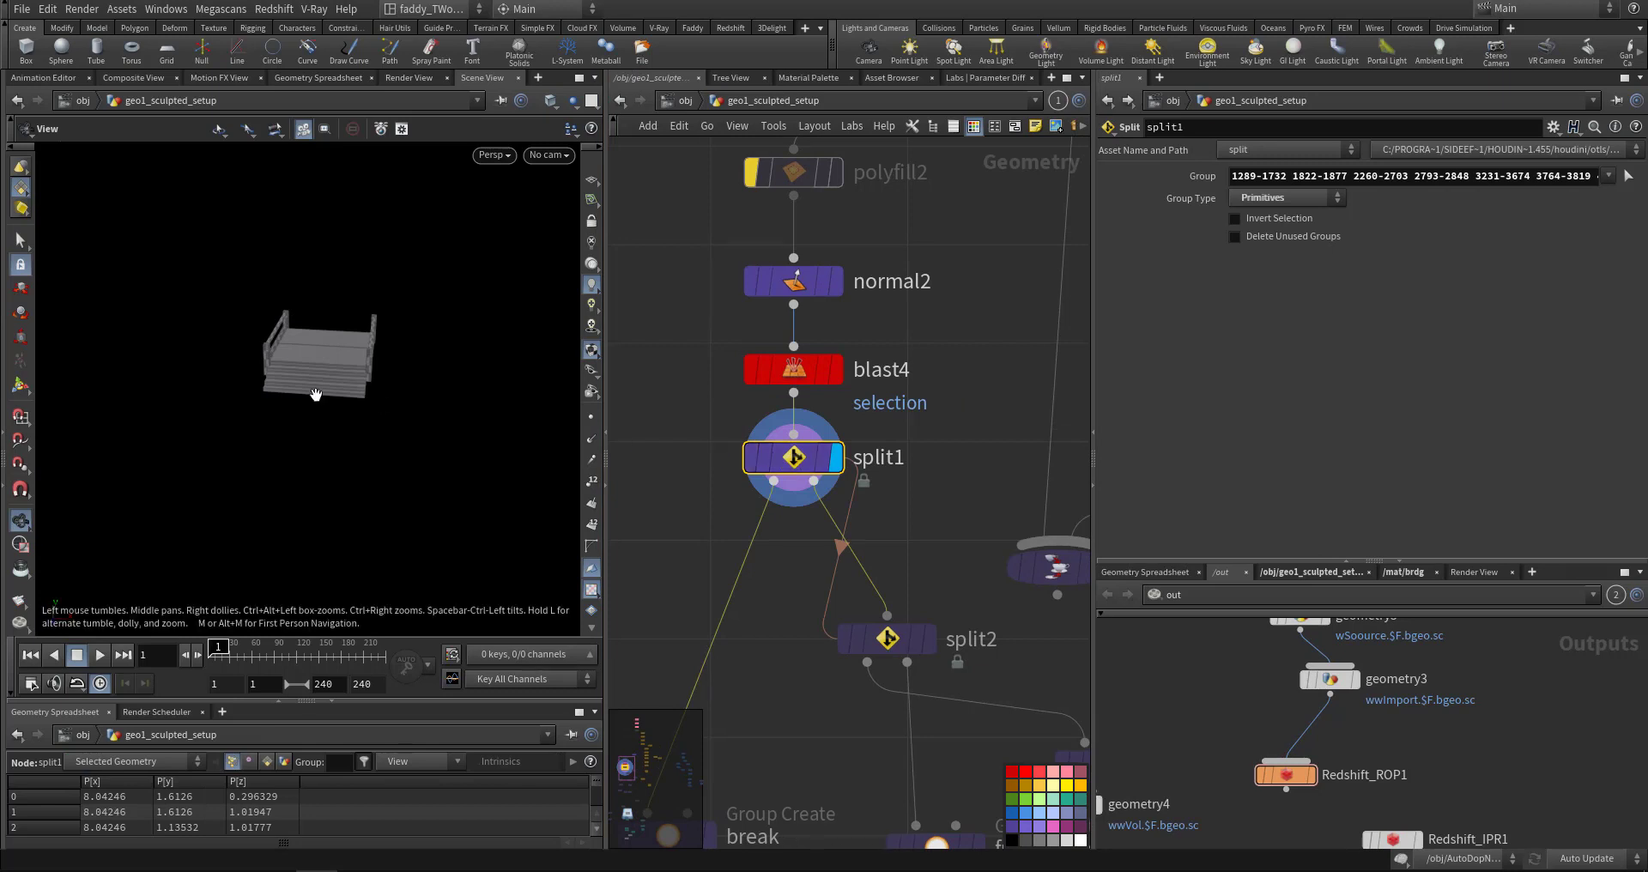
{"action": "left_click_drag", "start_coordinate": [357, 398], "coordinate": [65, 449]}
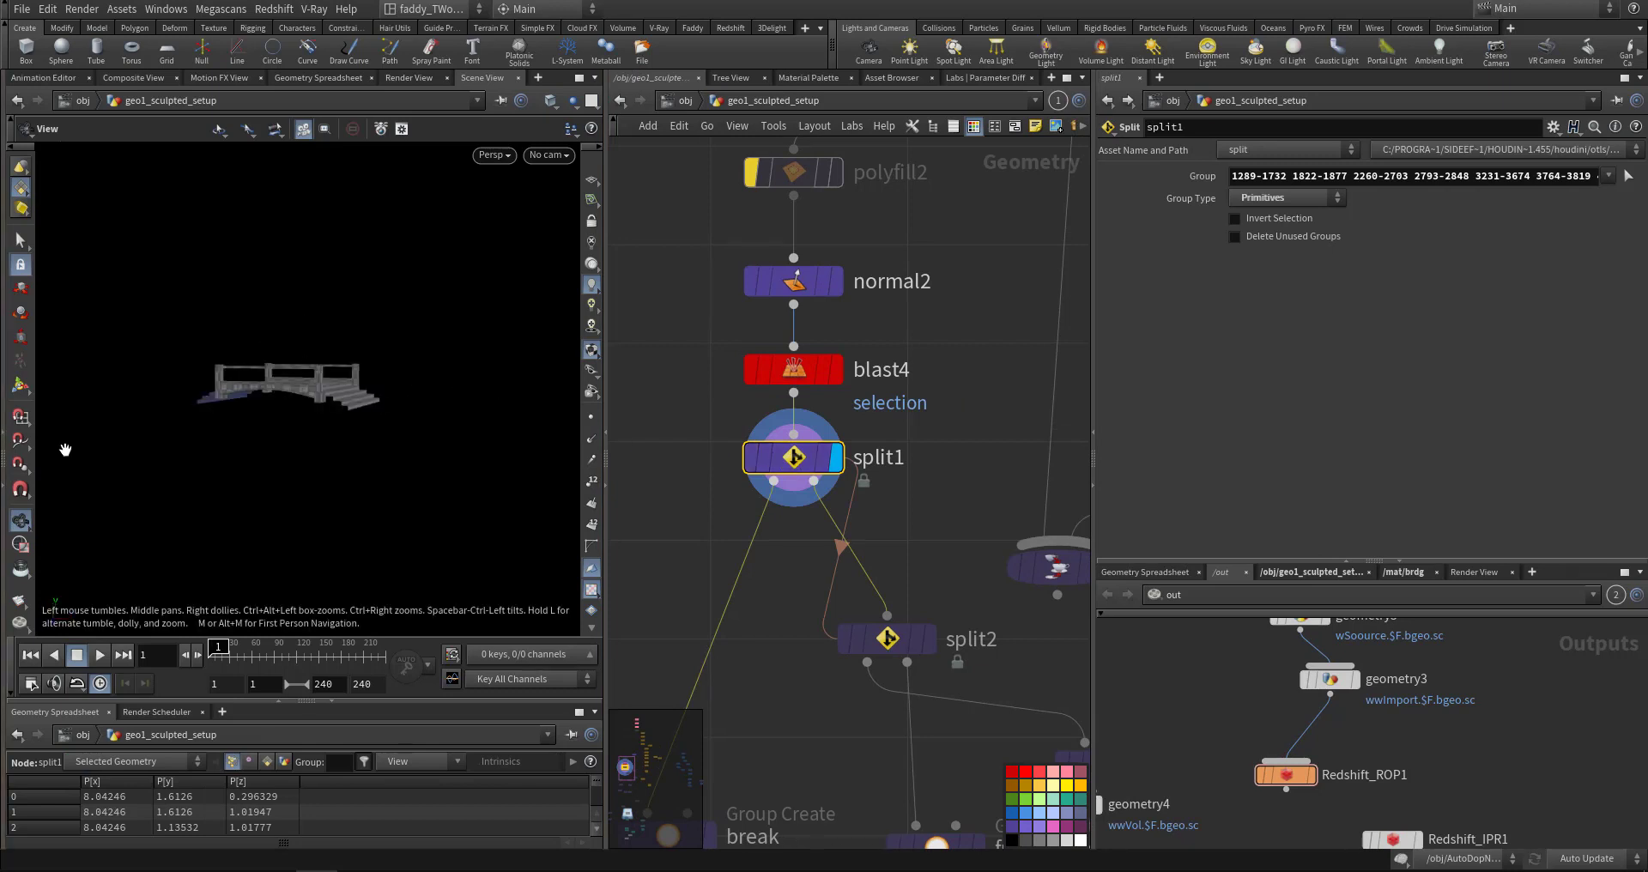
{"action": "left_click_drag", "start_coordinate": [289, 418], "coordinate": [468, 532]}
{"action": "scroll", "coordinate": [307, 390], "scroll_direction": "up", "scroll_amount": 5}
{"action": "scroll", "coordinate": [296, 357], "scroll_direction": "up", "scroll_amount": 5}
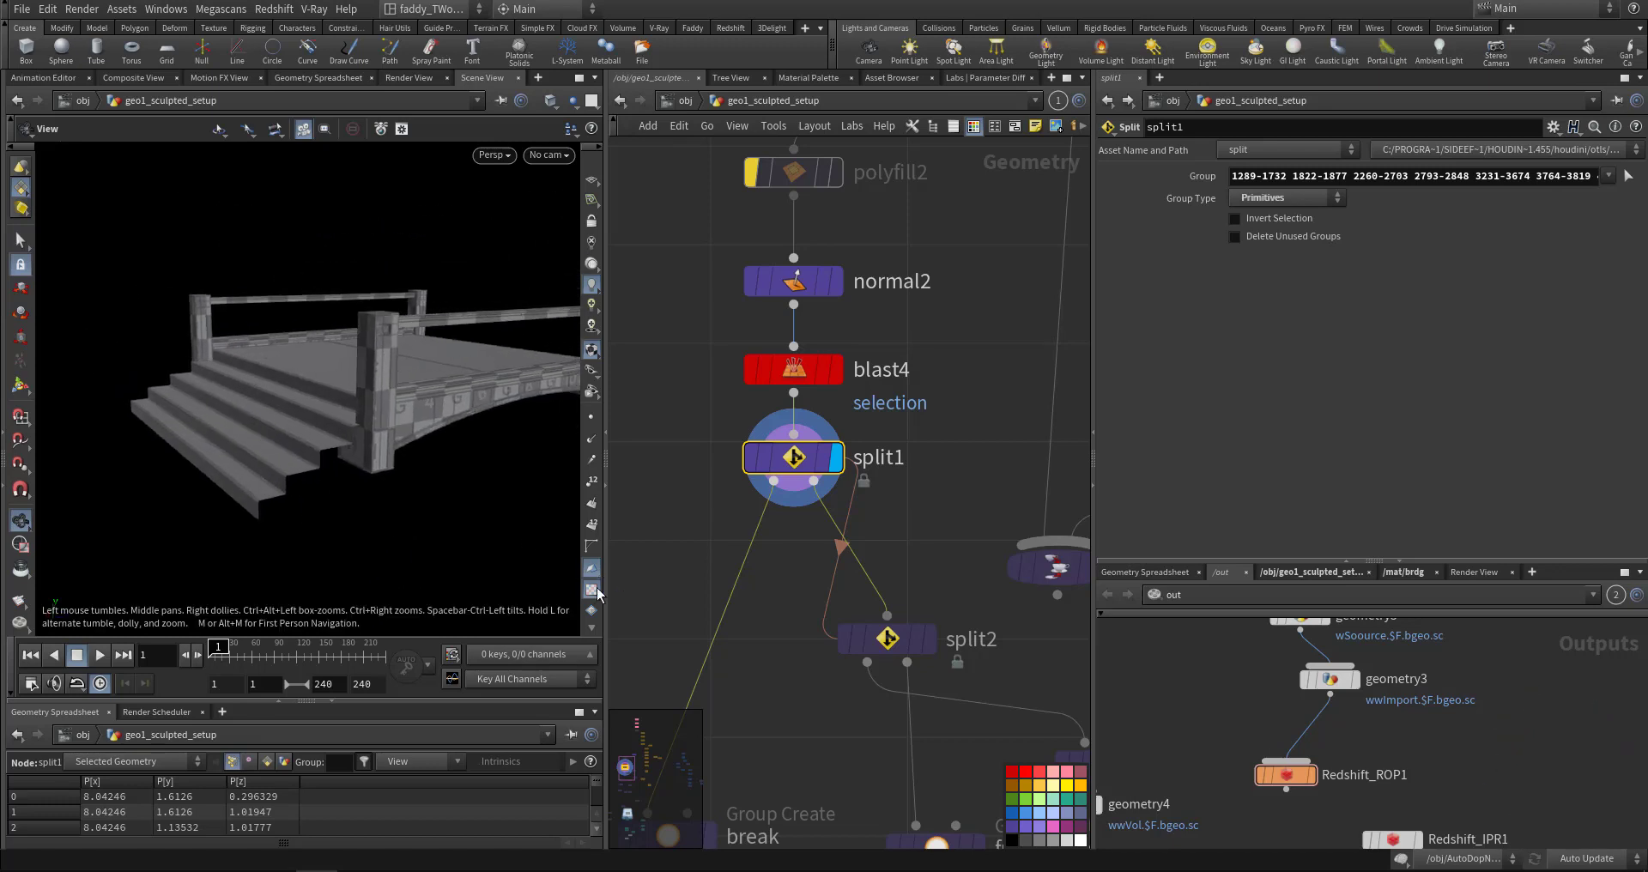
- Display the split2 node and examine the separated side base pieces from several angles
{"action": "middle_click_drag", "start_coordinate": [784, 676], "coordinate": [806, 519]}
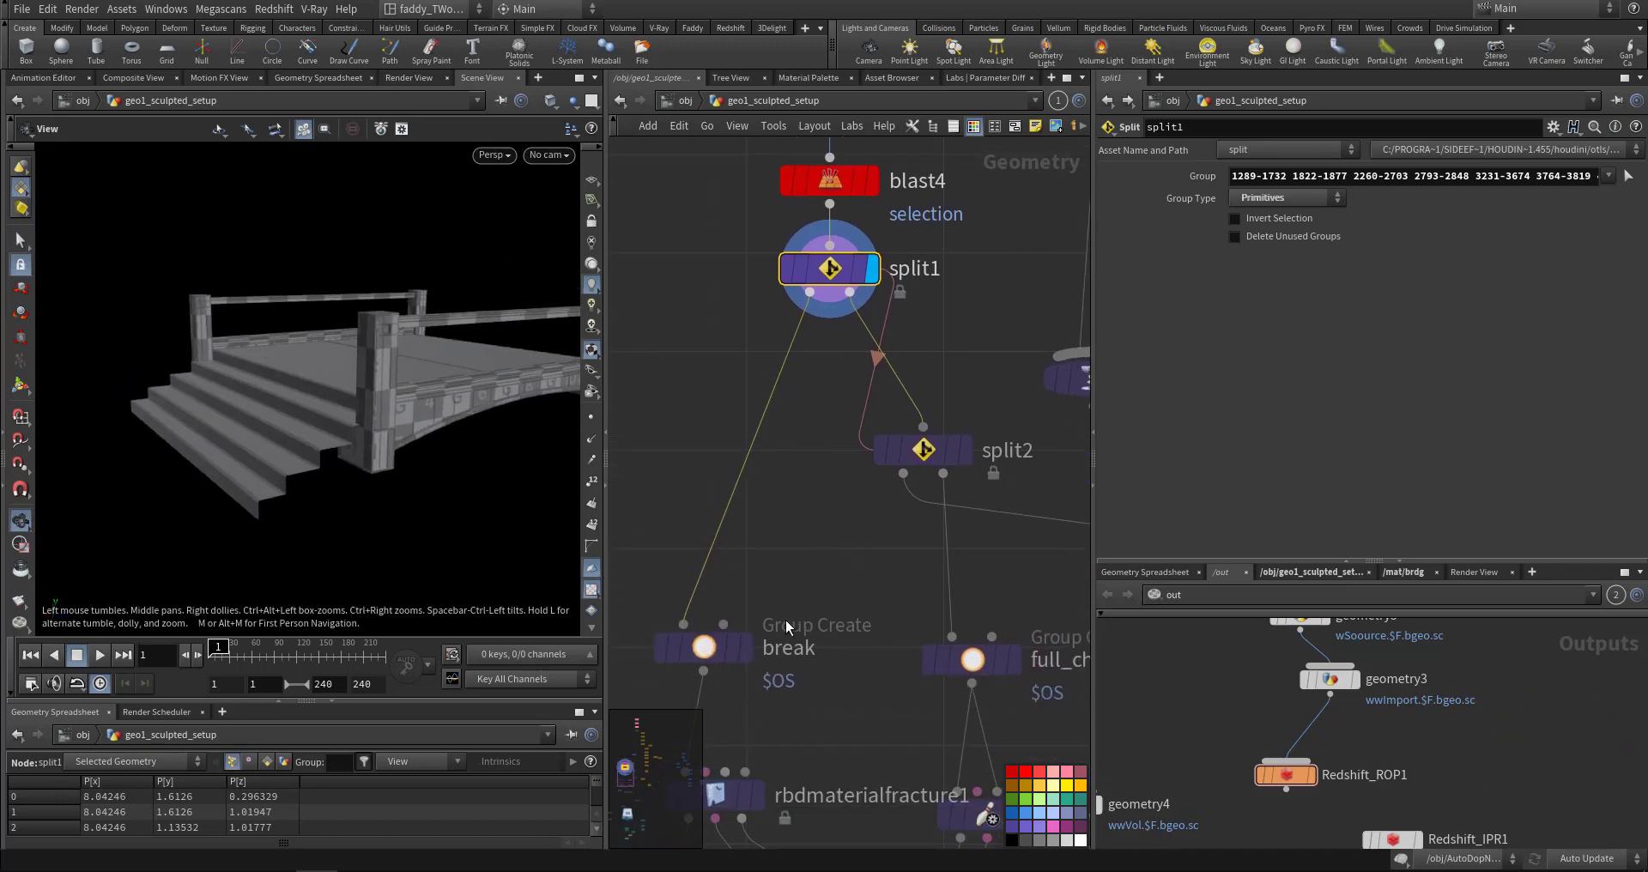
{"action": "left_click", "coordinate": [969, 390]}
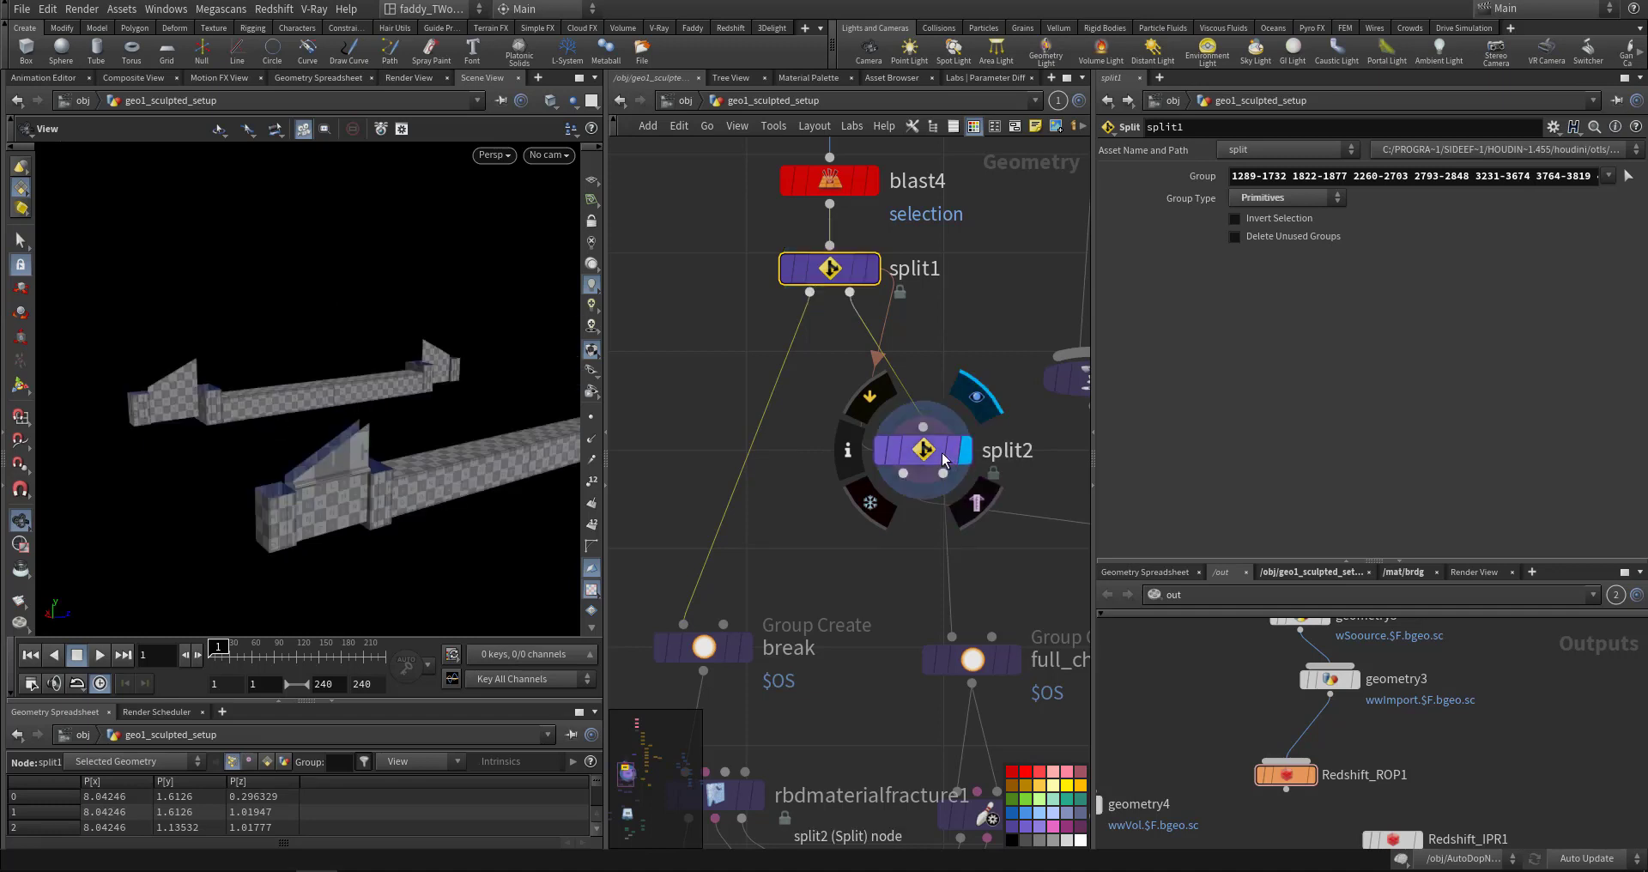
{"action": "left_click", "coordinate": [922, 450]}
{"action": "left_click_drag", "start_coordinate": [540, 471], "coordinate": [287, 508]}
{"action": "left_click_drag", "start_coordinate": [345, 456], "coordinate": [353, 488]}
{"action": "right_click_drag", "start_coordinate": [369, 442], "coordinate": [345, 476]}
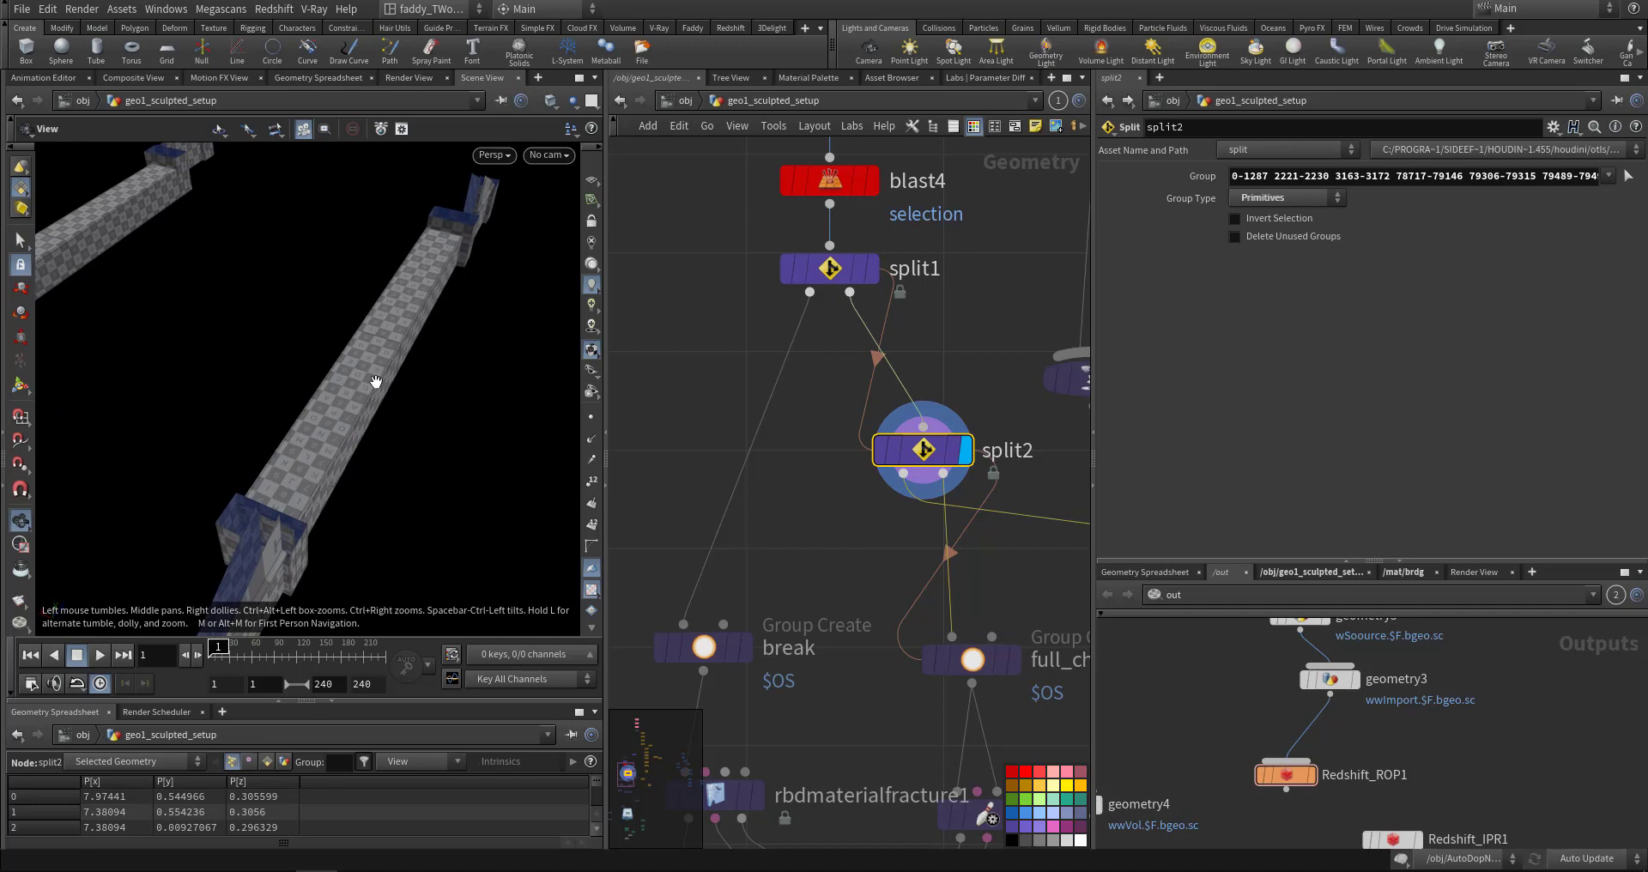
{"action": "left_click_drag", "start_coordinate": [426, 453], "coordinate": [394, 406]}
{"action": "right_click_drag", "start_coordinate": [394, 406], "coordinate": [283, 449]}
{"action": "left_click_drag", "start_coordinate": [283, 449], "coordinate": [309, 433]}
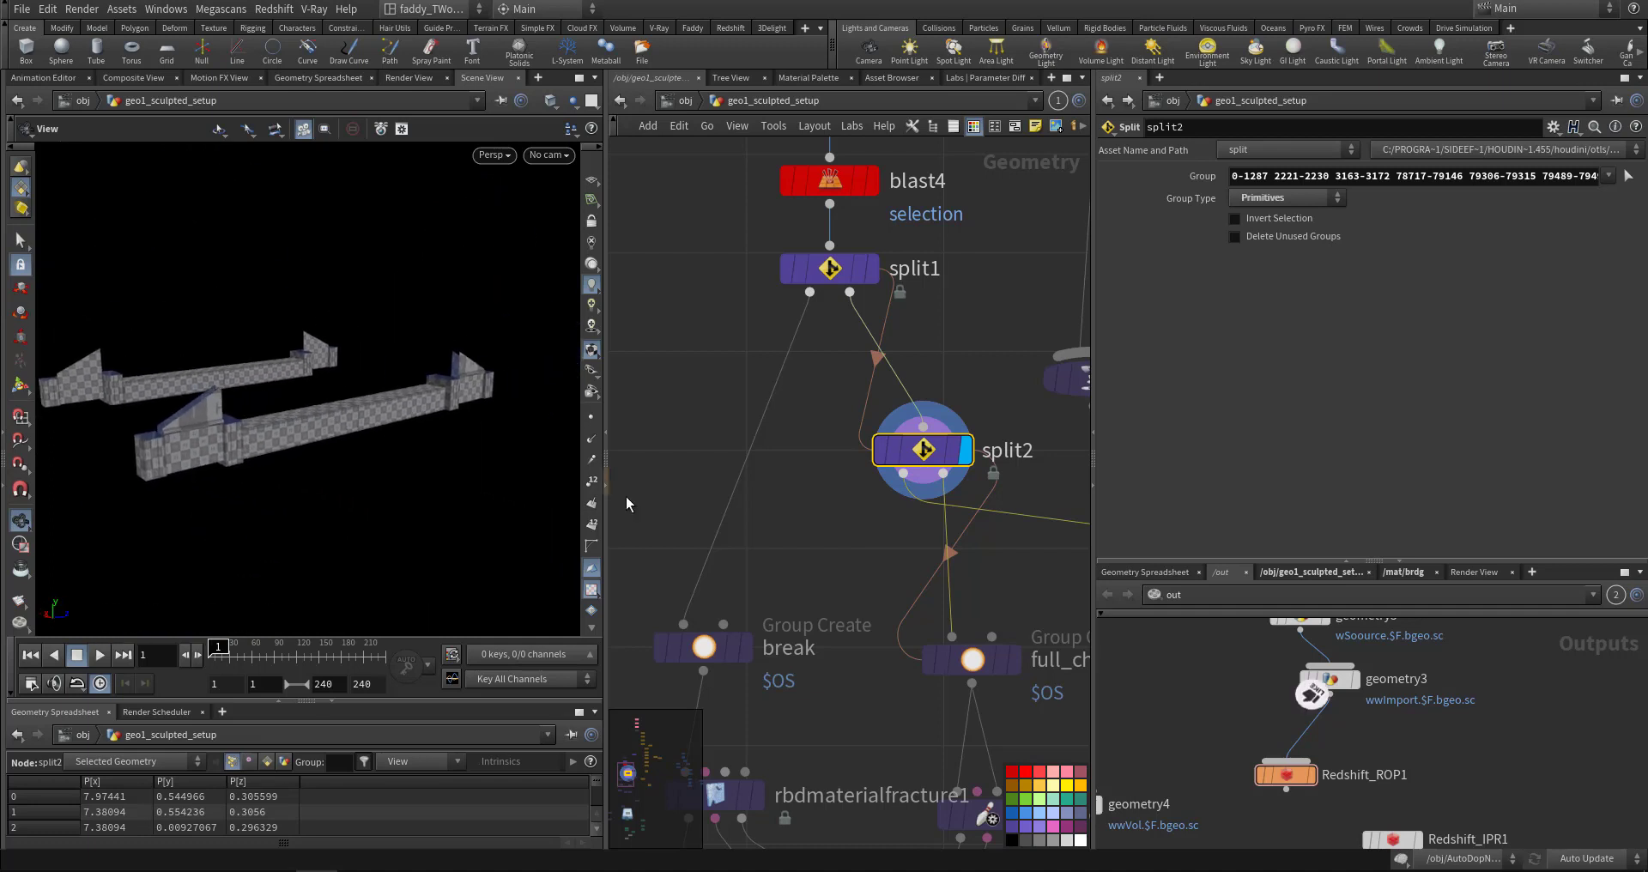
- Display the fixed and full_chunk group nodes below split2 to examine which bridge parts each group holds
{"action": "middle_click_drag", "start_coordinate": [842, 540], "coordinate": [687, 458]}
{"action": "middle_click_drag", "start_coordinate": [867, 505], "coordinate": [834, 486]}
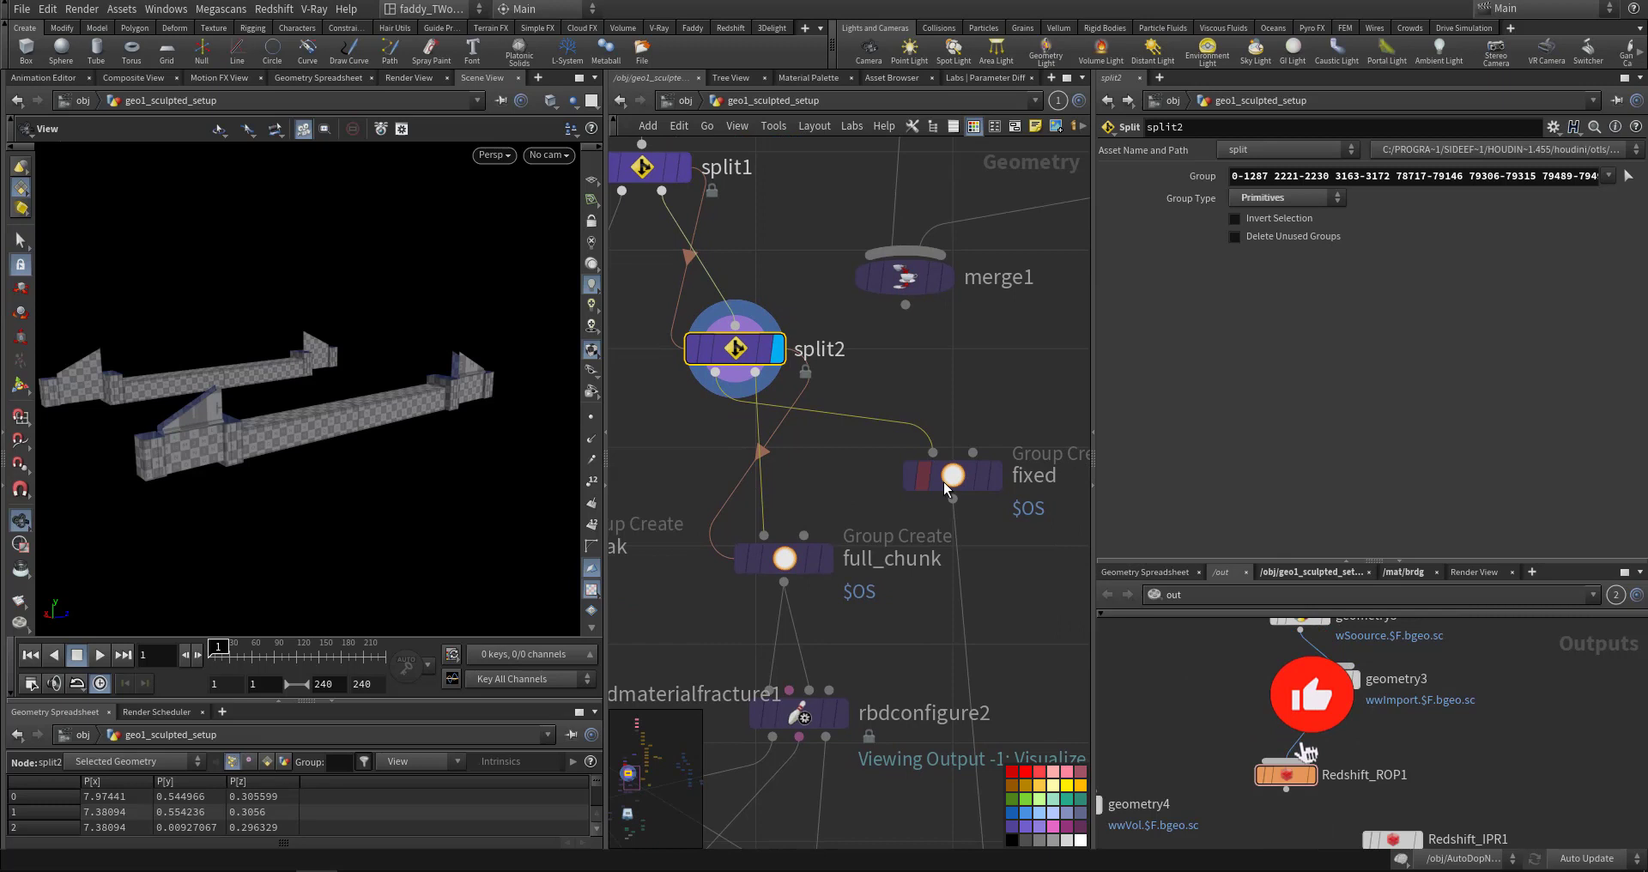
{"action": "left_click", "coordinate": [970, 478]}
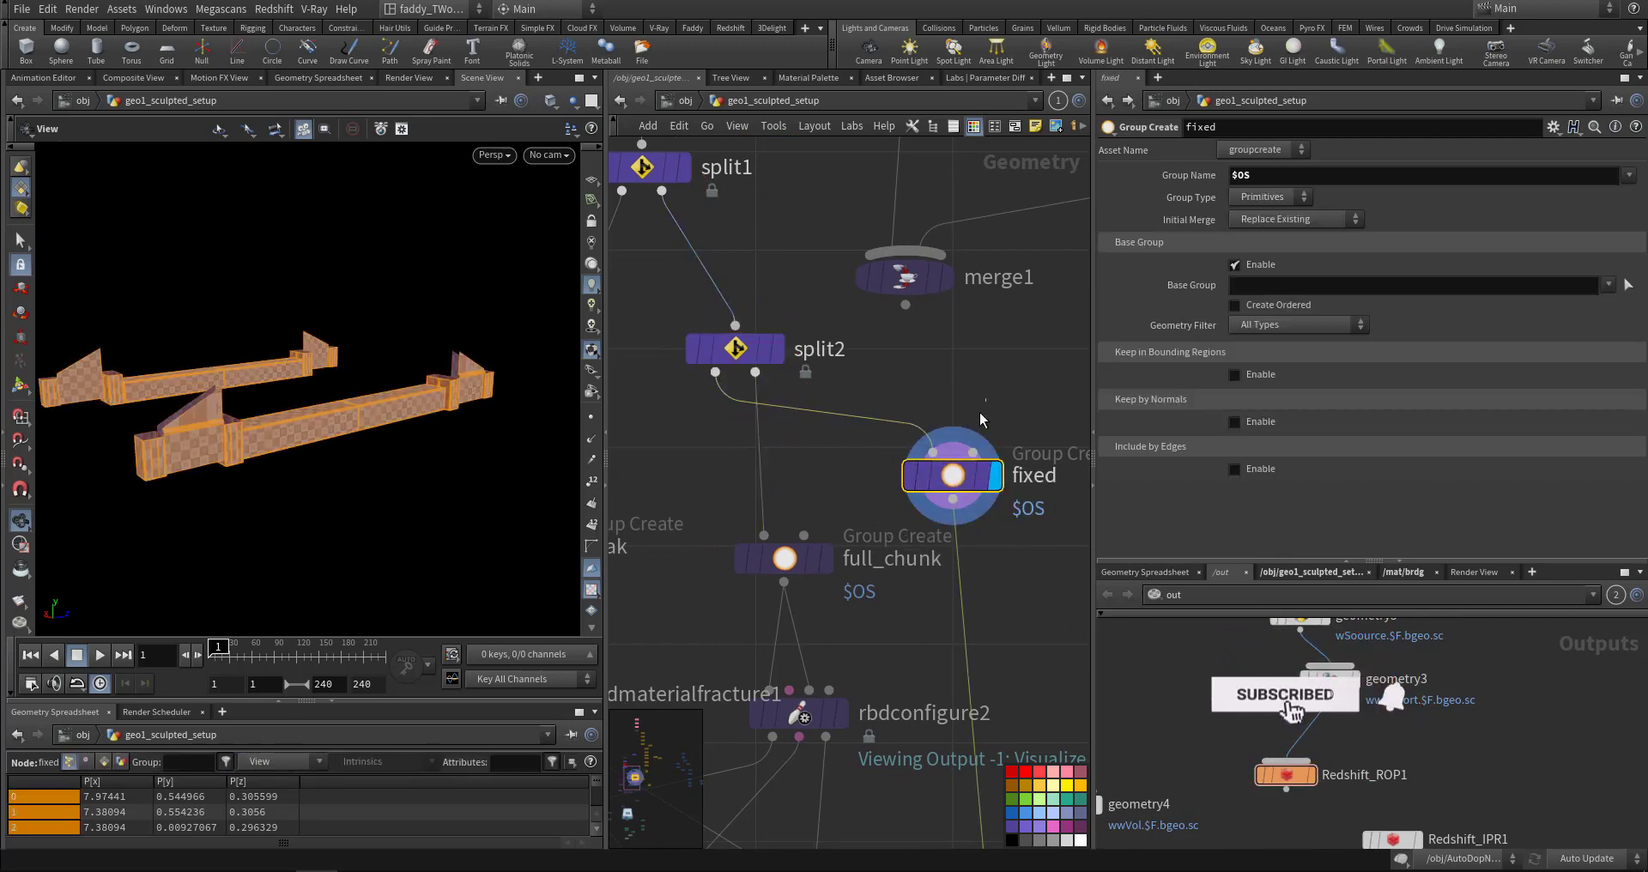
{"action": "middle_click_drag", "start_coordinate": [721, 525], "coordinate": [746, 459]}
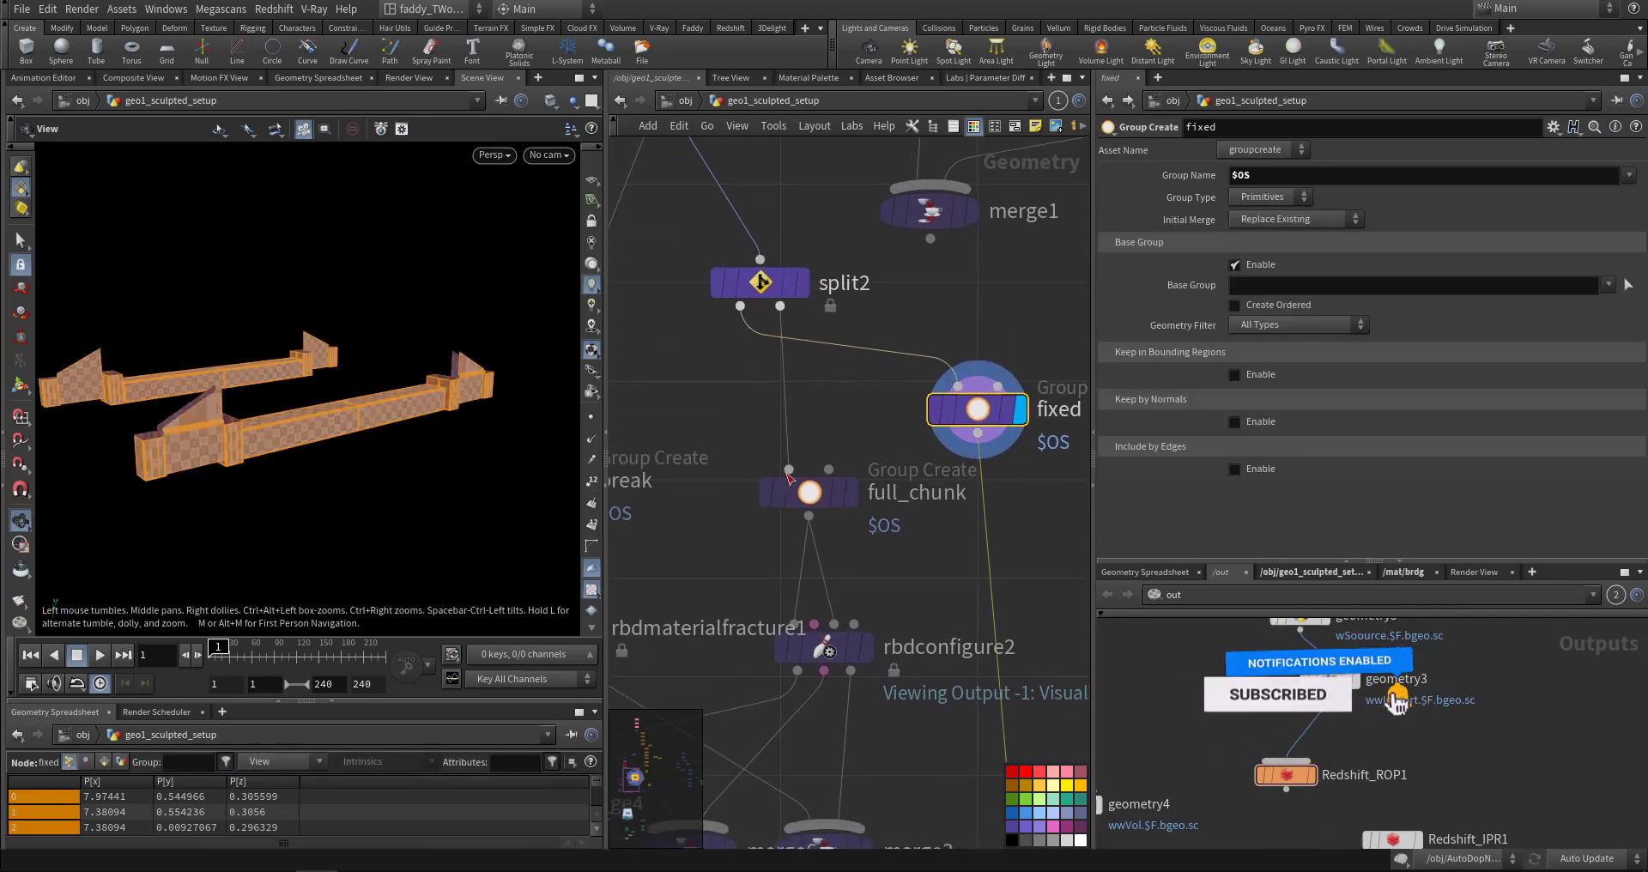
{"action": "left_click", "coordinate": [855, 495]}
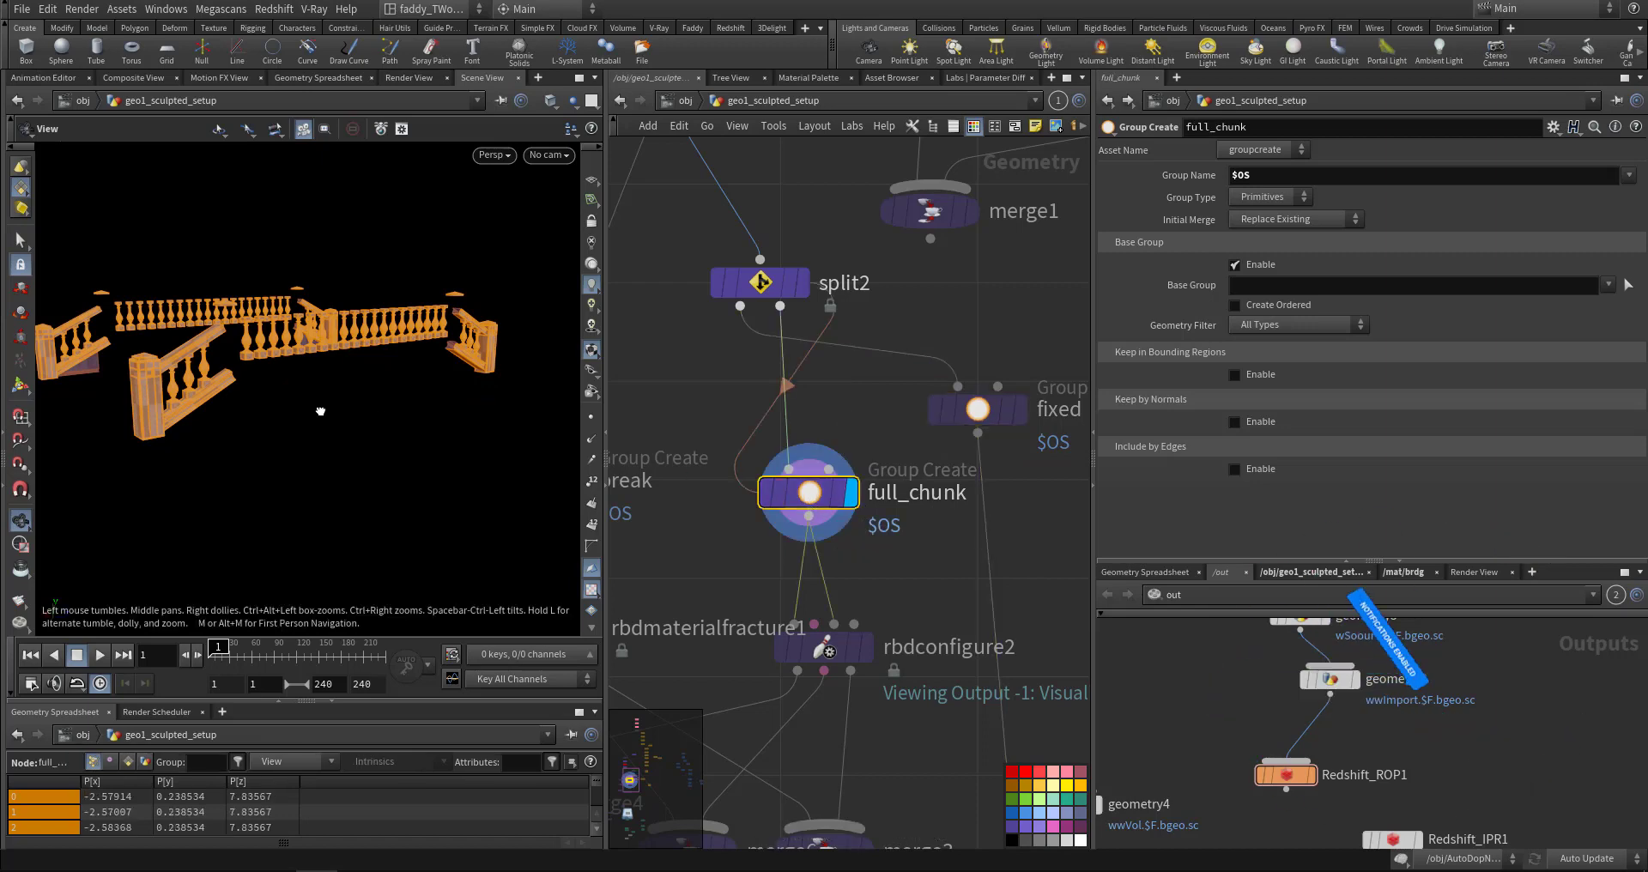
- Examine the railings and stair parapets held by the full_chunk group up close and from several angles
{"action": "left_click_drag", "start_coordinate": [324, 412], "coordinate": [396, 383]}
{"action": "right_click_drag", "start_coordinate": [350, 371], "coordinate": [676, 335]}
{"action": "scroll", "coordinate": [418, 454], "scroll_direction": "down", "scroll_amount": 5}
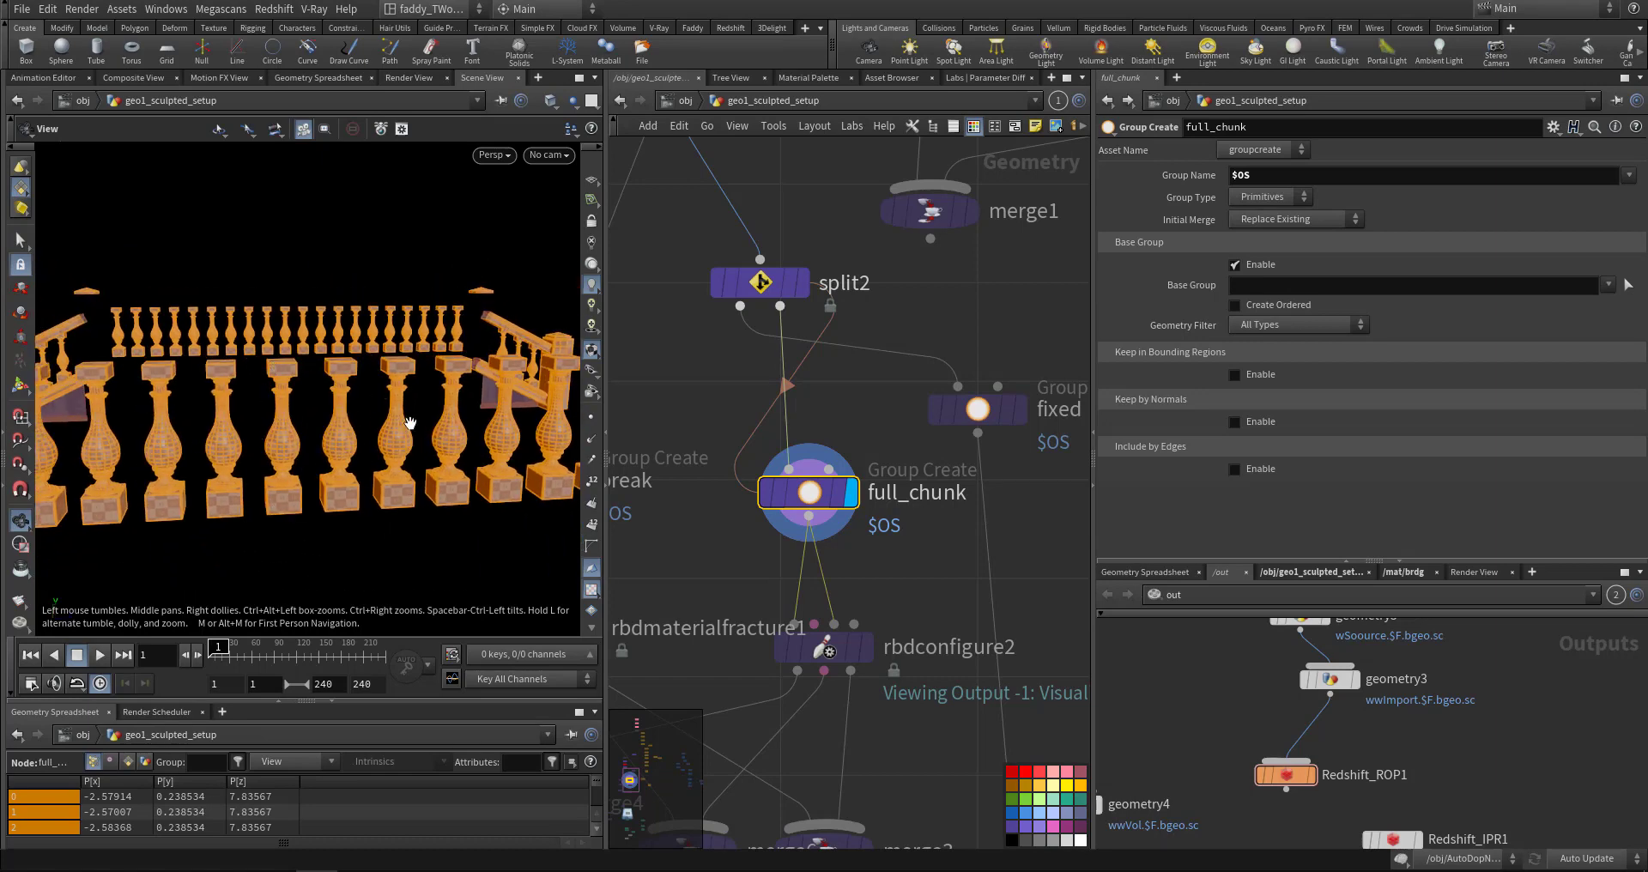
{"action": "left_click_drag", "start_coordinate": [408, 422], "coordinate": [452, 416]}
{"action": "scroll", "coordinate": [256, 433], "scroll_direction": "up", "scroll_amount": 4}
{"action": "scroll", "coordinate": [453, 415], "scroll_direction": "up", "scroll_amount": 4}
{"action": "middle_click_drag", "start_coordinate": [492, 460], "coordinate": [392, 429]}
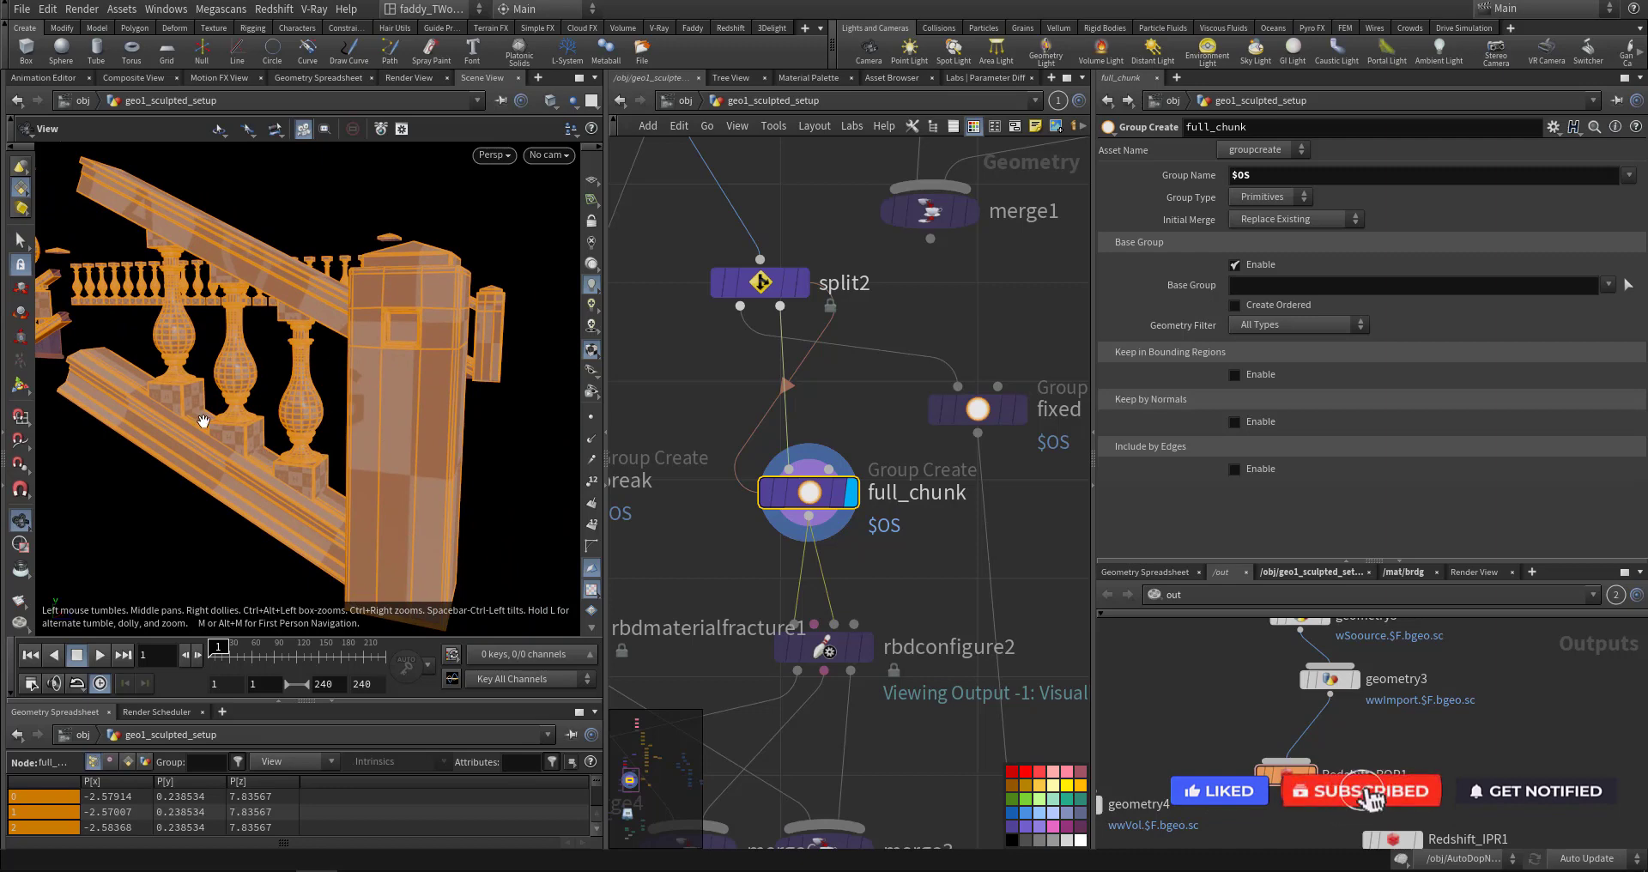
{"action": "scroll", "coordinate": [294, 464], "scroll_direction": "down", "scroll_amount": 4}
{"action": "middle_click_drag", "start_coordinate": [204, 421], "coordinate": [317, 445]}
{"action": "scroll", "coordinate": [232, 445], "scroll_direction": "down", "scroll_amount": 3}
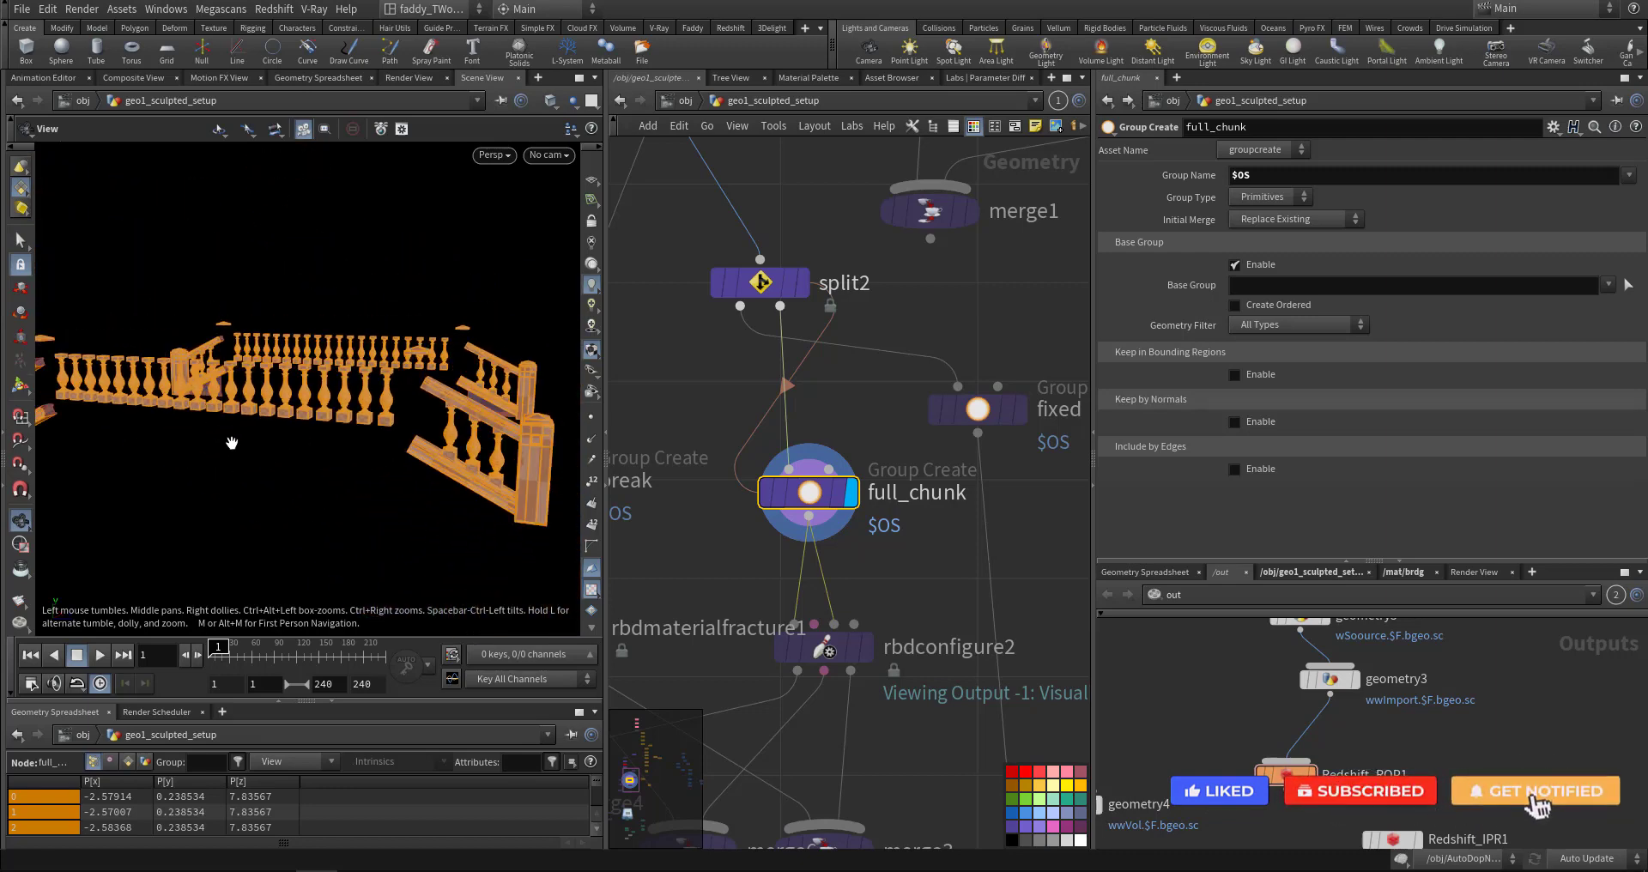
{"action": "left_click_drag", "start_coordinate": [231, 443], "coordinate": [549, 506]}
- Display the break group node and examine the deck and stairs it holds
{"action": "middle_click_drag", "start_coordinate": [723, 563], "coordinate": [863, 523]}
{"action": "left_click", "coordinate": [723, 441]}
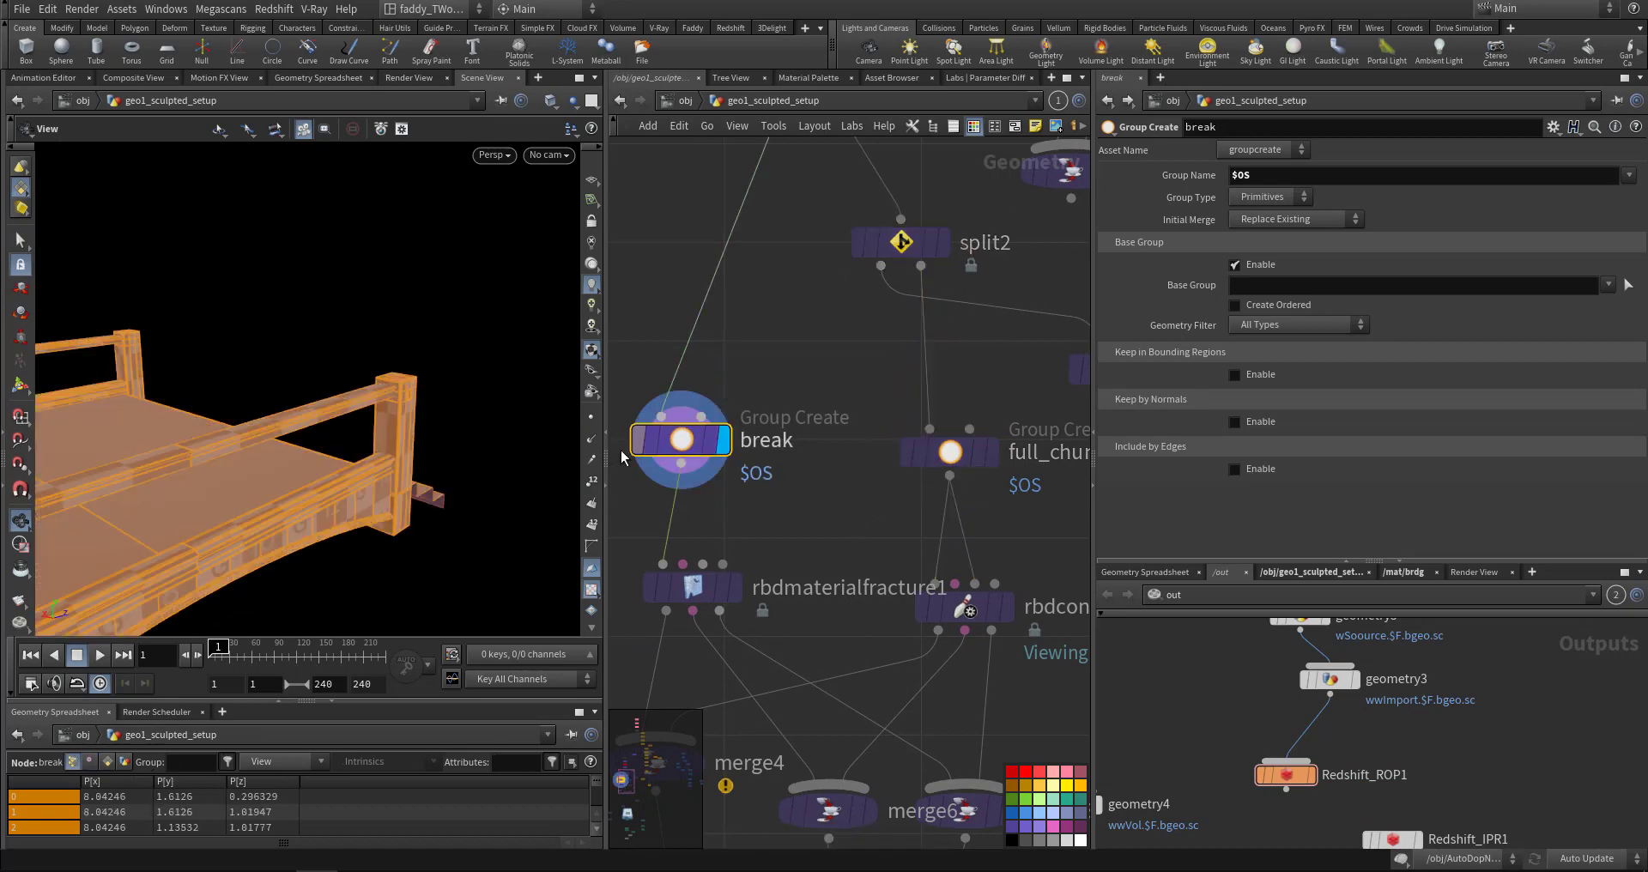
{"action": "left_click_drag", "start_coordinate": [412, 481], "coordinate": [320, 441]}
{"action": "scroll", "coordinate": [303, 501], "scroll_direction": "down", "scroll_amount": 3}
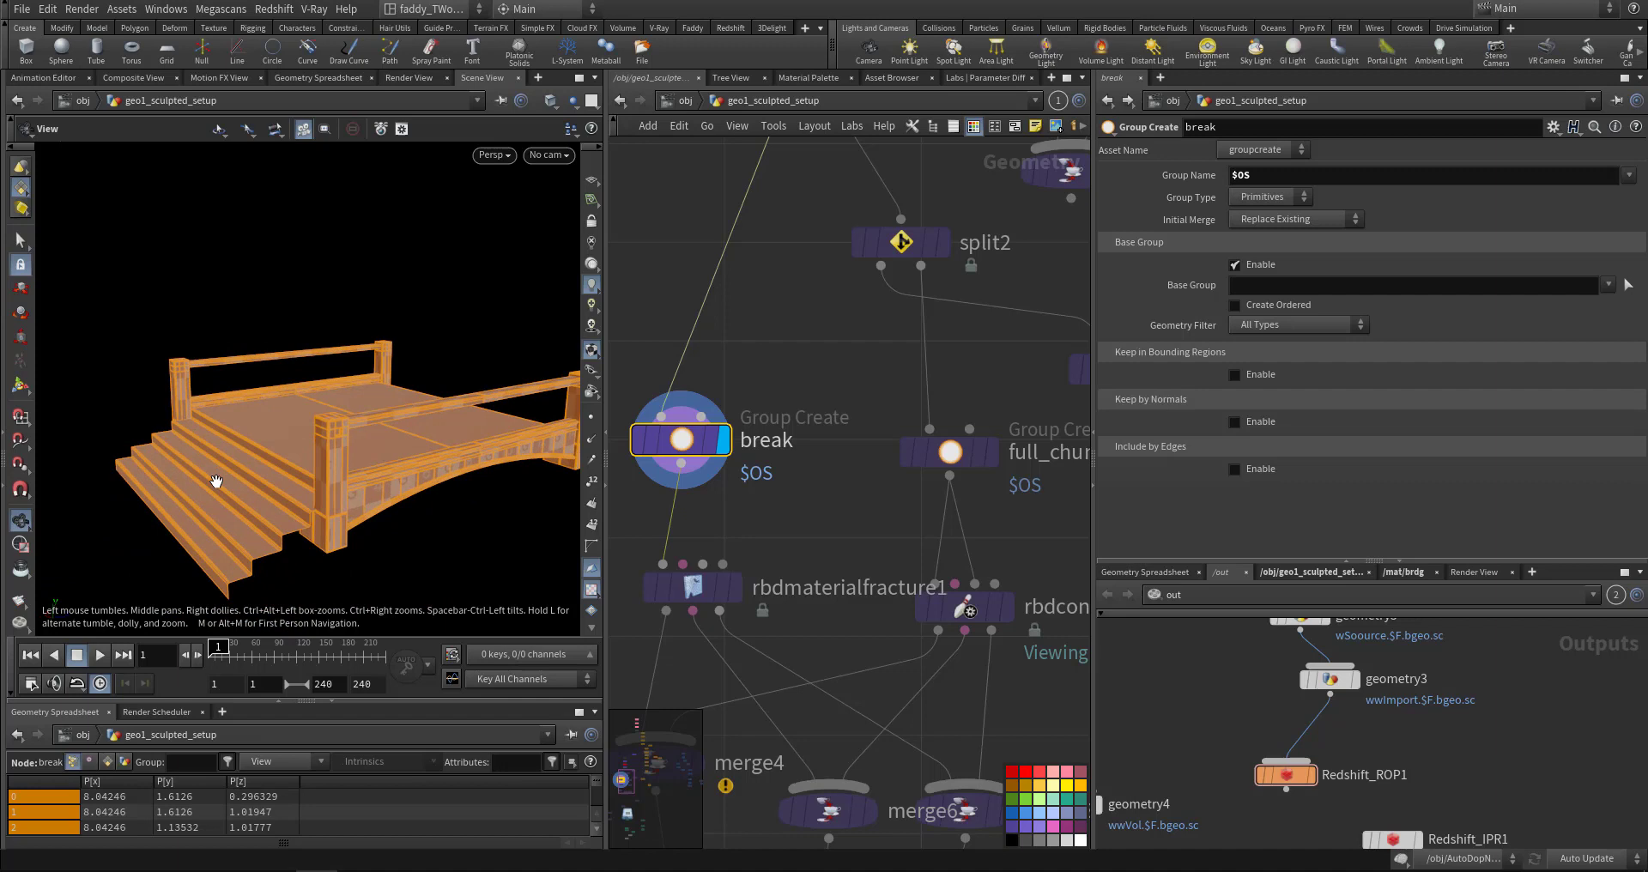
- Display the rbdmaterialfracture1 node and examine the concrete fracture on the bridge's stairs, deck and side arch
{"action": "middle_click_drag", "start_coordinate": [833, 529], "coordinate": [858, 452]}
{"action": "left_click", "coordinate": [786, 517]}
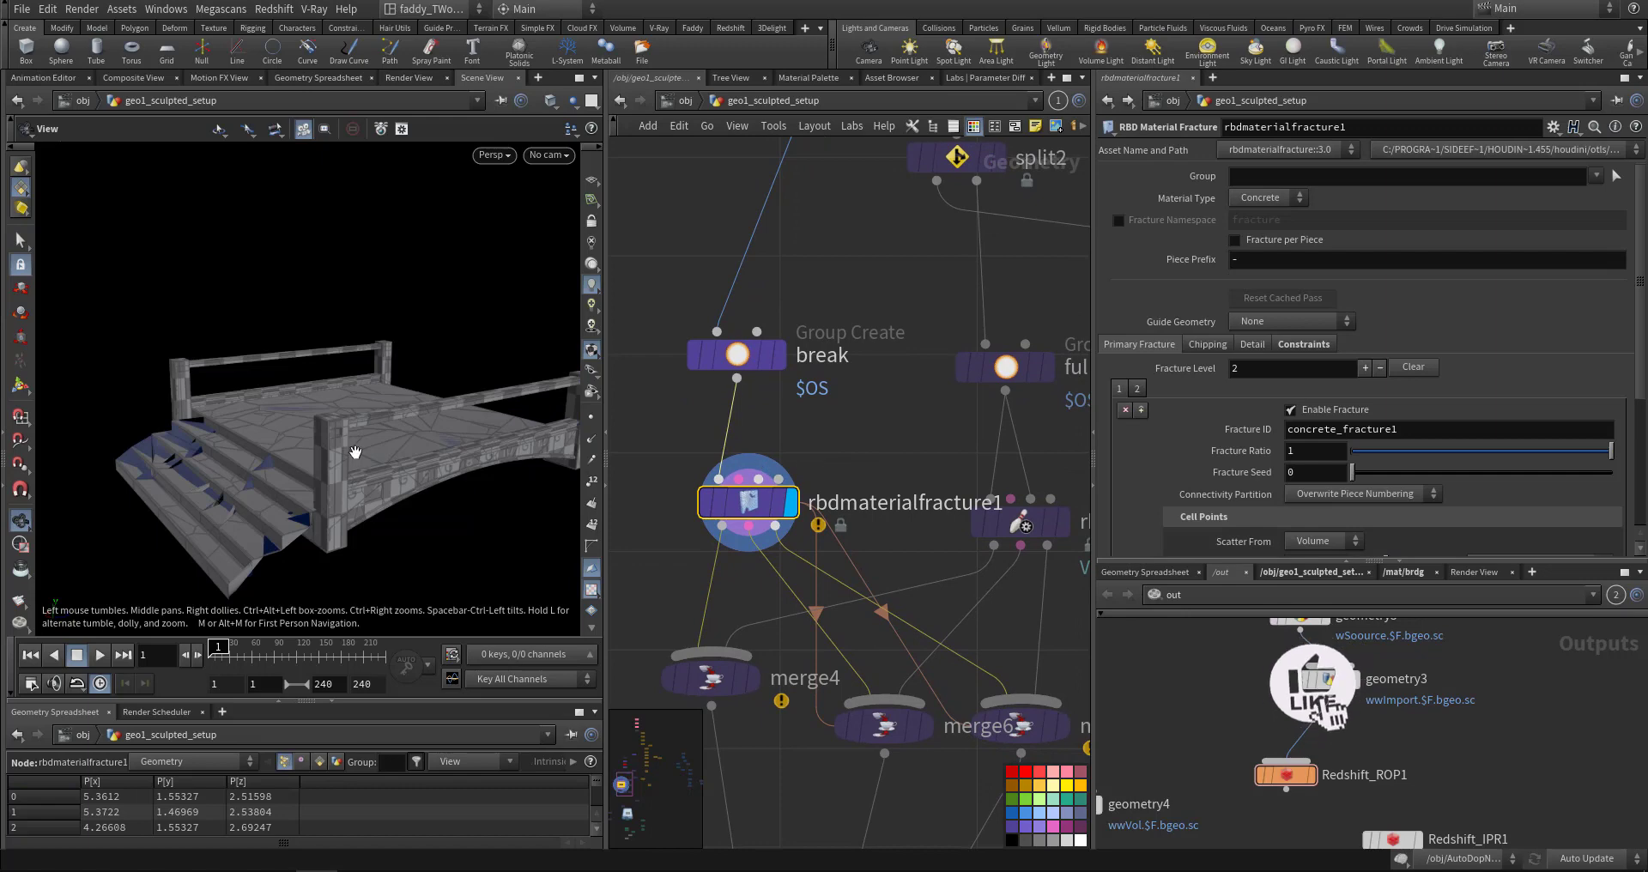
{"action": "left_click_drag", "start_coordinate": [356, 452], "coordinate": [486, 441]}
{"action": "scroll", "coordinate": [486, 441], "scroll_direction": "up", "scroll_amount": 5}
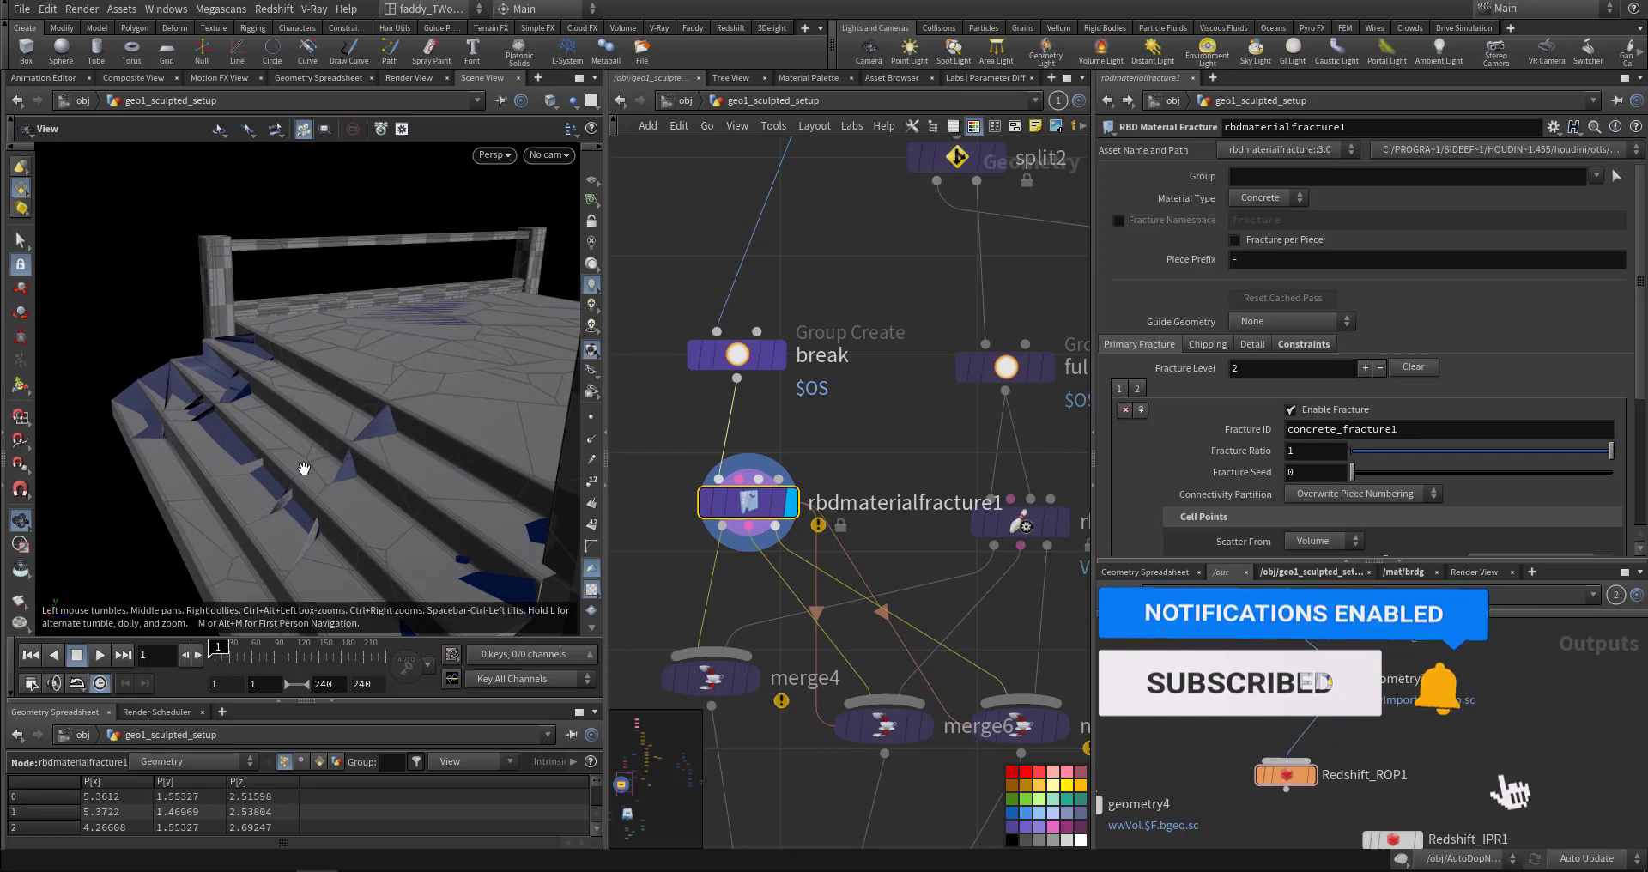
{"action": "left_click_drag", "start_coordinate": [486, 554], "coordinate": [398, 481]}
{"action": "right_click_drag", "start_coordinate": [397, 481], "coordinate": [287, 540]}
{"action": "middle_click_drag", "start_coordinate": [286, 540], "coordinate": [241, 500]}
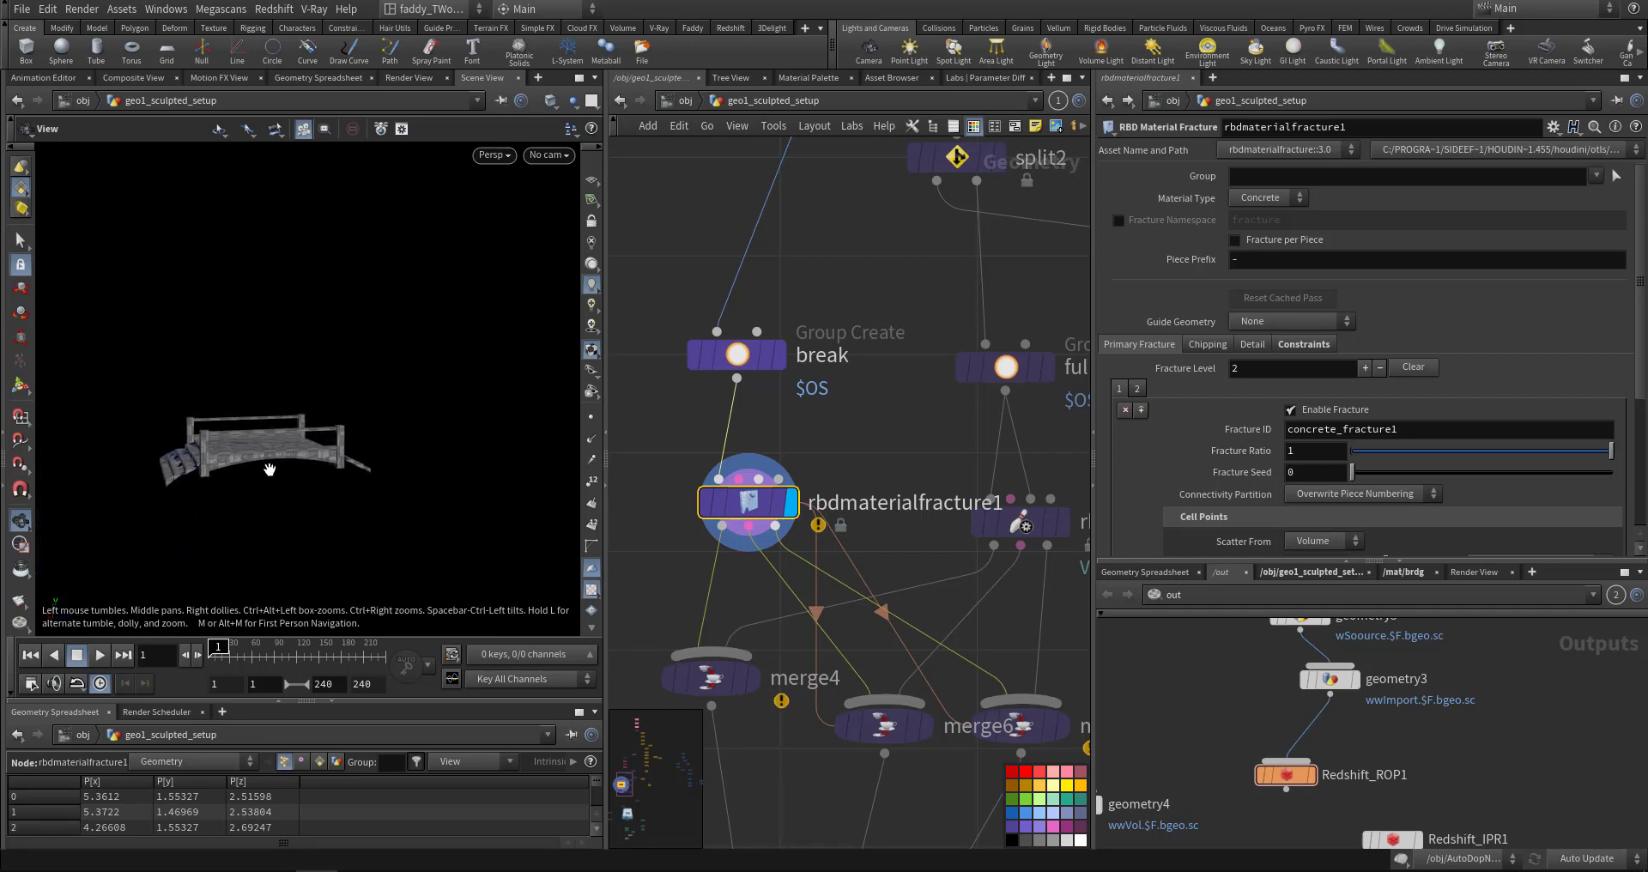
{"action": "middle_click_drag", "start_coordinate": [271, 489], "coordinate": [328, 505]}
{"action": "right_click_drag", "start_coordinate": [328, 505], "coordinate": [372, 475]}
{"action": "left_click_drag", "start_coordinate": [372, 475], "coordinate": [468, 490]}
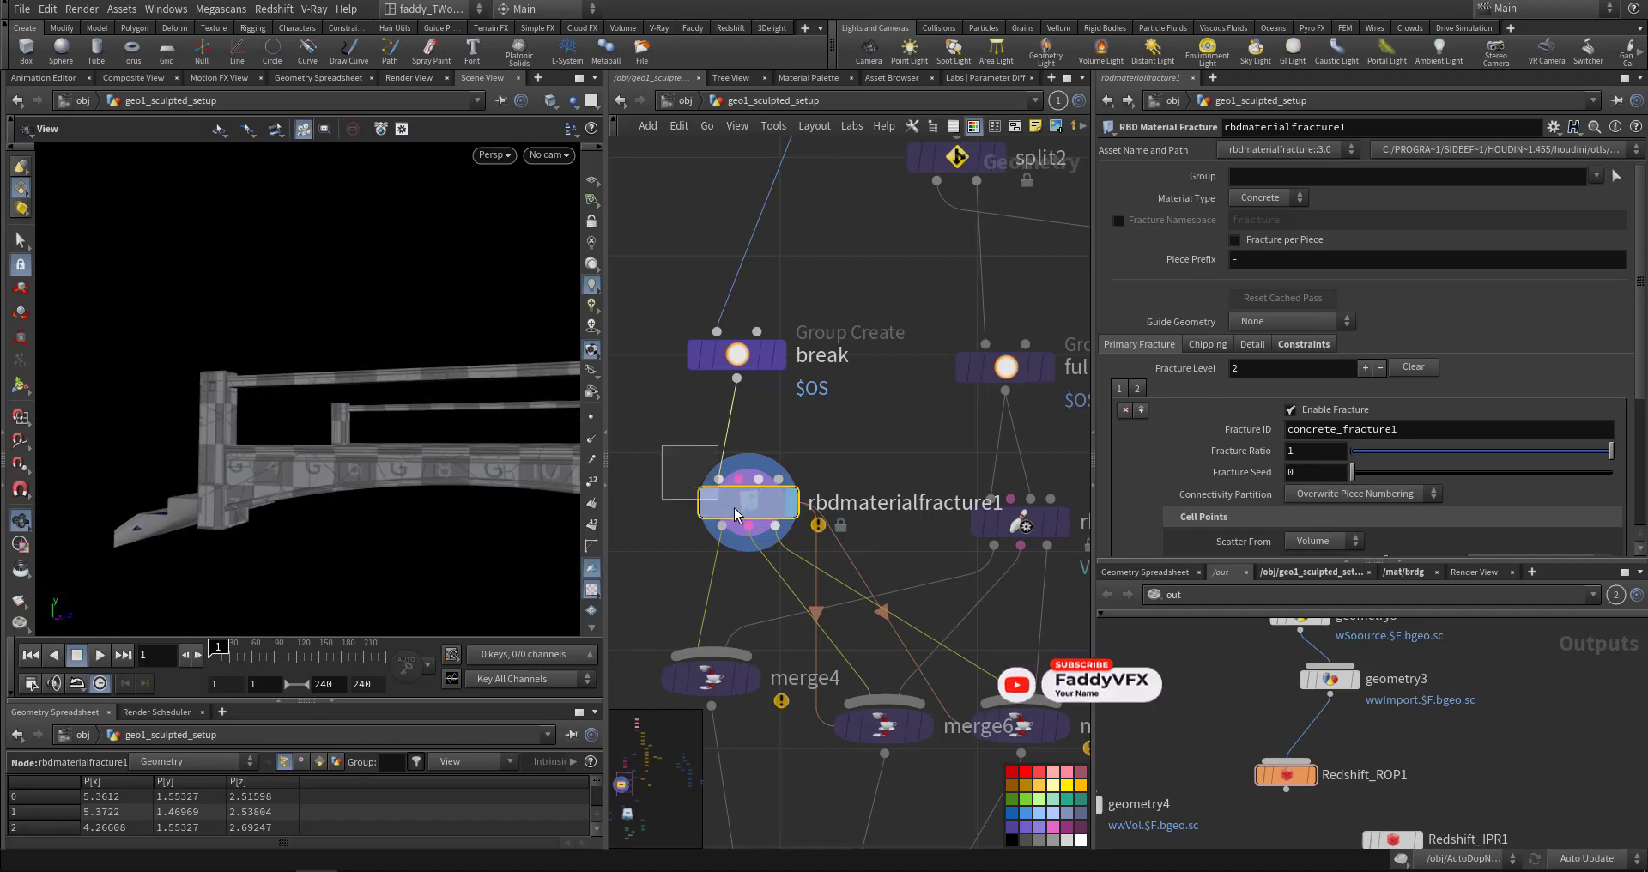
- Enable the fracture namespace on rbdmaterialfracture1 and set it to floor_fracture
{"action": "left_click_drag", "start_coordinate": [735, 508], "coordinate": [745, 516]}
{"action": "middle_click_drag", "start_coordinate": [872, 428], "coordinate": [844, 394]}
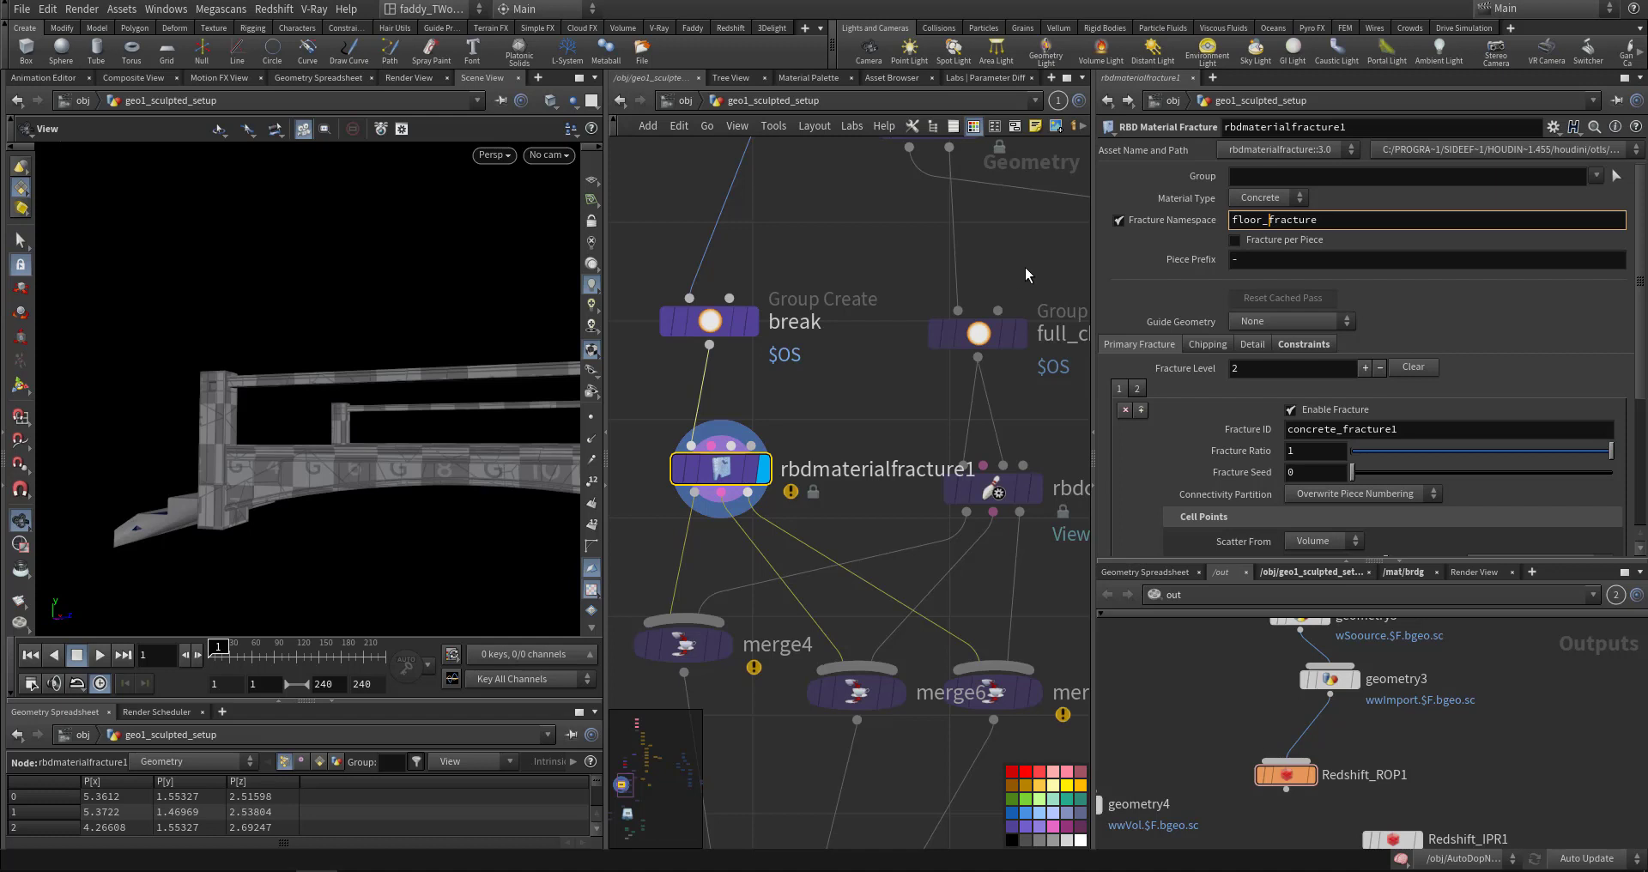
{"action": "middle_click_drag", "start_coordinate": [818, 395], "coordinate": [760, 380]}
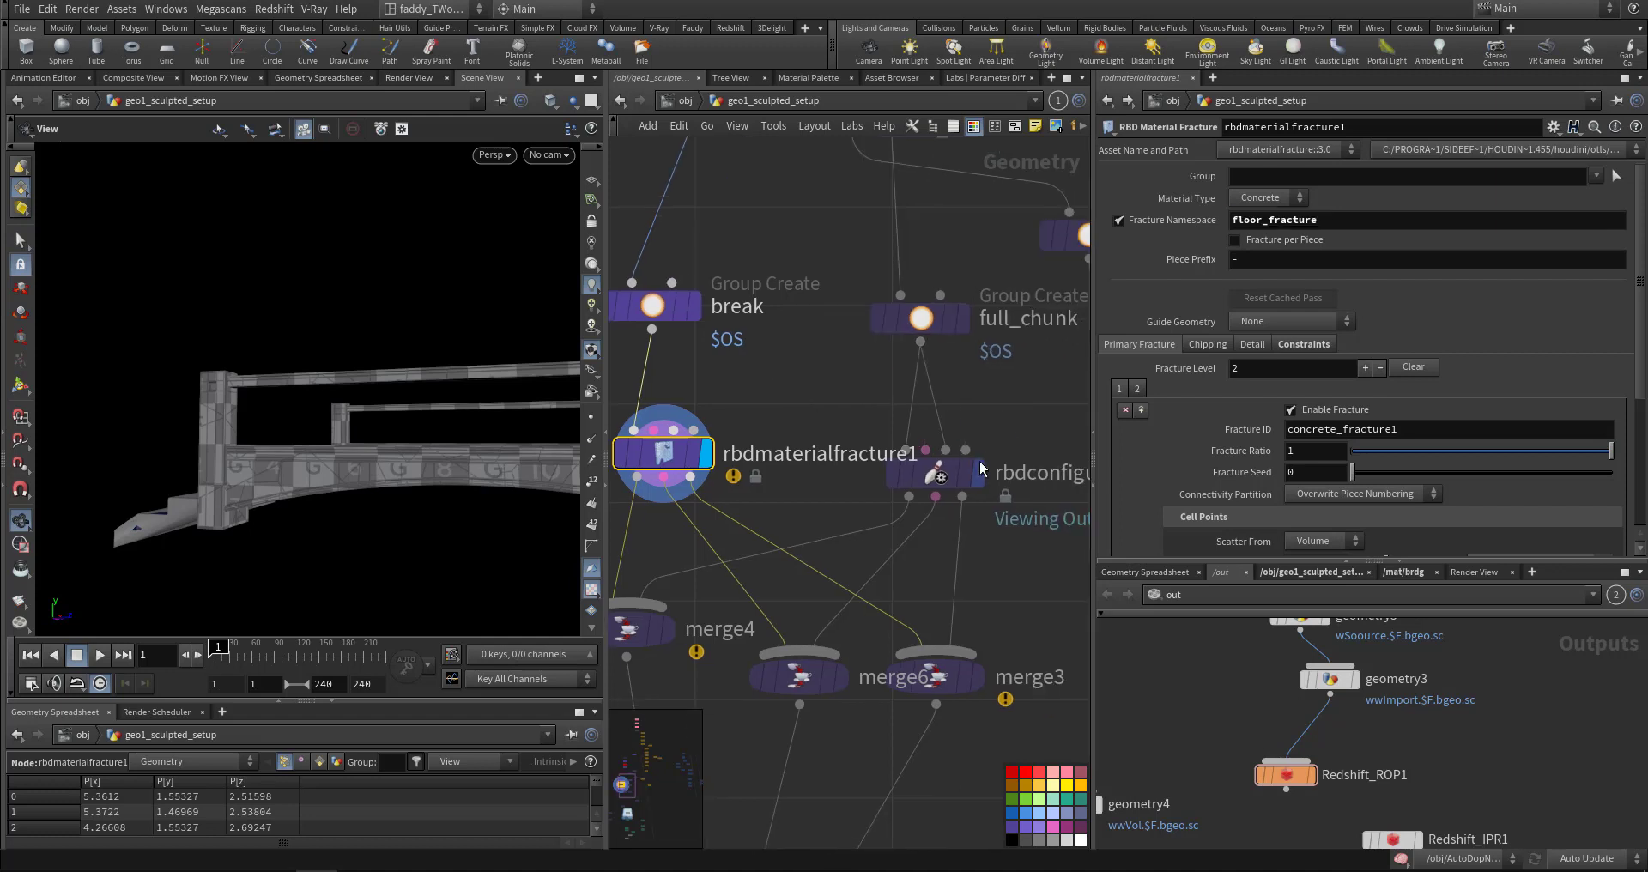
- Display the rbdconfigure2 node and examine the railings configured as active pieces
{"action": "left_click", "coordinate": [979, 474]}
{"action": "left_click", "coordinate": [945, 478]}
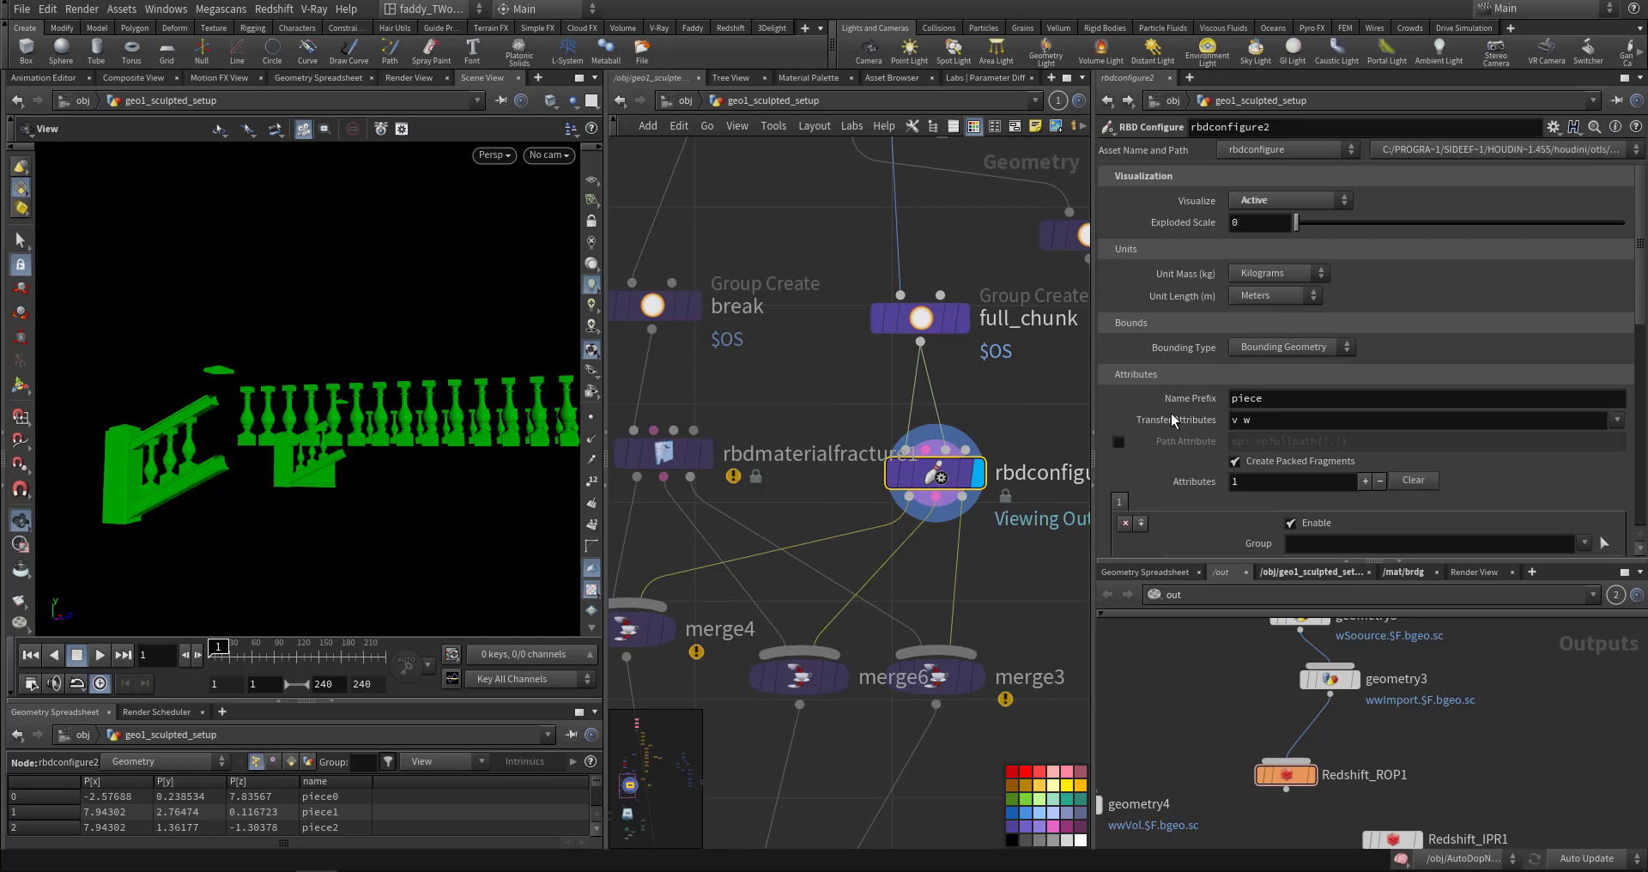
{"action": "scroll", "coordinate": [1173, 419], "scroll_direction": "down", "scroll_amount": 3}
{"action": "left_click_drag", "start_coordinate": [459, 453], "coordinate": [657, 474]}
{"action": "middle_click_drag", "start_coordinate": [785, 448], "coordinate": [810, 442]}
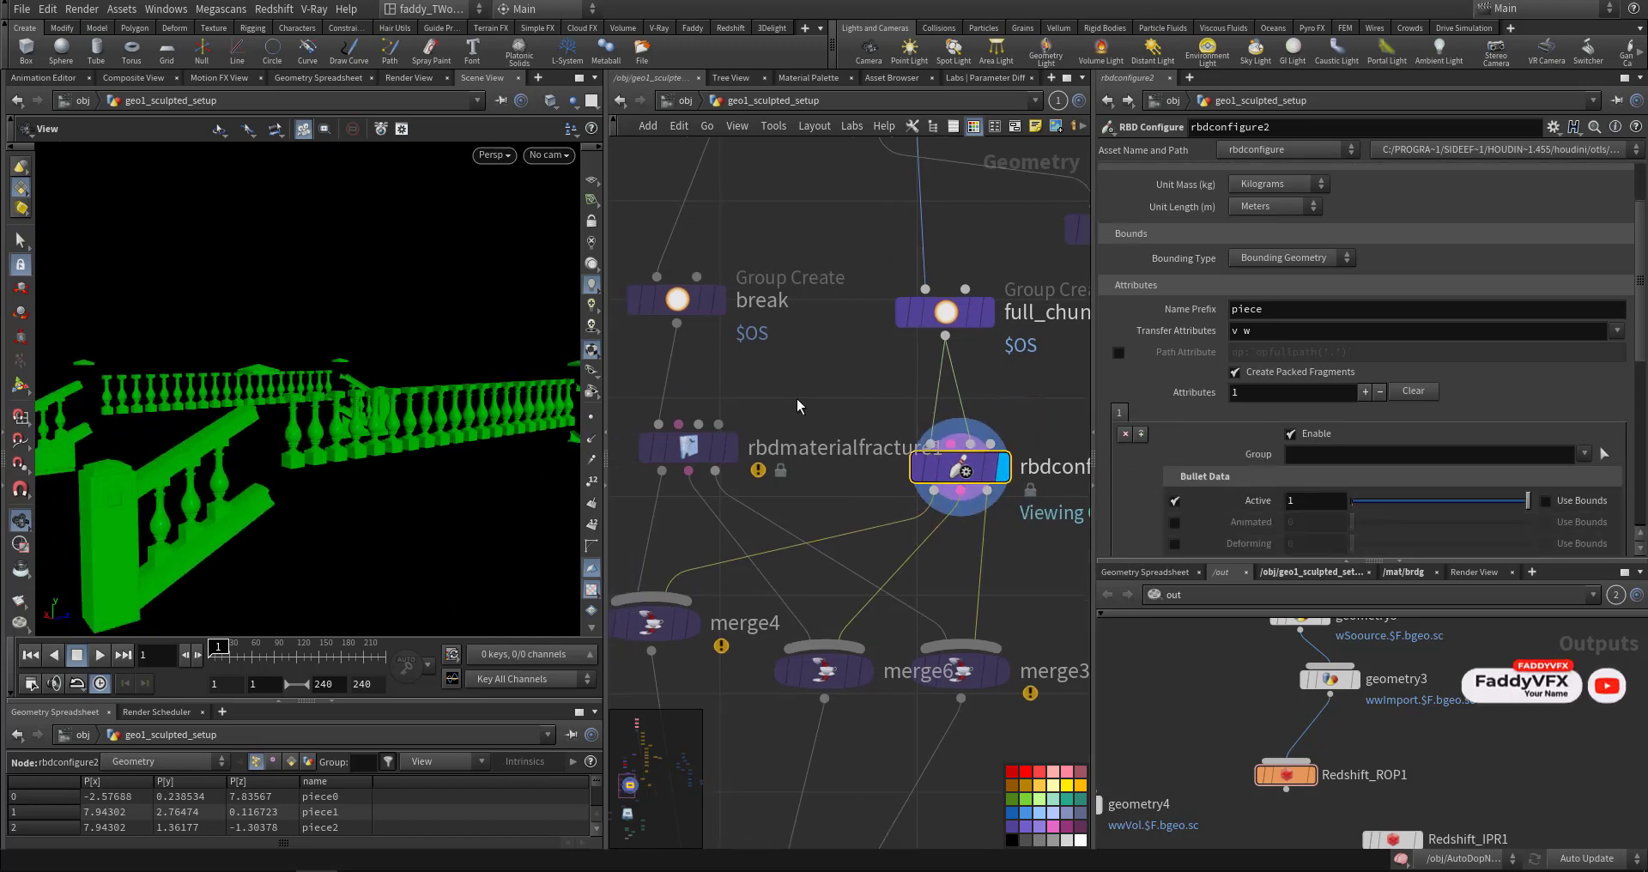
- Review rbdconfigure2's visualization, units, attributes and Bullet Data settings against the full set of railings
{"action": "left_click", "coordinate": [684, 455]}
{"action": "left_click", "coordinate": [836, 481]}
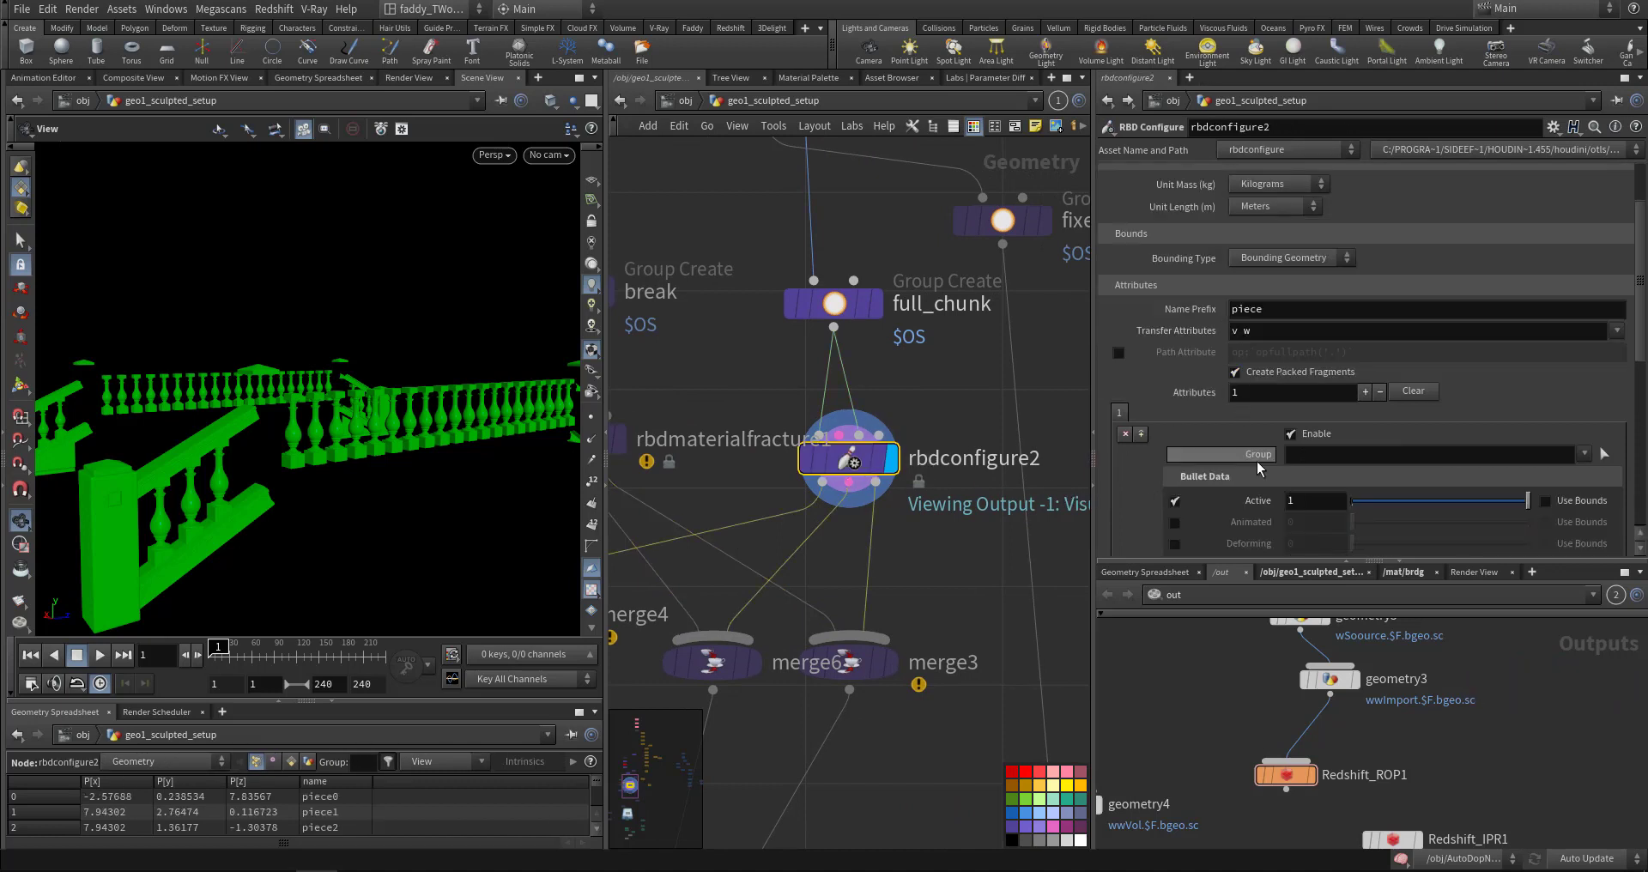
{"action": "scroll", "coordinate": [1208, 426], "scroll_direction": "up", "scroll_amount": 3}
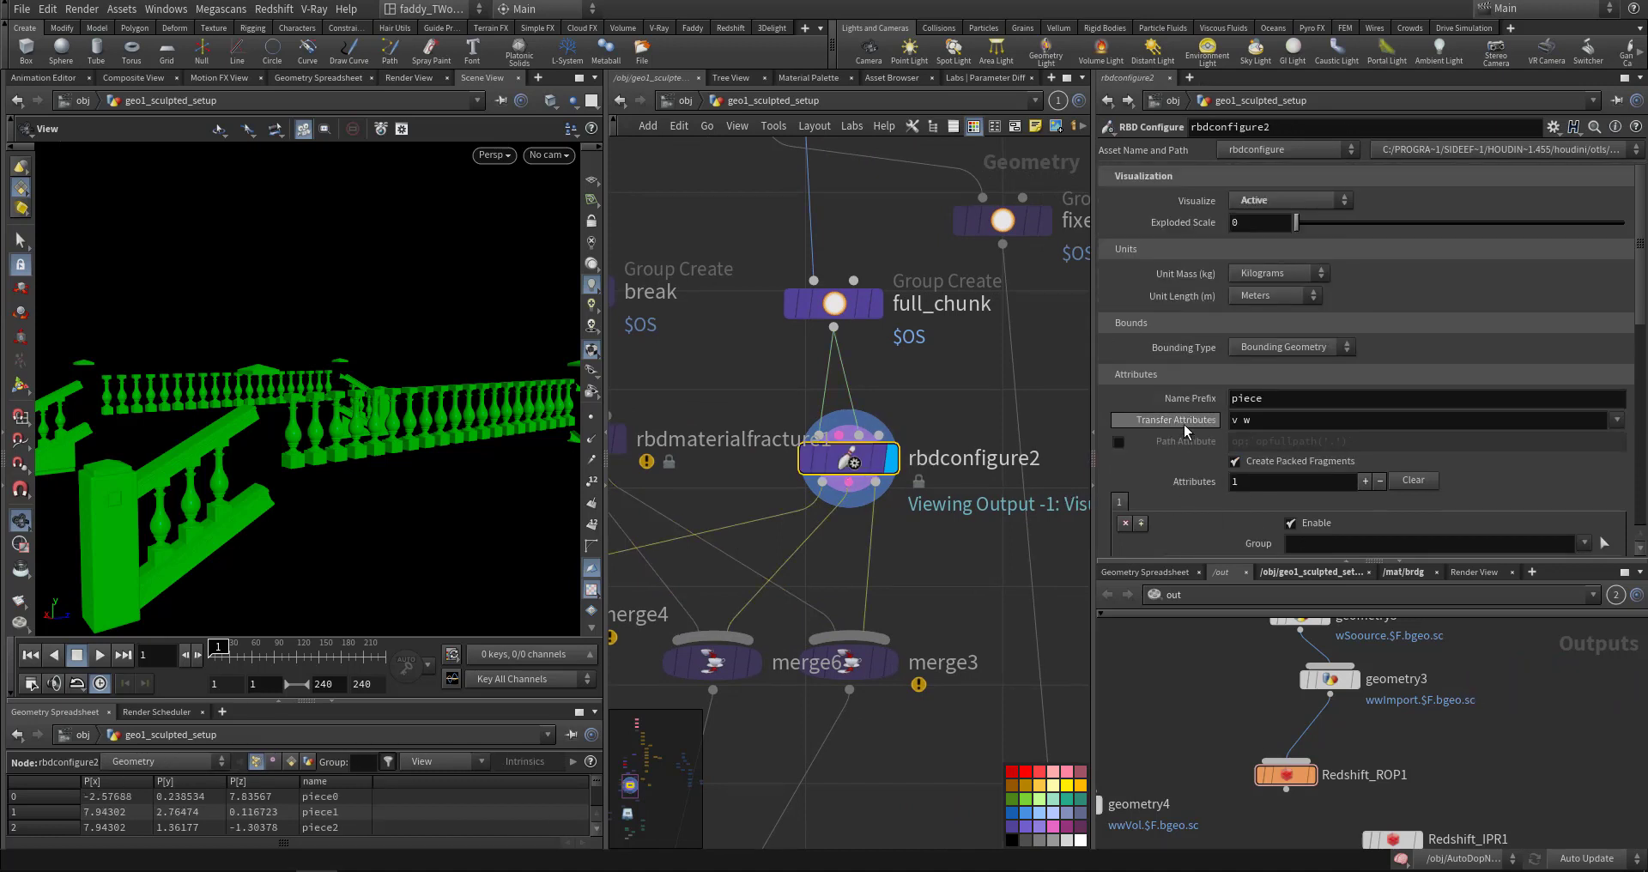
{"action": "scroll", "coordinate": [428, 430], "scroll_direction": "down", "scroll_amount": 4}
{"action": "left_click_drag", "start_coordinate": [433, 435], "coordinate": [409, 440]}
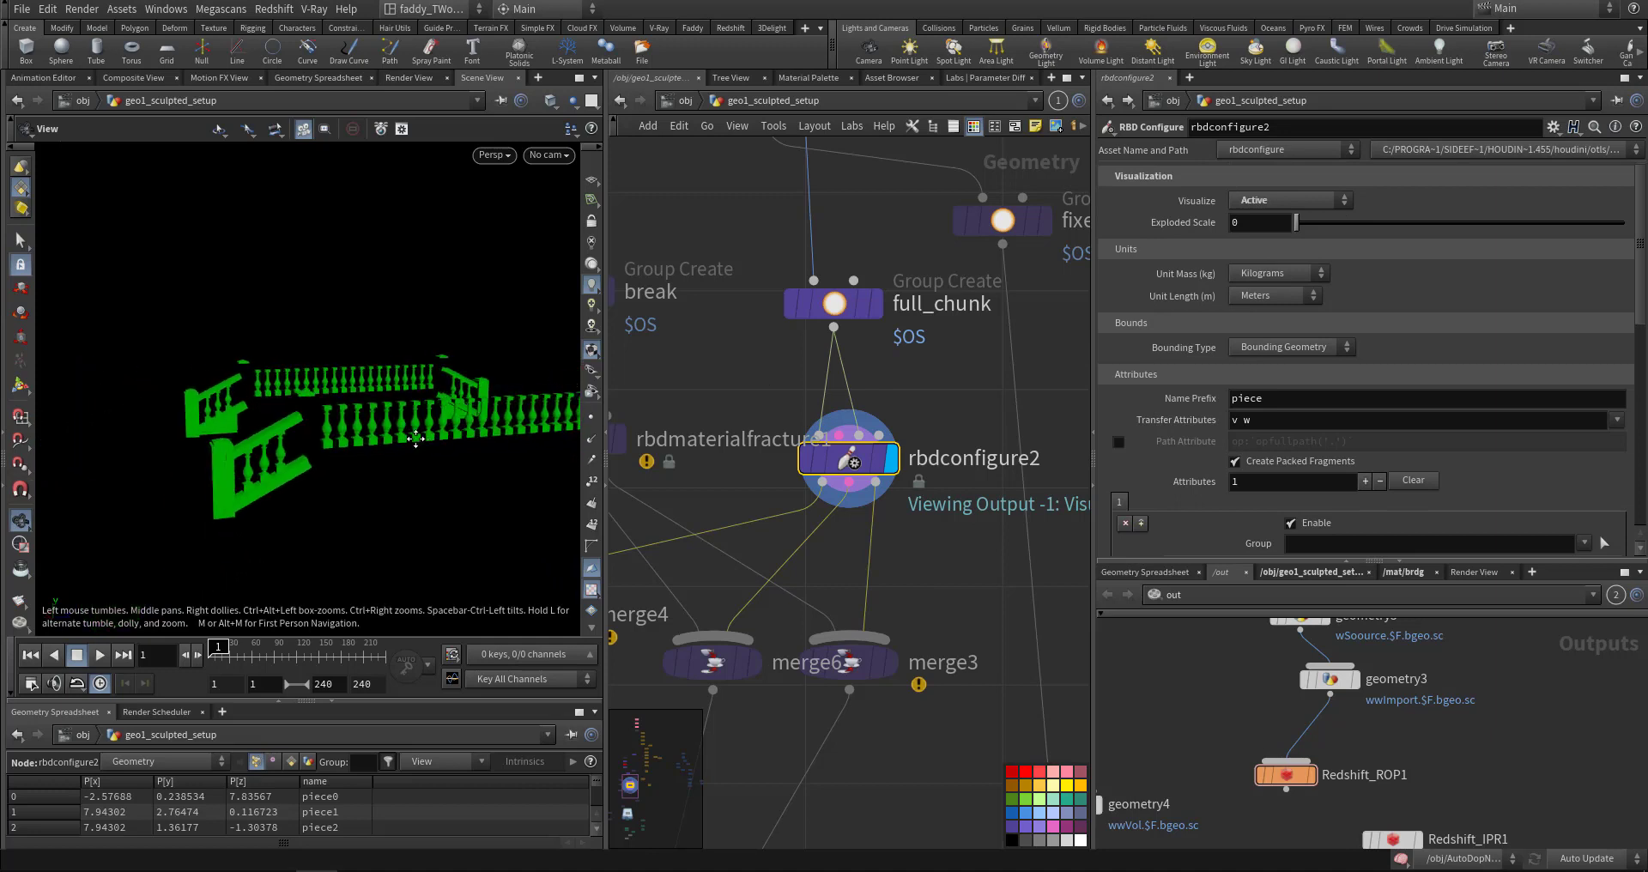
{"action": "middle_click_drag", "start_coordinate": [408, 440], "coordinate": [245, 399]}
{"action": "scroll", "coordinate": [1172, 534], "scroll_direction": "down", "scroll_amount": 5}
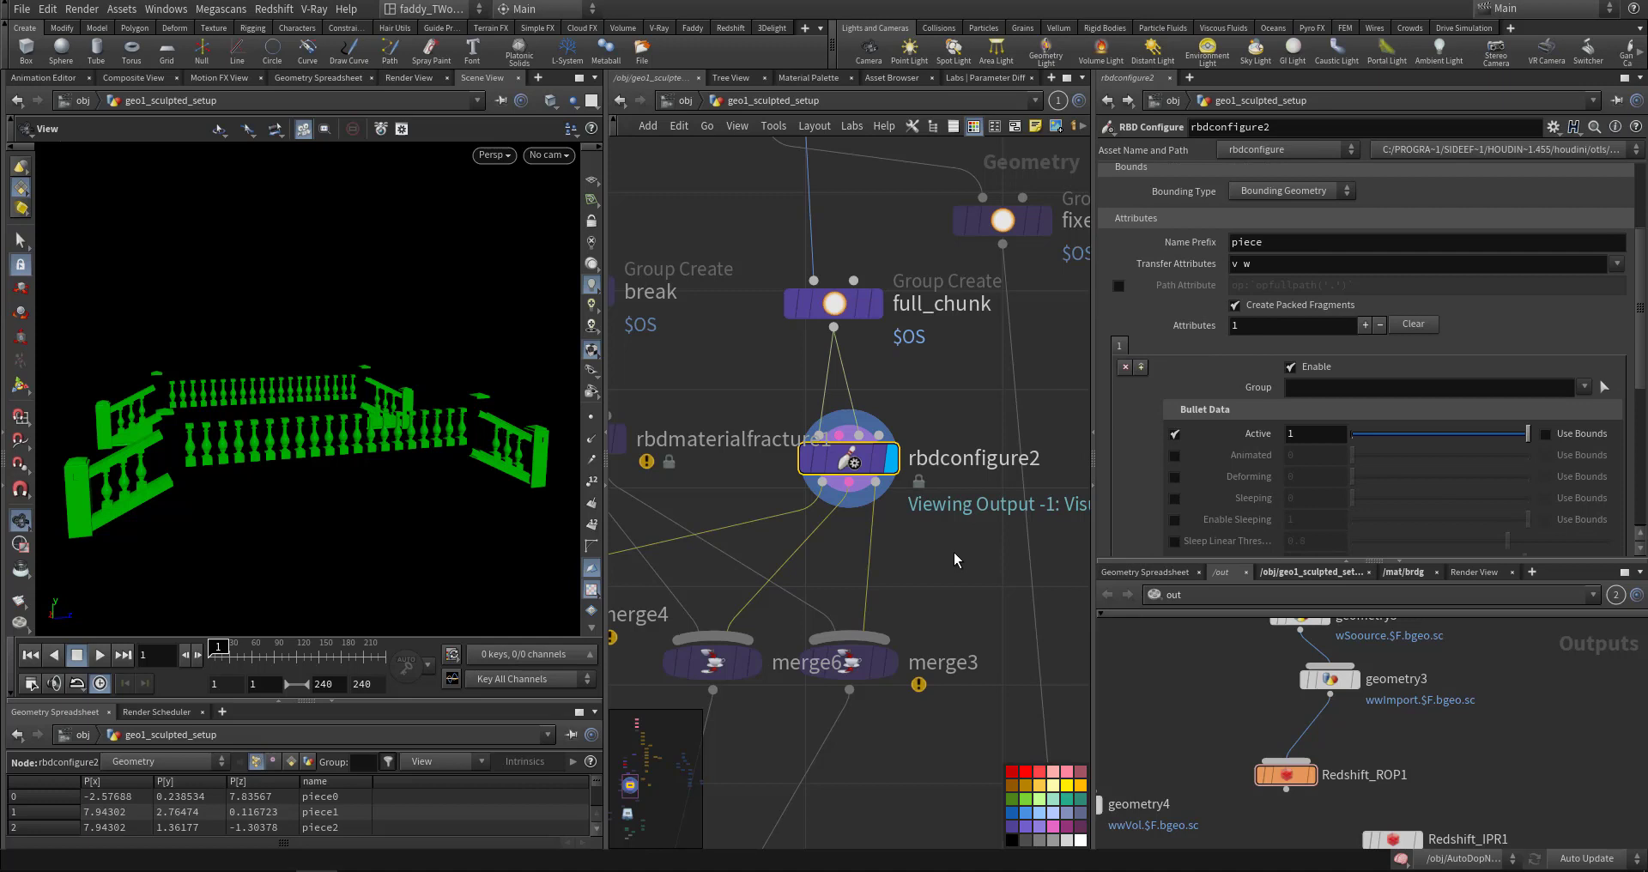
- Display the fixed group node and examine the side base pieces it holds
{"action": "middle_click_drag", "start_coordinate": [957, 560], "coordinate": [831, 637]}
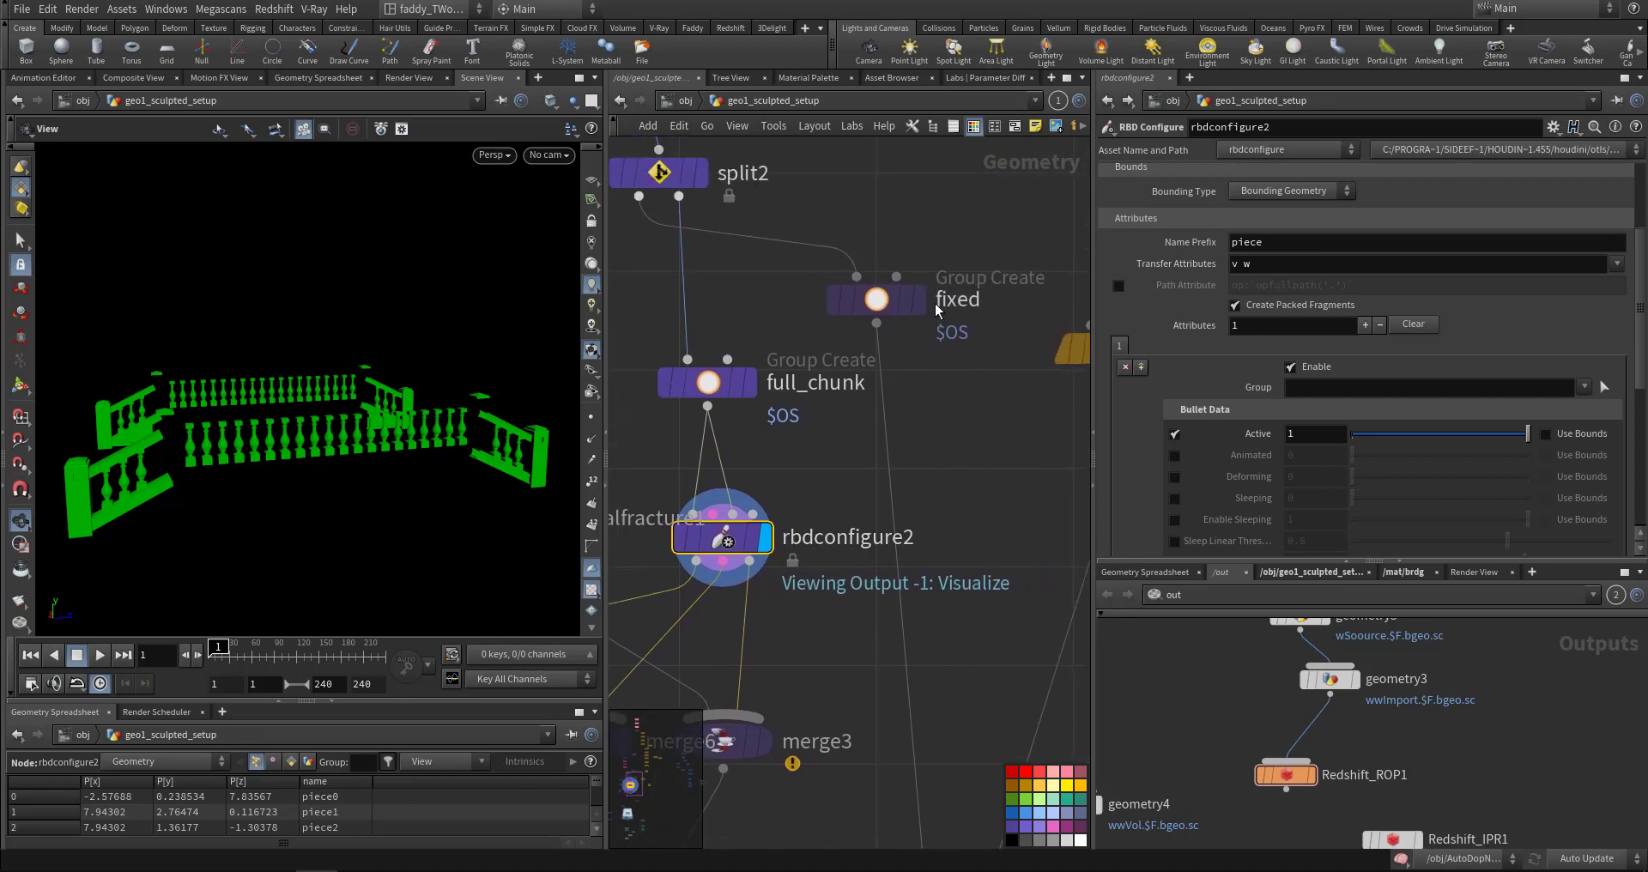
{"action": "left_click", "coordinate": [879, 303]}
{"action": "left_click_drag", "start_coordinate": [350, 445], "coordinate": [481, 481]}
- Add an RBD Pack node beside rbdmaterialfracture1 and wire the fracture's geometry, constraint and proxy outputs into it
{"action": "middle_click_drag", "start_coordinate": [774, 642], "coordinate": [804, 583]}
{"action": "left_click_drag", "start_coordinate": [726, 525], "coordinate": [723, 573]}
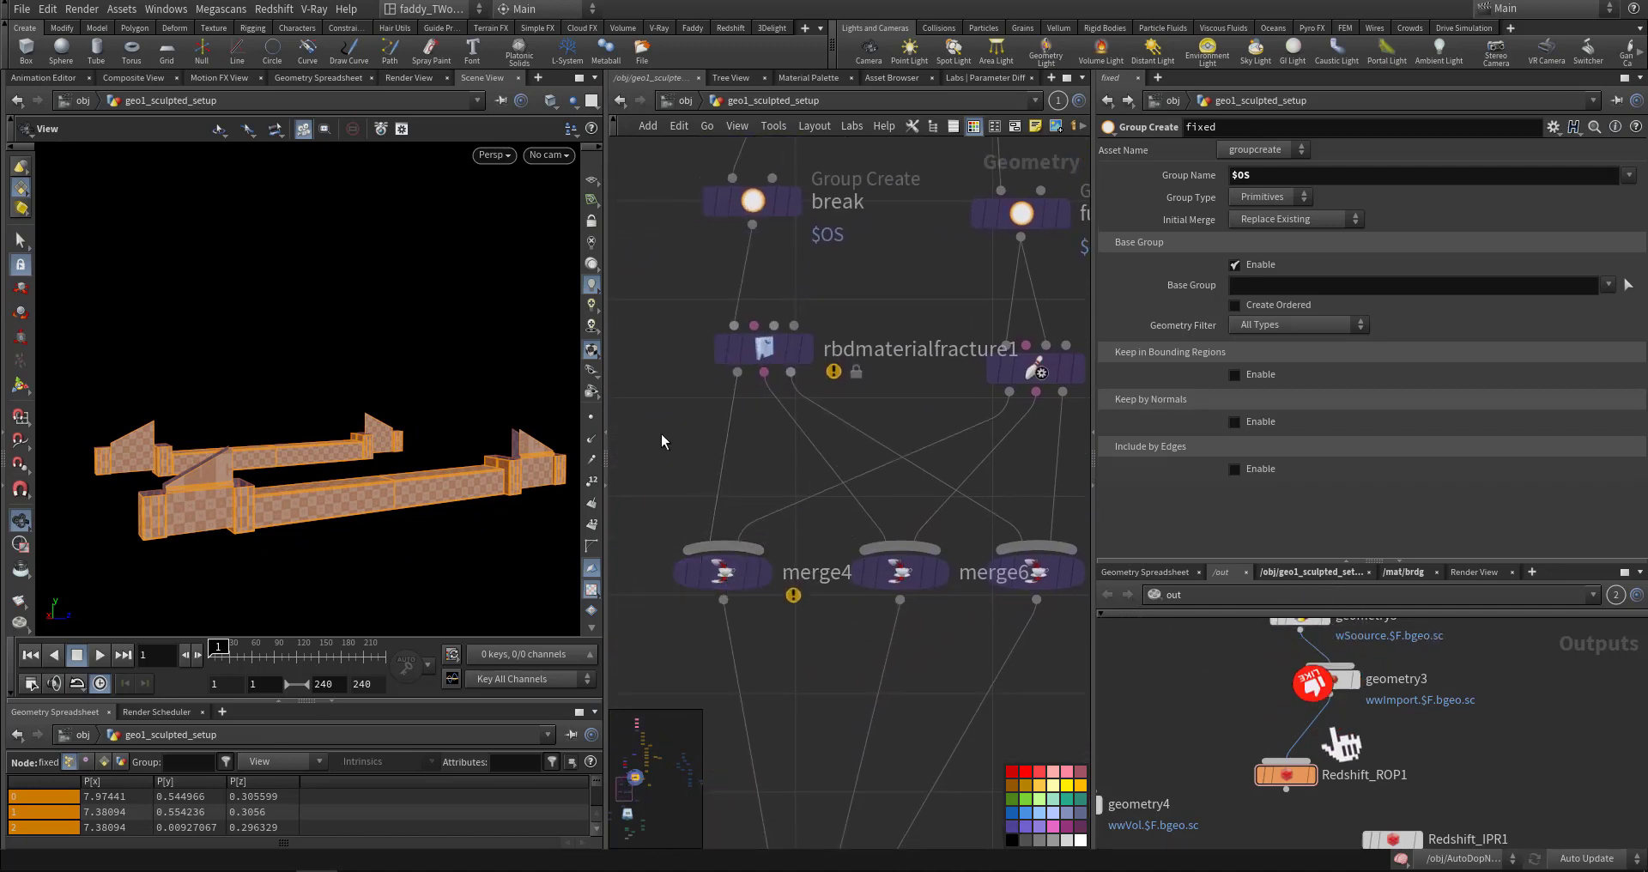
{"action": "key", "text": "Tab"}
{"action": "type", "text": "rbdp"}
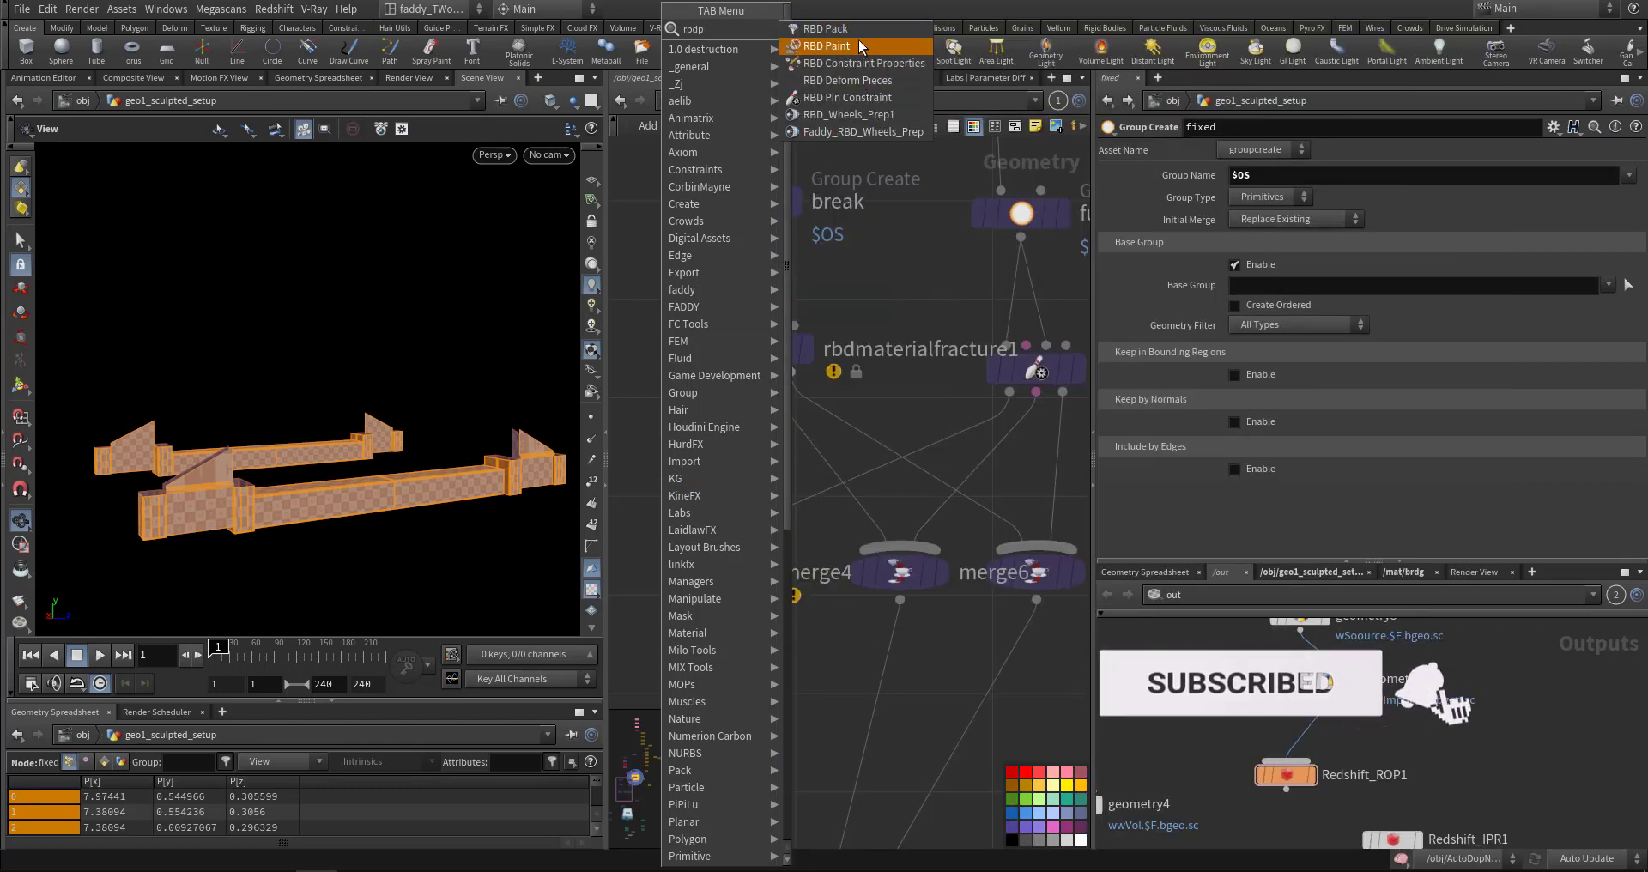
{"action": "left_click", "coordinate": [861, 48]}
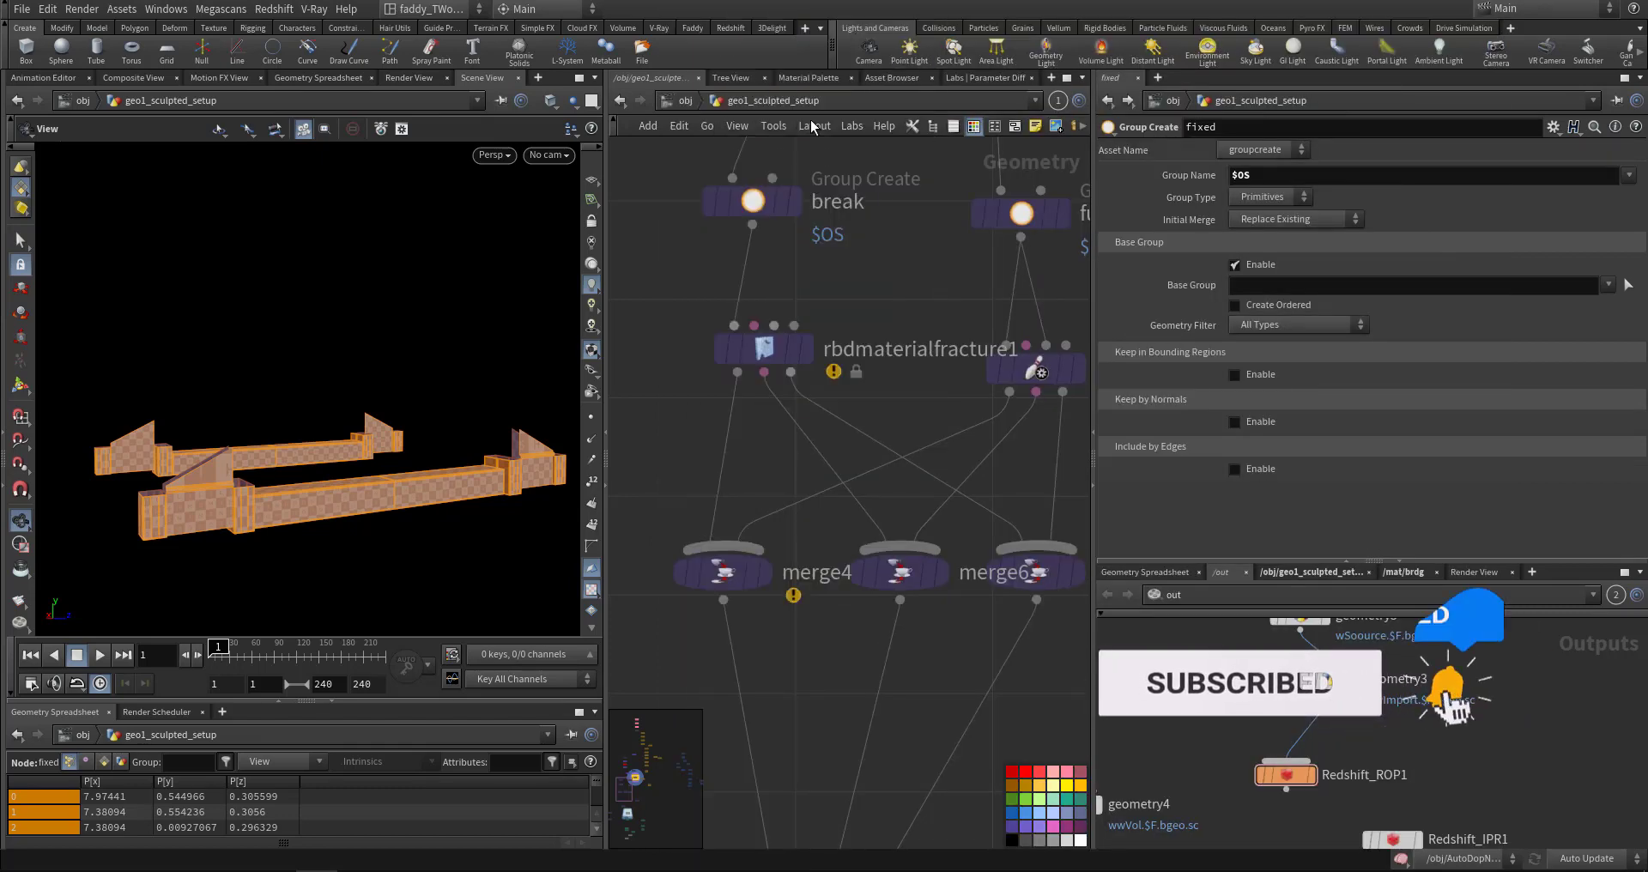
{"action": "left_click", "coordinate": [723, 452]}
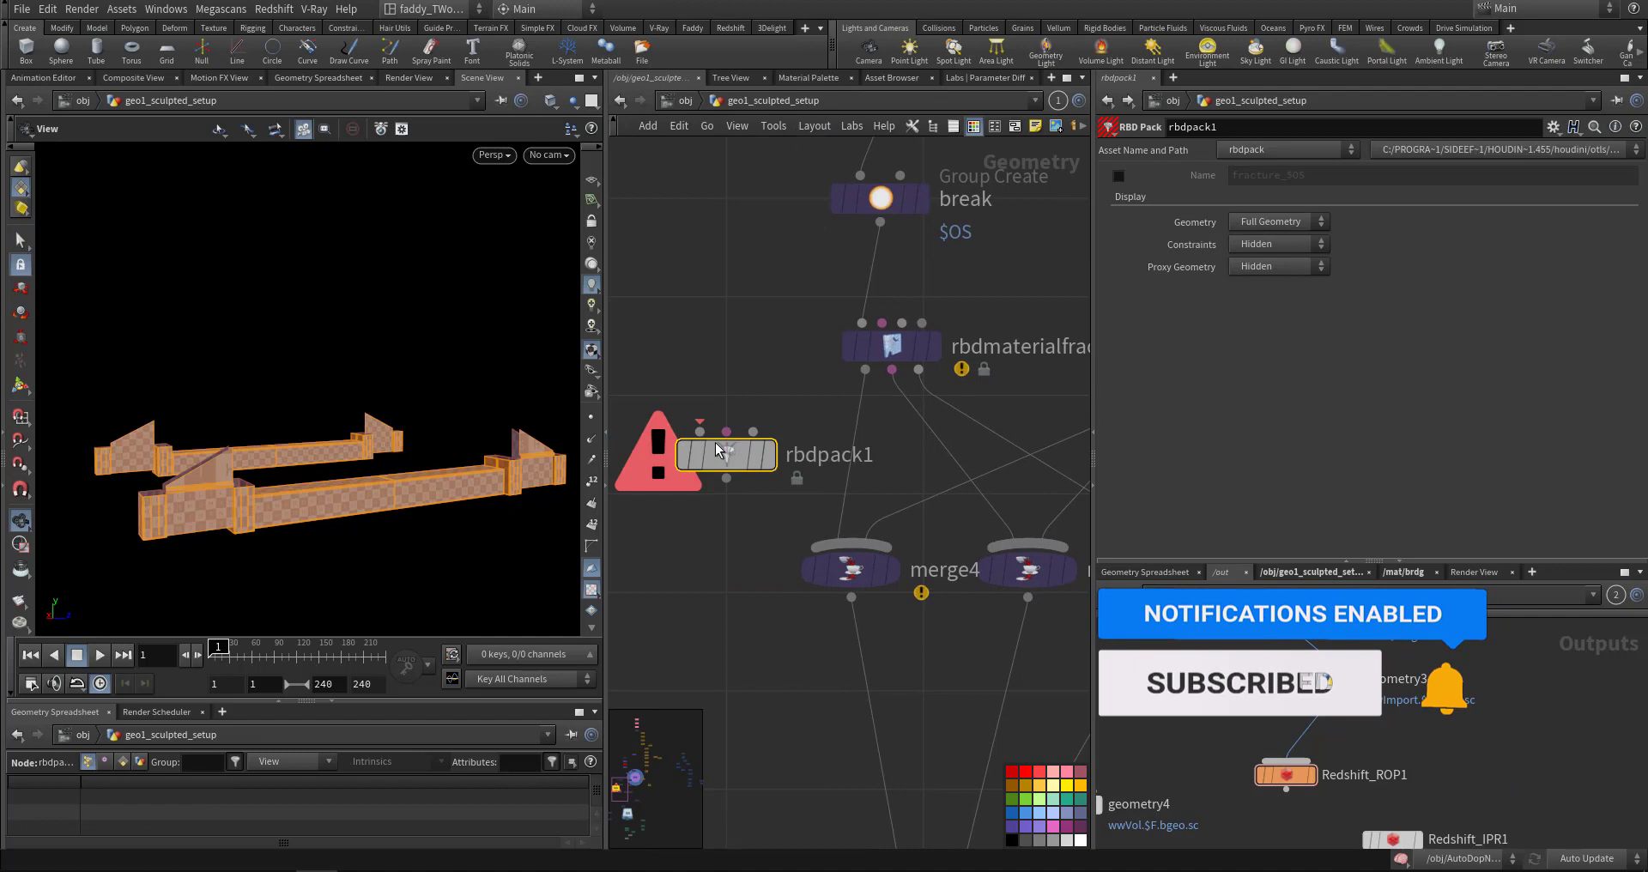
{"action": "left_click", "coordinate": [700, 431]}
{"action": "left_click", "coordinate": [865, 369]}
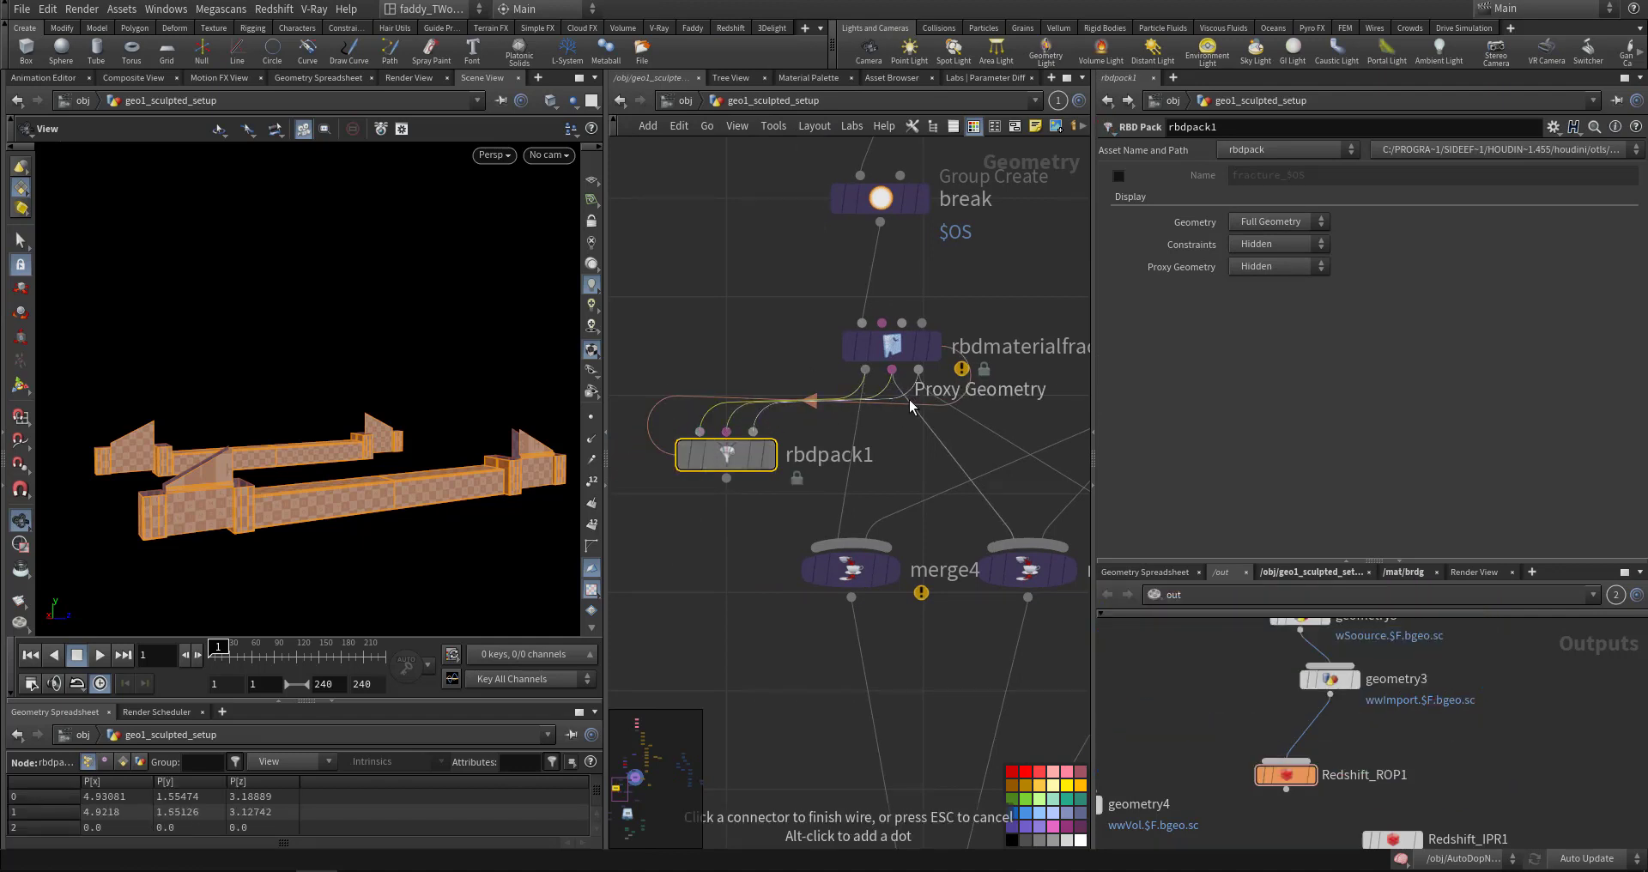
- Add an RBD Unpack node below rbdpack1 and connect the pack output to it
{"action": "middle_click_drag", "start_coordinate": [920, 512], "coordinate": [809, 503]}
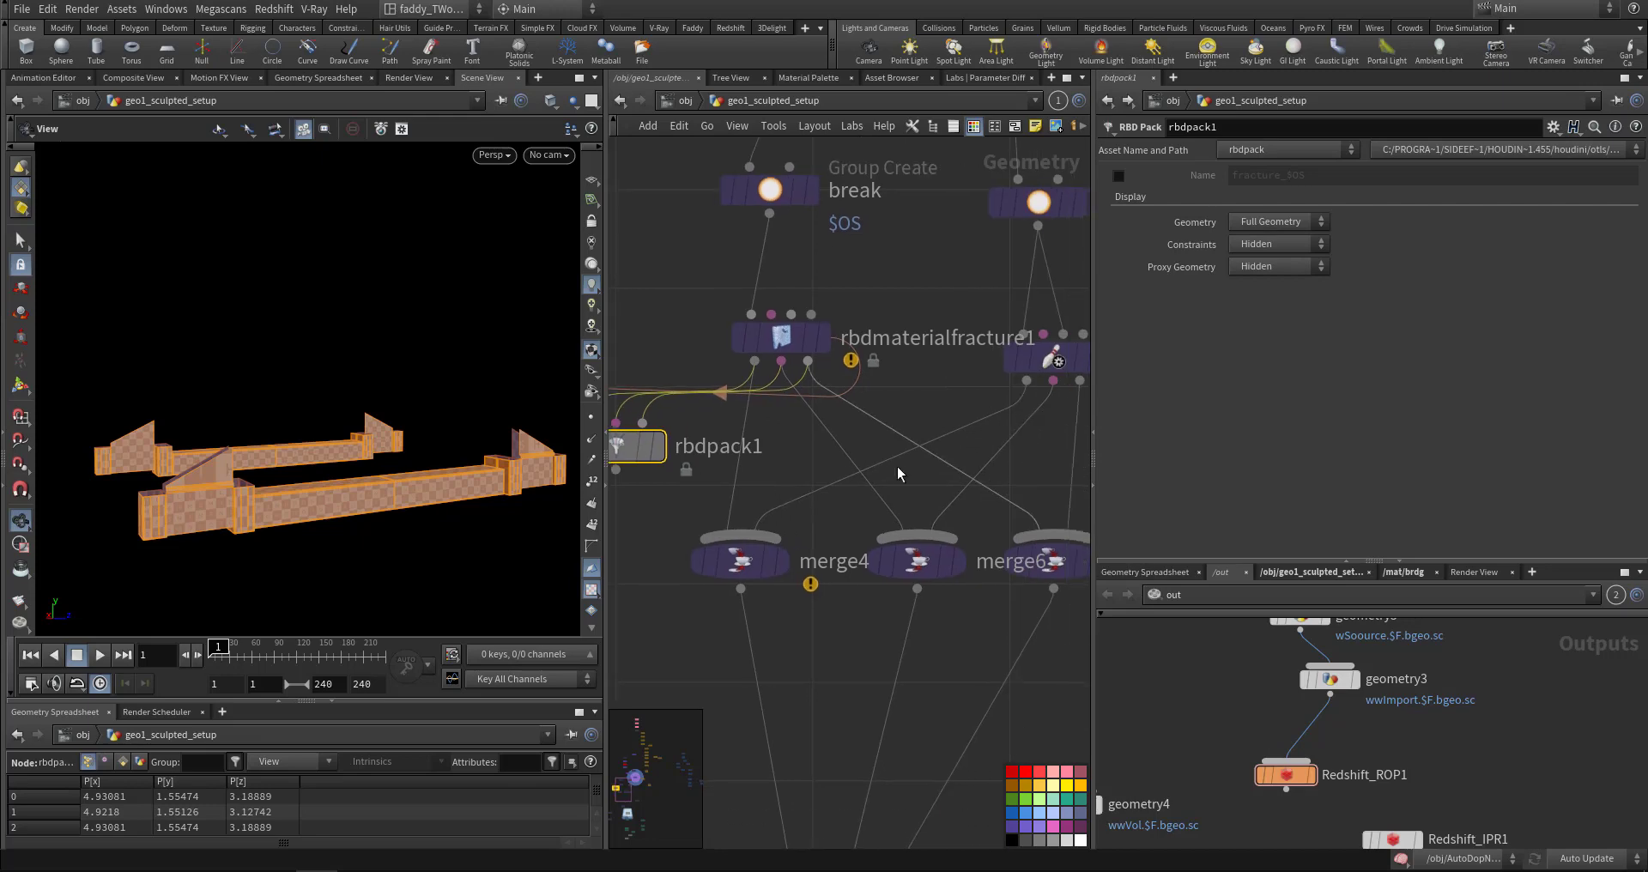
{"action": "key", "text": "Tab"}
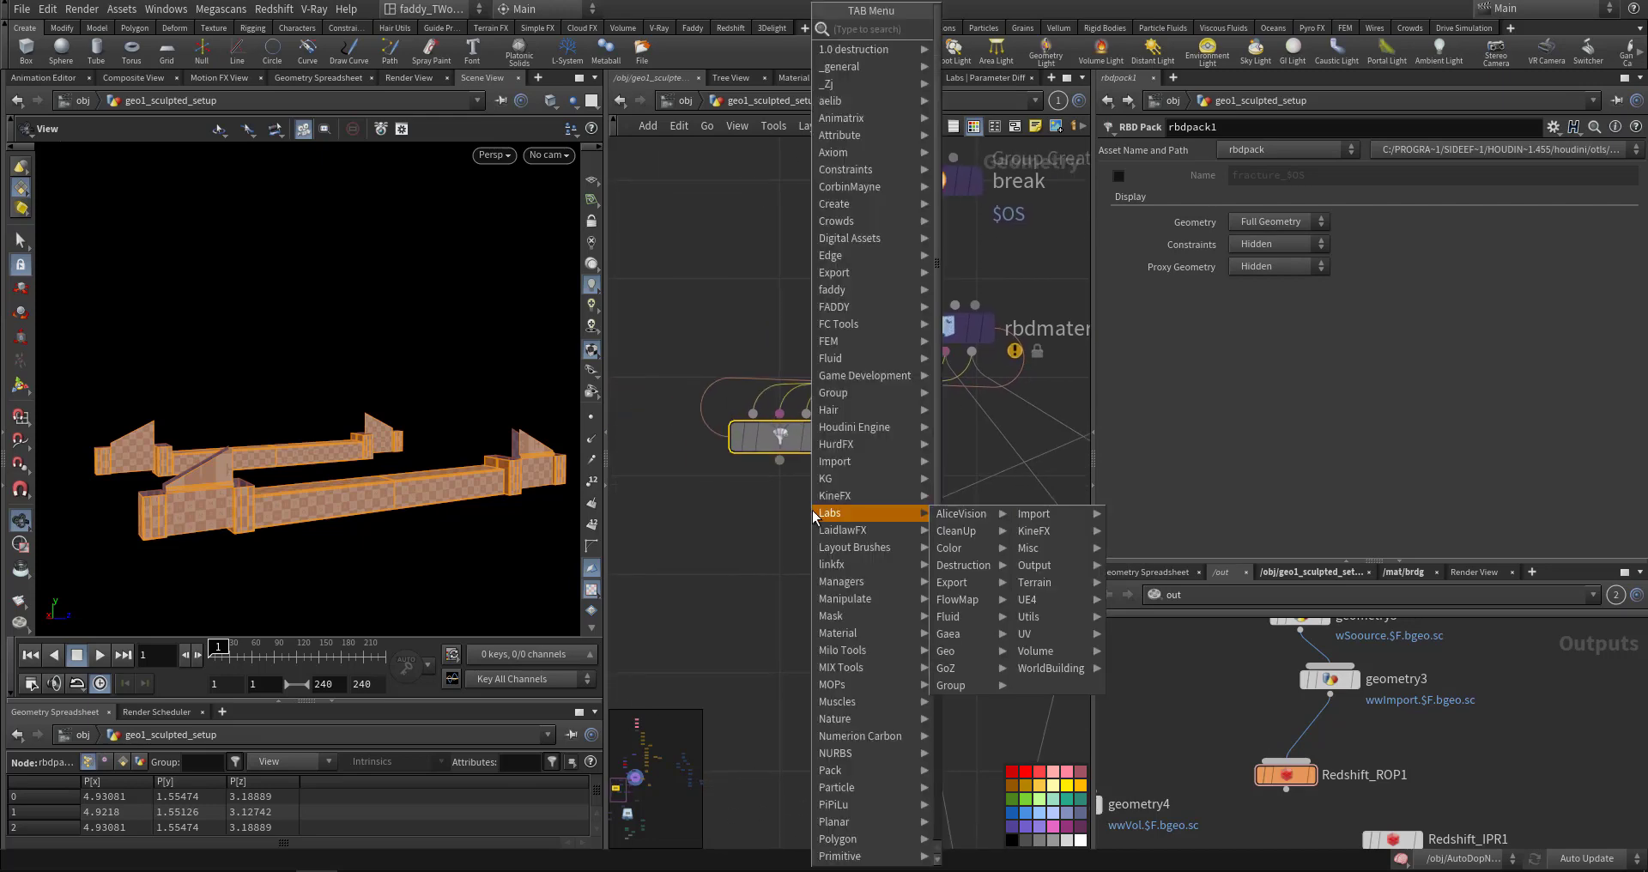
{"action": "type", "text": "rbdun"}
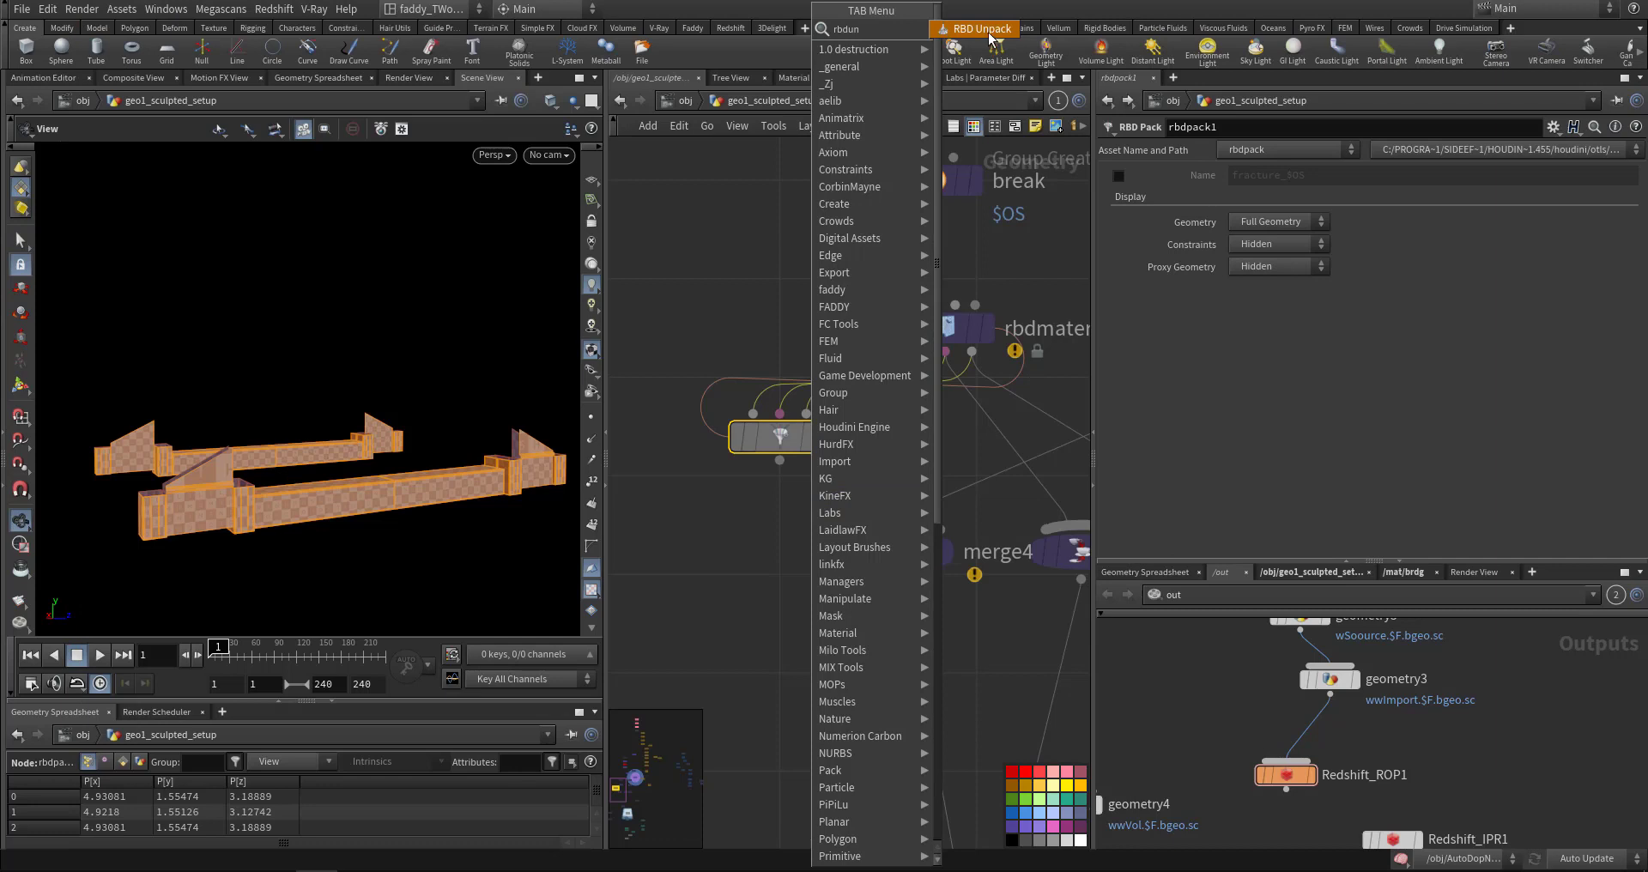
{"action": "left_click", "coordinate": [987, 33]}
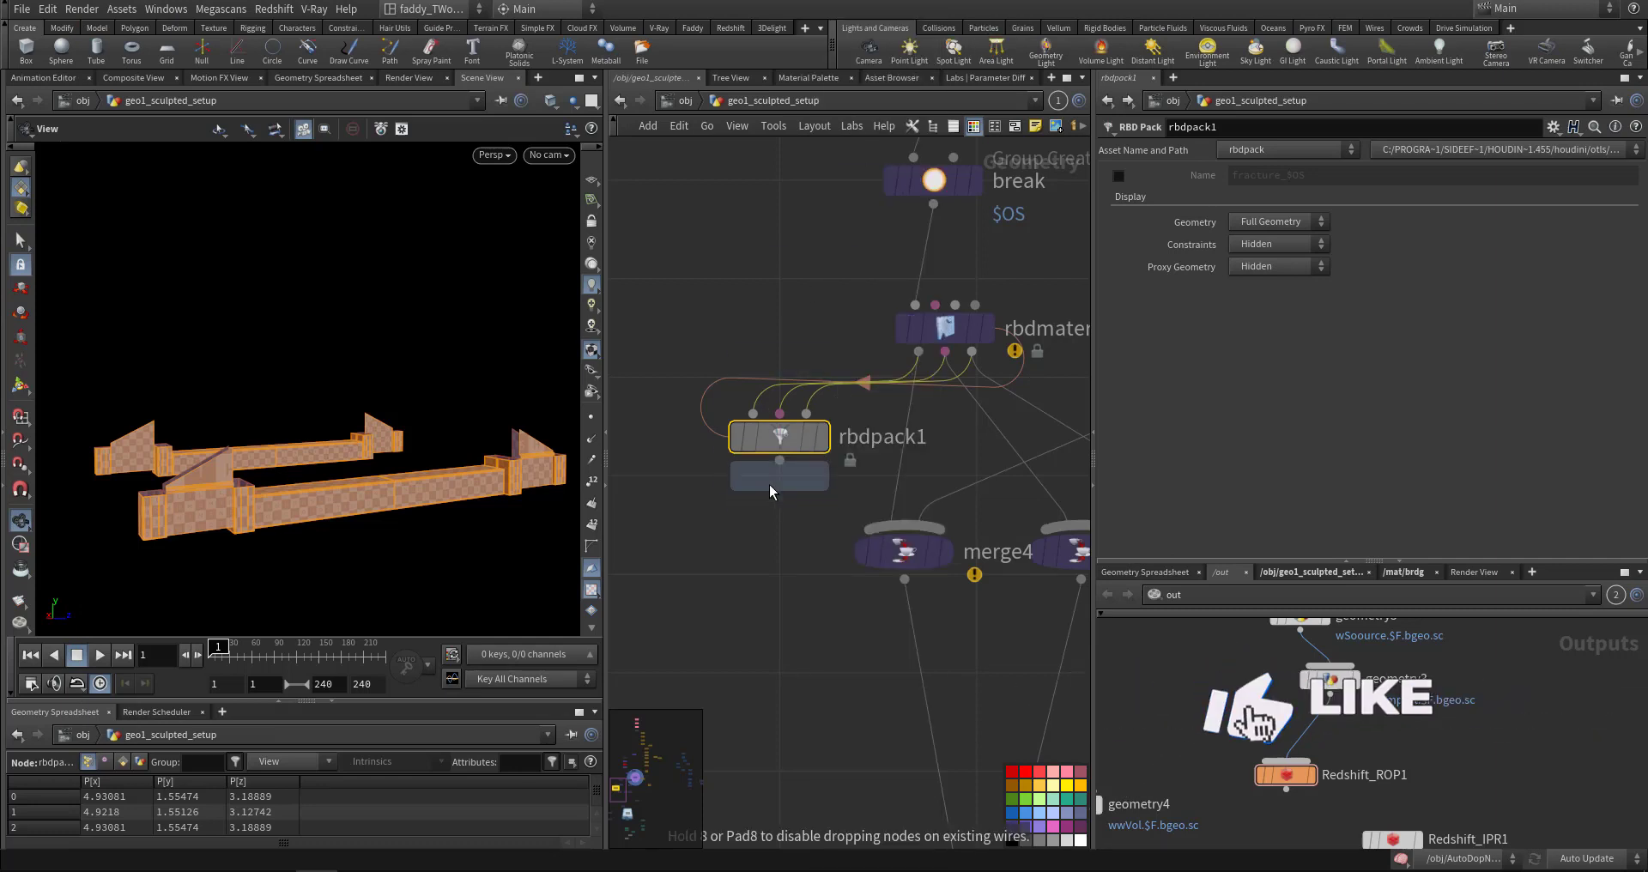
{"action": "left_click", "coordinate": [779, 534]}
{"action": "left_click_drag", "start_coordinate": [780, 460], "coordinate": [780, 508]}
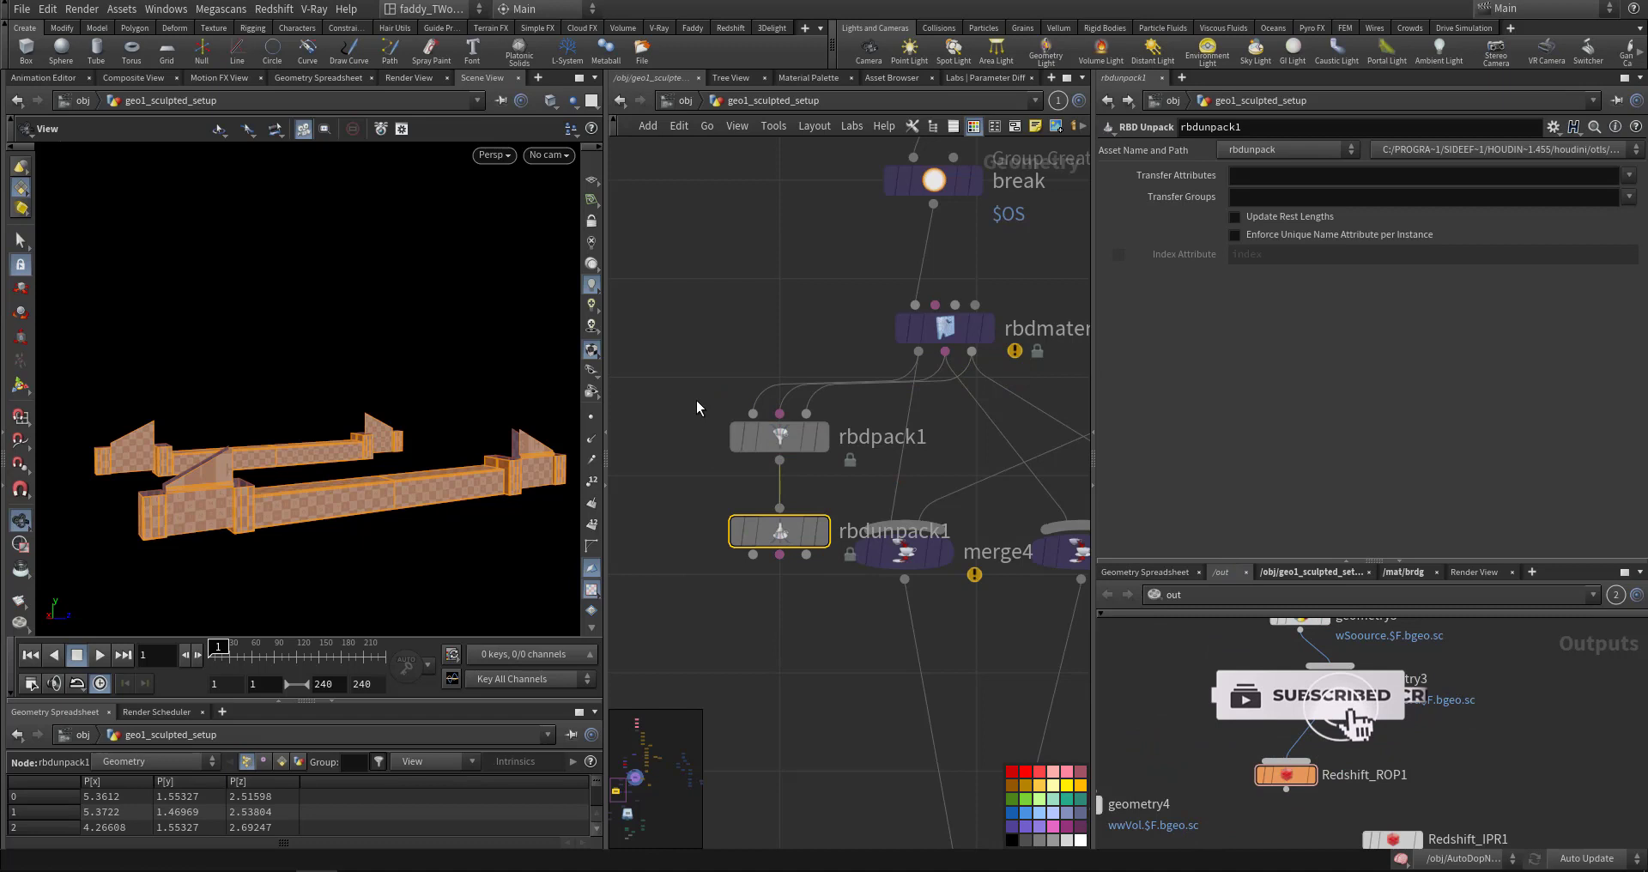
- Delete the rbdpack1 and rbdunpack1 nodes
{"action": "left_click_drag", "start_coordinate": [697, 400], "coordinate": [784, 568]}
{"action": "key", "text": "Delete"}
- Colour the merge6 node pink and check the input operators of merge6 and merge3
{"action": "middle_click_drag", "start_coordinate": [750, 540], "coordinate": [671, 549]}
{"action": "scroll", "coordinate": [687, 553], "scroll_direction": "down", "scroll_amount": 3}
{"action": "middle_click_drag", "start_coordinate": [844, 599], "coordinate": [790, 595]}
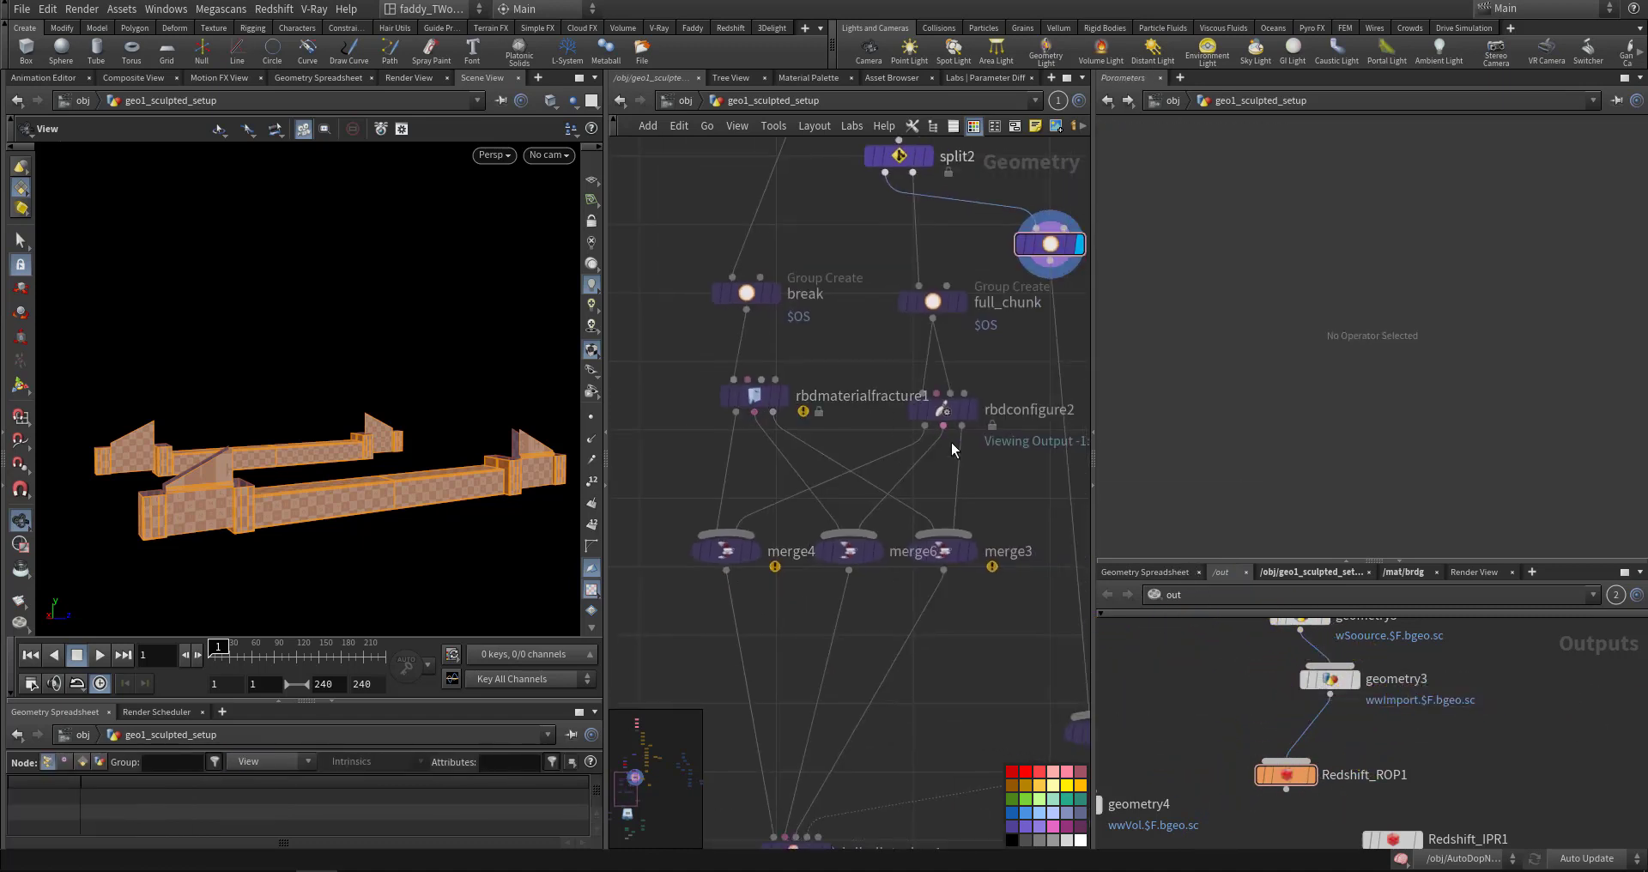
{"action": "middle_click_drag", "start_coordinate": [941, 674], "coordinate": [970, 626]}
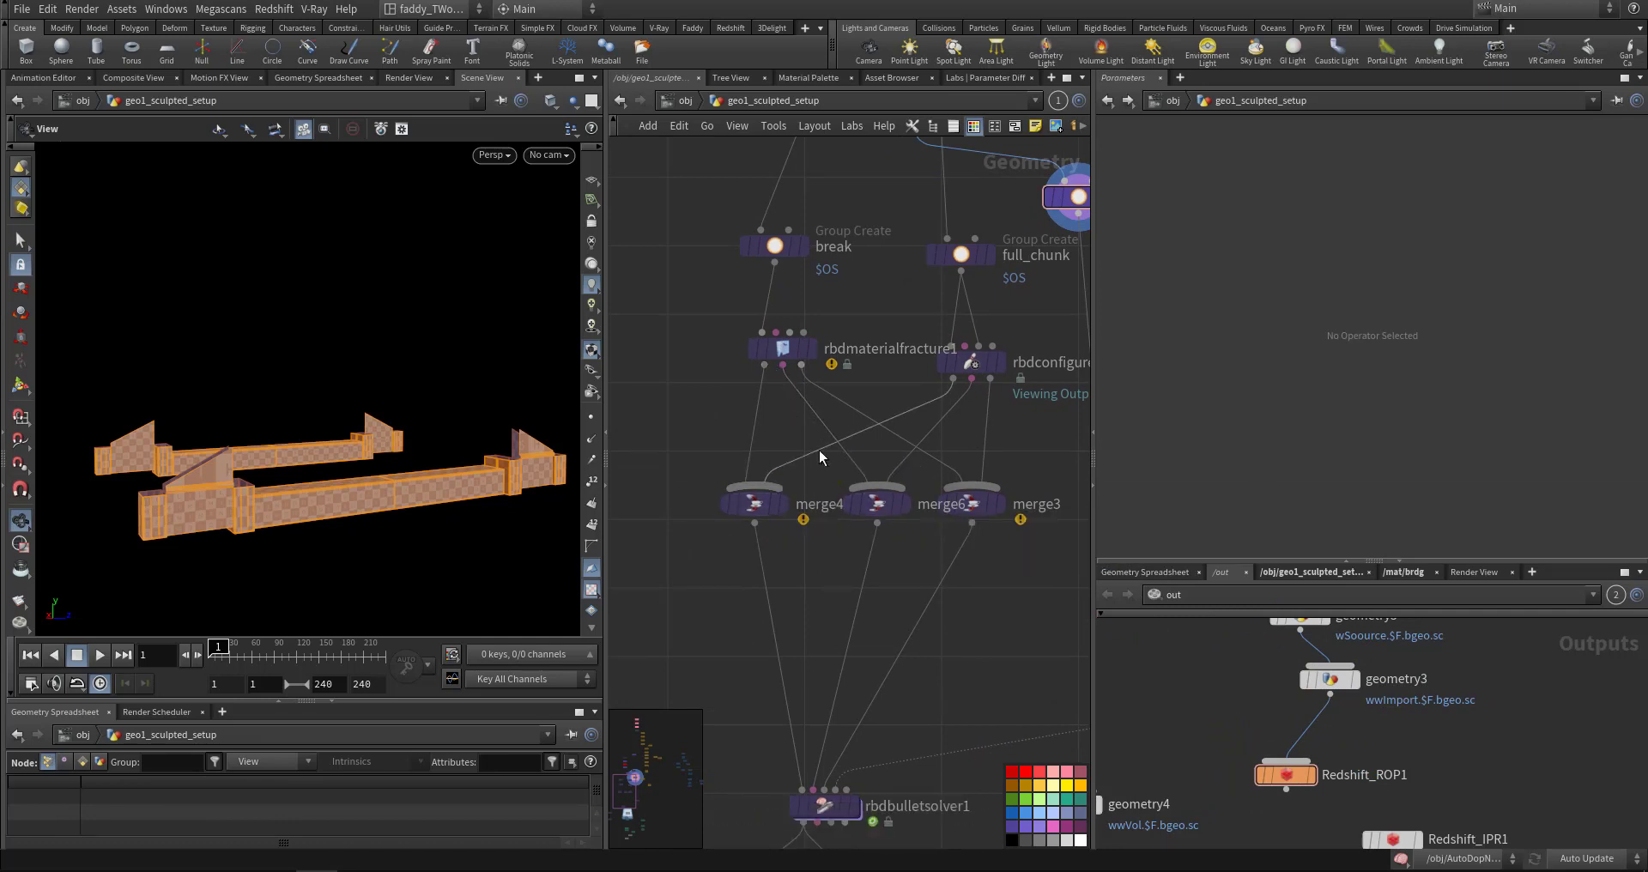
{"action": "mouse_move", "coordinate": [781, 372]}
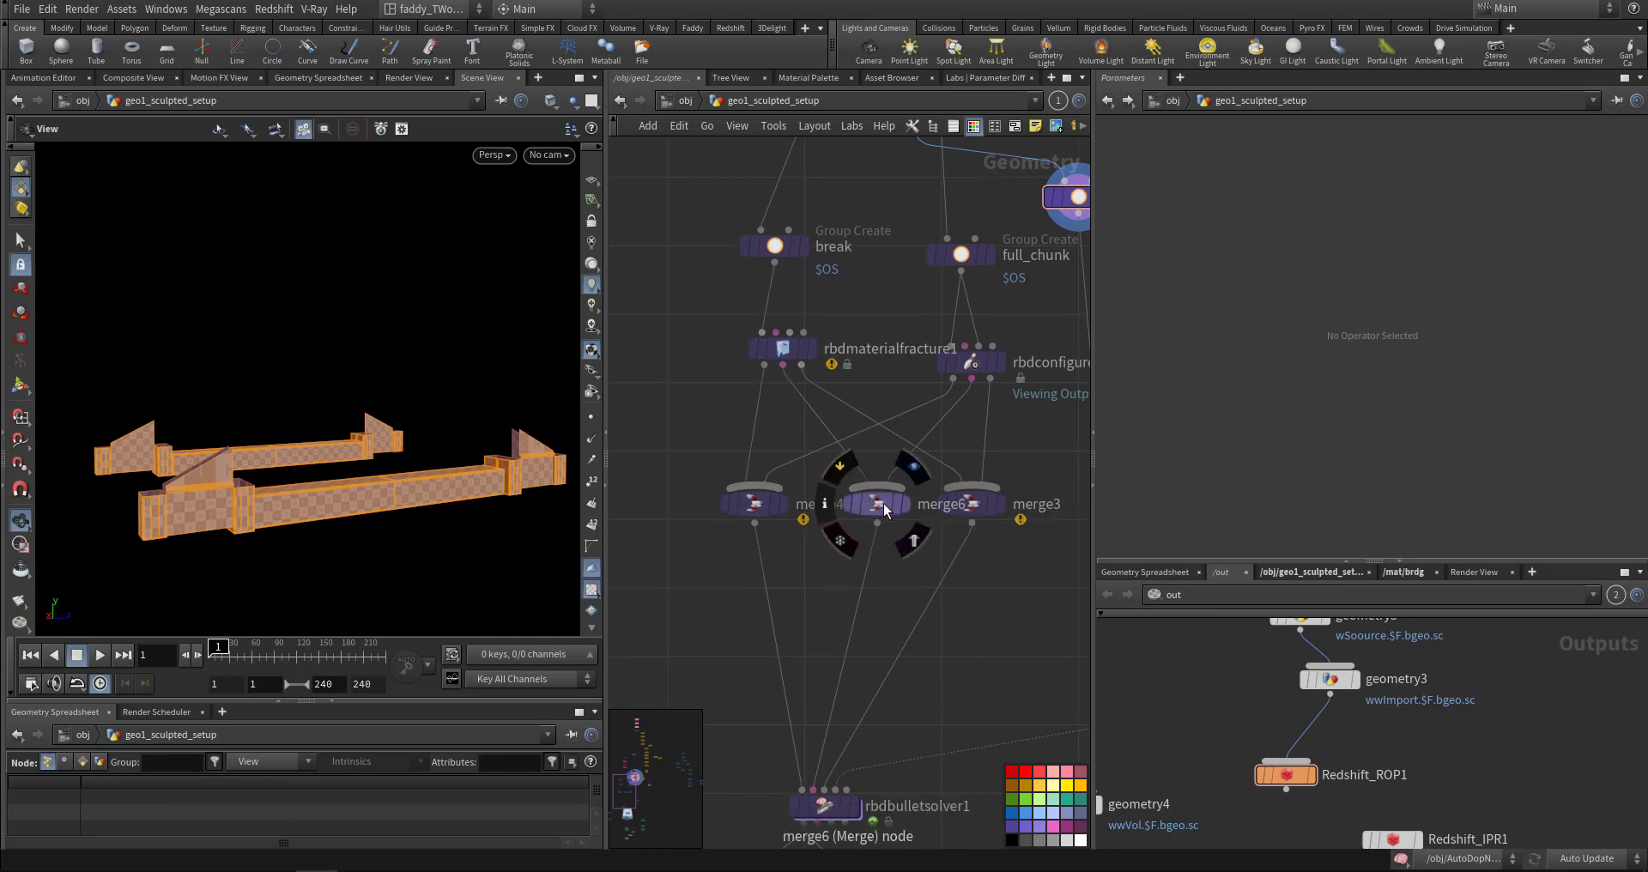
{"action": "left_click", "coordinate": [876, 504]}
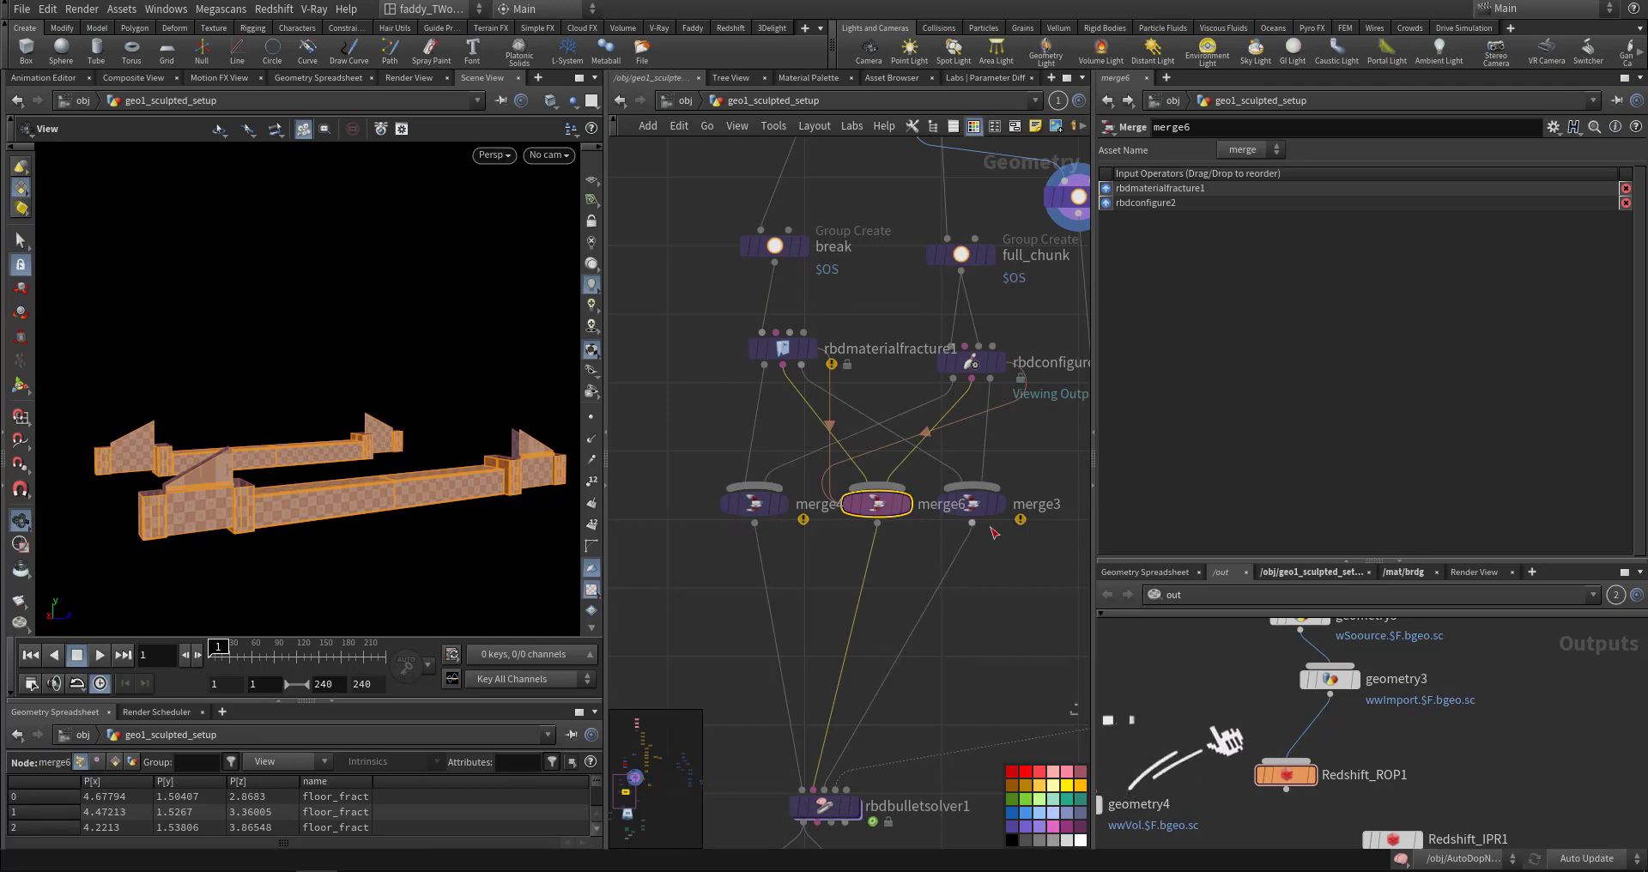
{"action": "left_click", "coordinate": [973, 502]}
{"action": "middle_click_drag", "start_coordinate": [981, 696], "coordinate": [977, 619]}
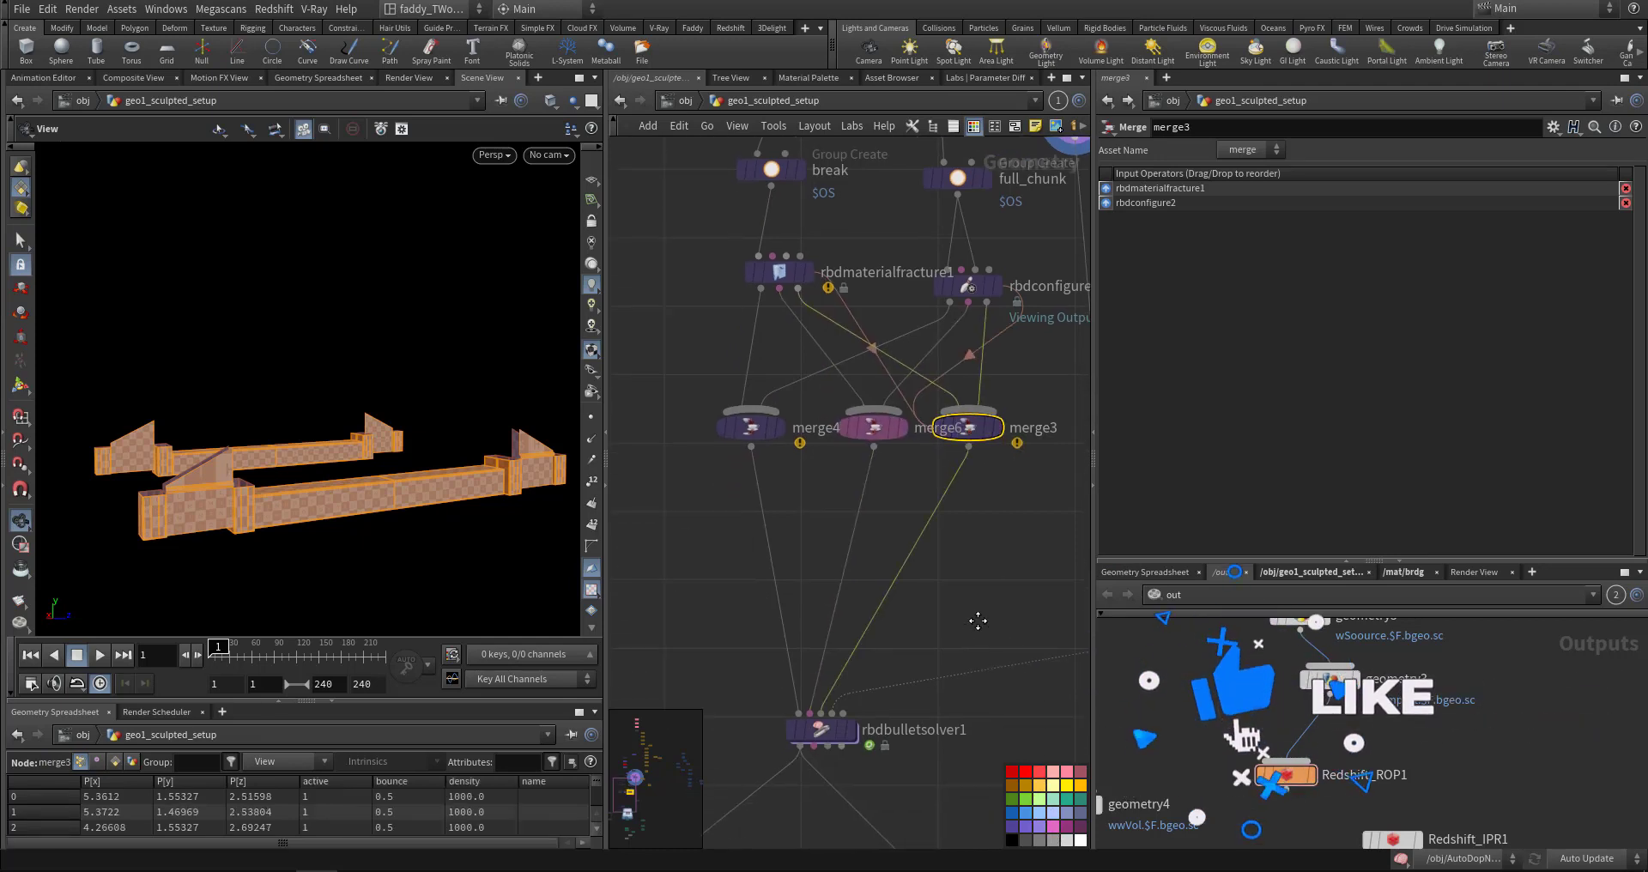
- Display the rbdbulletsolver1 node and examine the combined fractured bridge that feeds the simulation
{"action": "middle_click_drag", "start_coordinate": [888, 645], "coordinate": [839, 502]}
{"action": "mouse_move", "coordinate": [764, 584]}
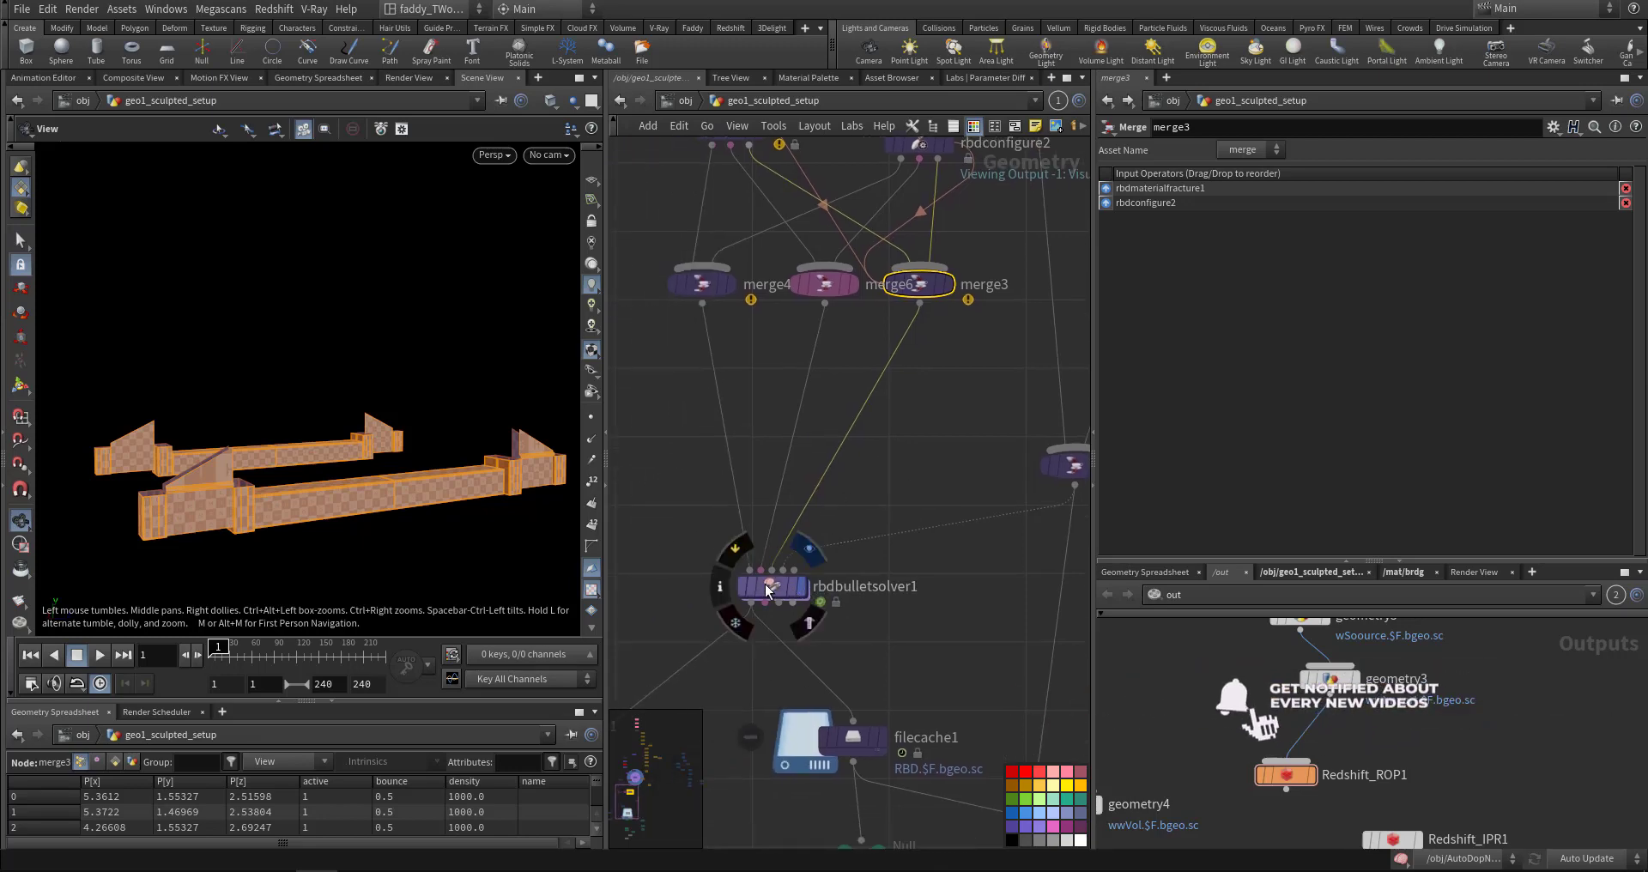
{"action": "left_click", "coordinate": [809, 547]}
{"action": "left_click", "coordinate": [770, 586]}
{"action": "mouse_move", "coordinate": [384, 465]}
{"action": "left_mouse_down"}
{"action": "mouse_move", "coordinate": [449, 463]}
{"action": "mouse_move", "coordinate": [418, 483]}
{"action": "mouse_move", "coordinate": [300, 480]}
{"action": "mouse_move", "coordinate": [406, 477]}
{"action": "left_mouse_up"}
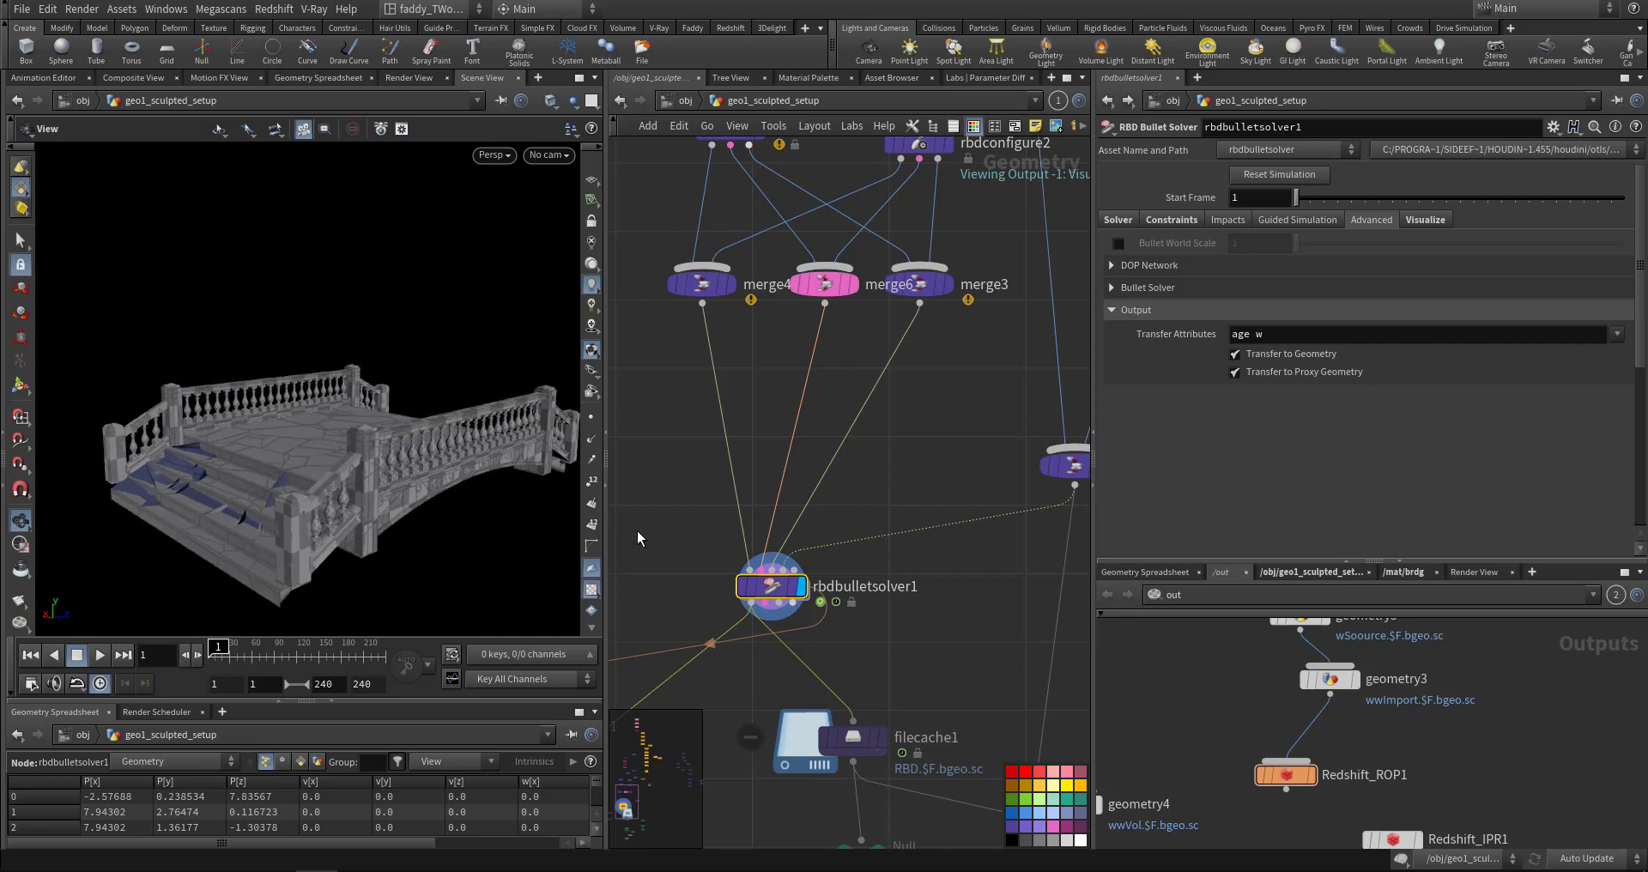
- Display the merge5 node and examine the collision geometry that combines the fixed and POOL inputs
{"action": "middle_click_drag", "start_coordinate": [934, 626], "coordinate": [802, 677]}
{"action": "middle_click_drag", "start_coordinate": [822, 534], "coordinate": [789, 615]}
{"action": "left_click", "coordinate": [943, 602]}
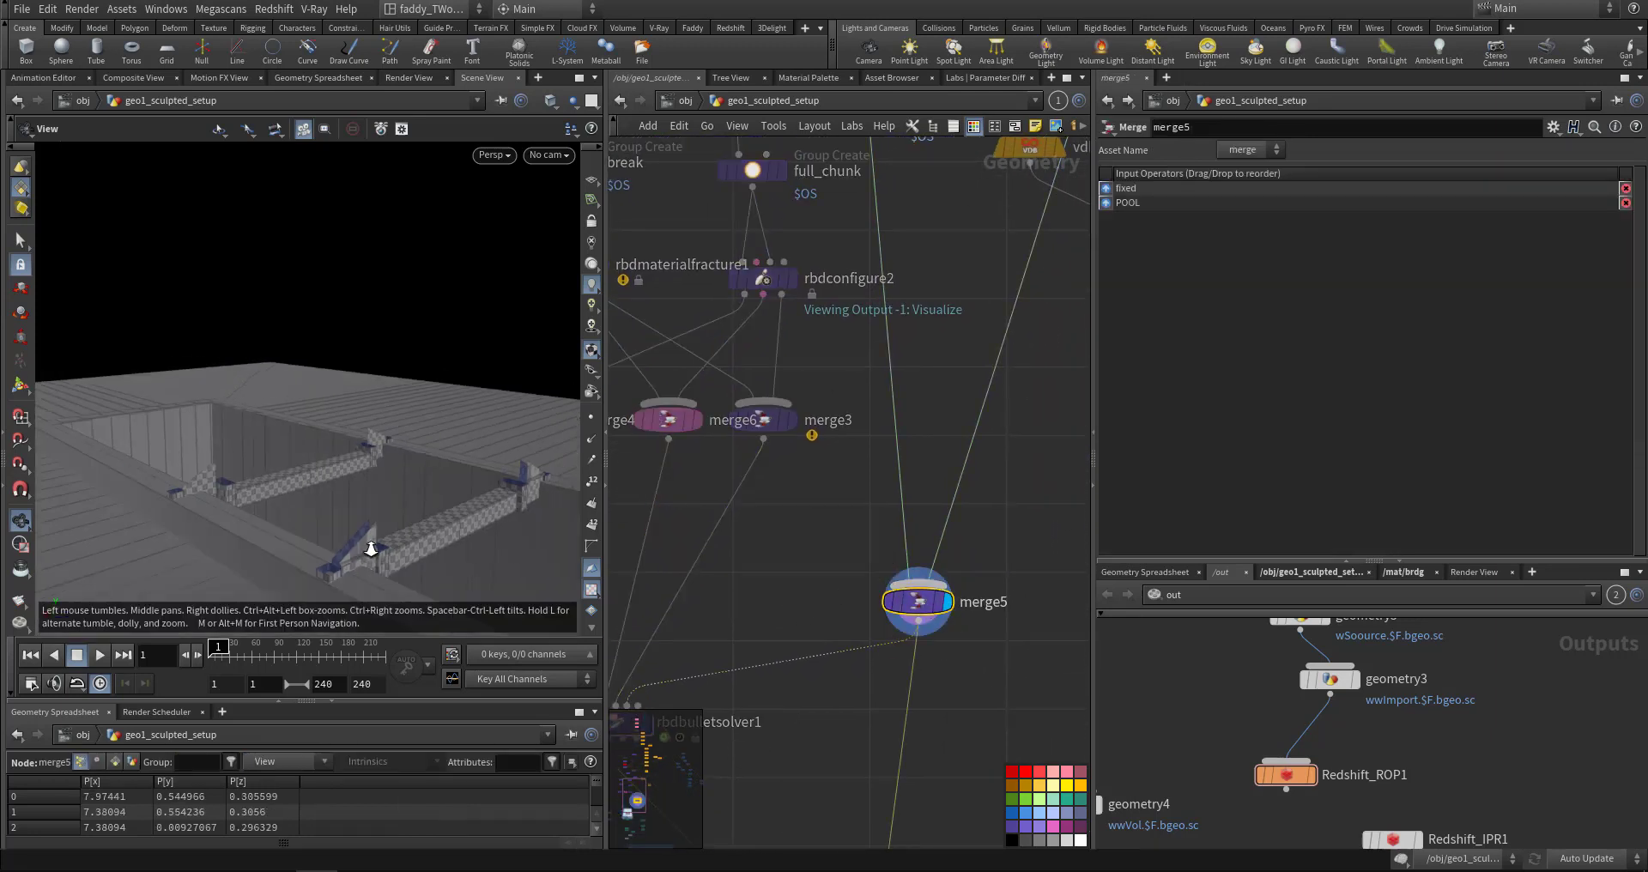
{"action": "right_click_drag", "start_coordinate": [371, 550], "coordinate": [367, 523]}
{"action": "middle_click_drag", "start_coordinate": [368, 524], "coordinate": [202, 408]}
- Display the fixed group node and inspect the bridge parts it contains
{"action": "middle_click_drag", "start_coordinate": [793, 538], "coordinate": [761, 754]}
{"action": "middle_click_drag", "start_coordinate": [911, 611], "coordinate": [860, 772]}
{"action": "left_click", "coordinate": [815, 494]}
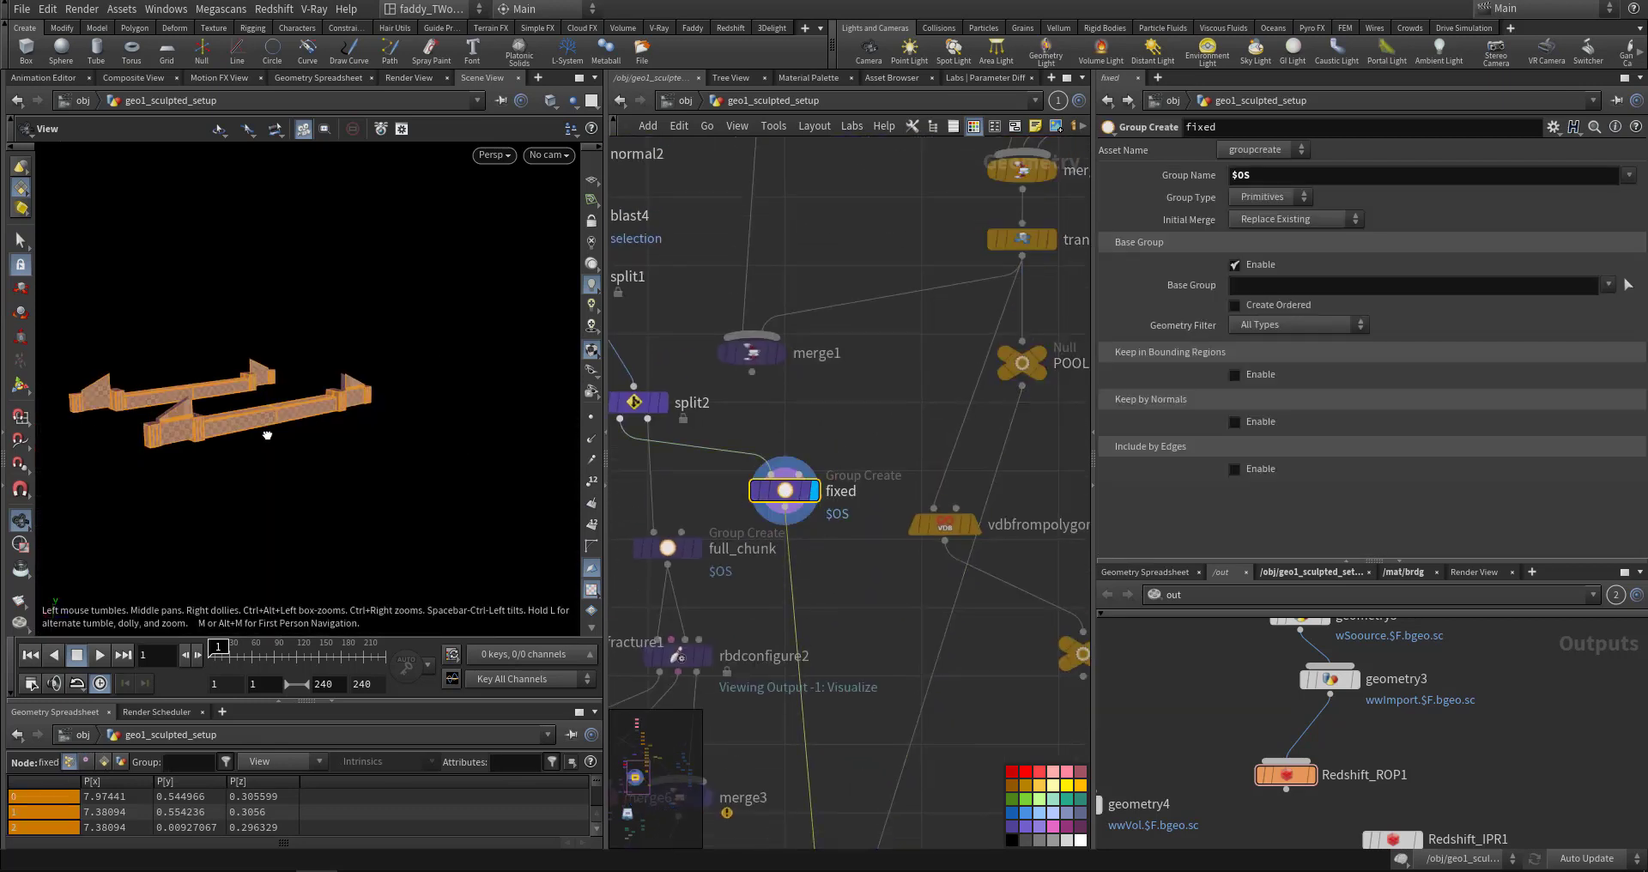
{"action": "left_click_drag", "start_coordinate": [264, 432], "coordinate": [277, 441]}
{"action": "middle_click_drag", "start_coordinate": [854, 592], "coordinate": [762, 687]}
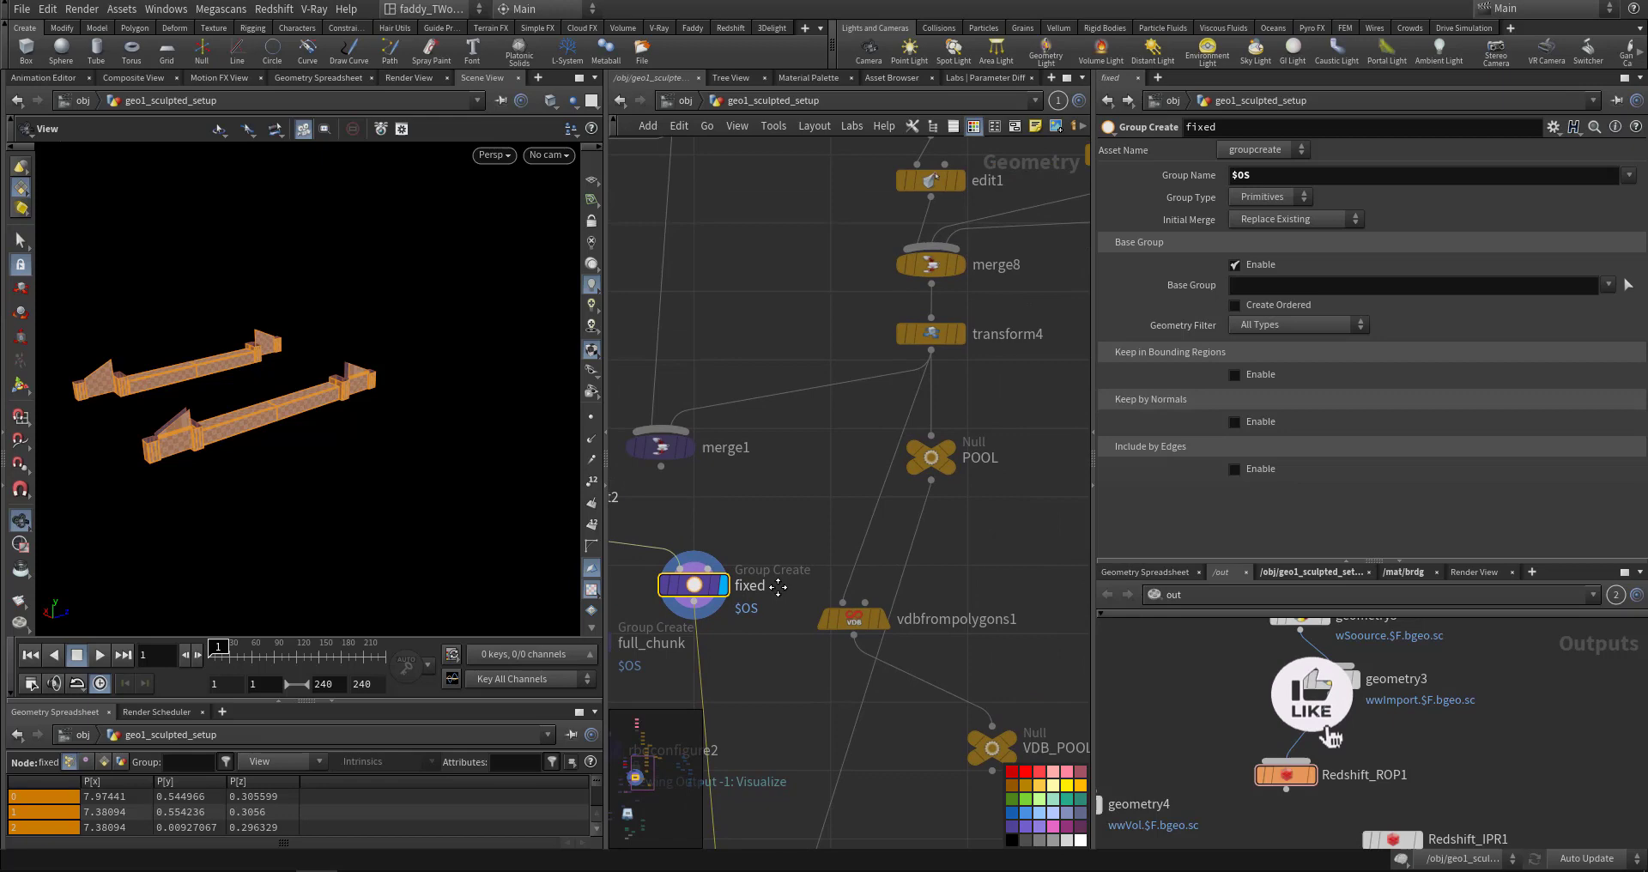
- Display the blast1 node and inspect the ground slab isolated from primitives 4-5
{"action": "middle_click_drag", "start_coordinate": [776, 589], "coordinate": [763, 752]}
{"action": "middle_click_drag", "start_coordinate": [735, 497], "coordinate": [786, 744]}
{"action": "middle_click_drag", "start_coordinate": [807, 515], "coordinate": [843, 815]}
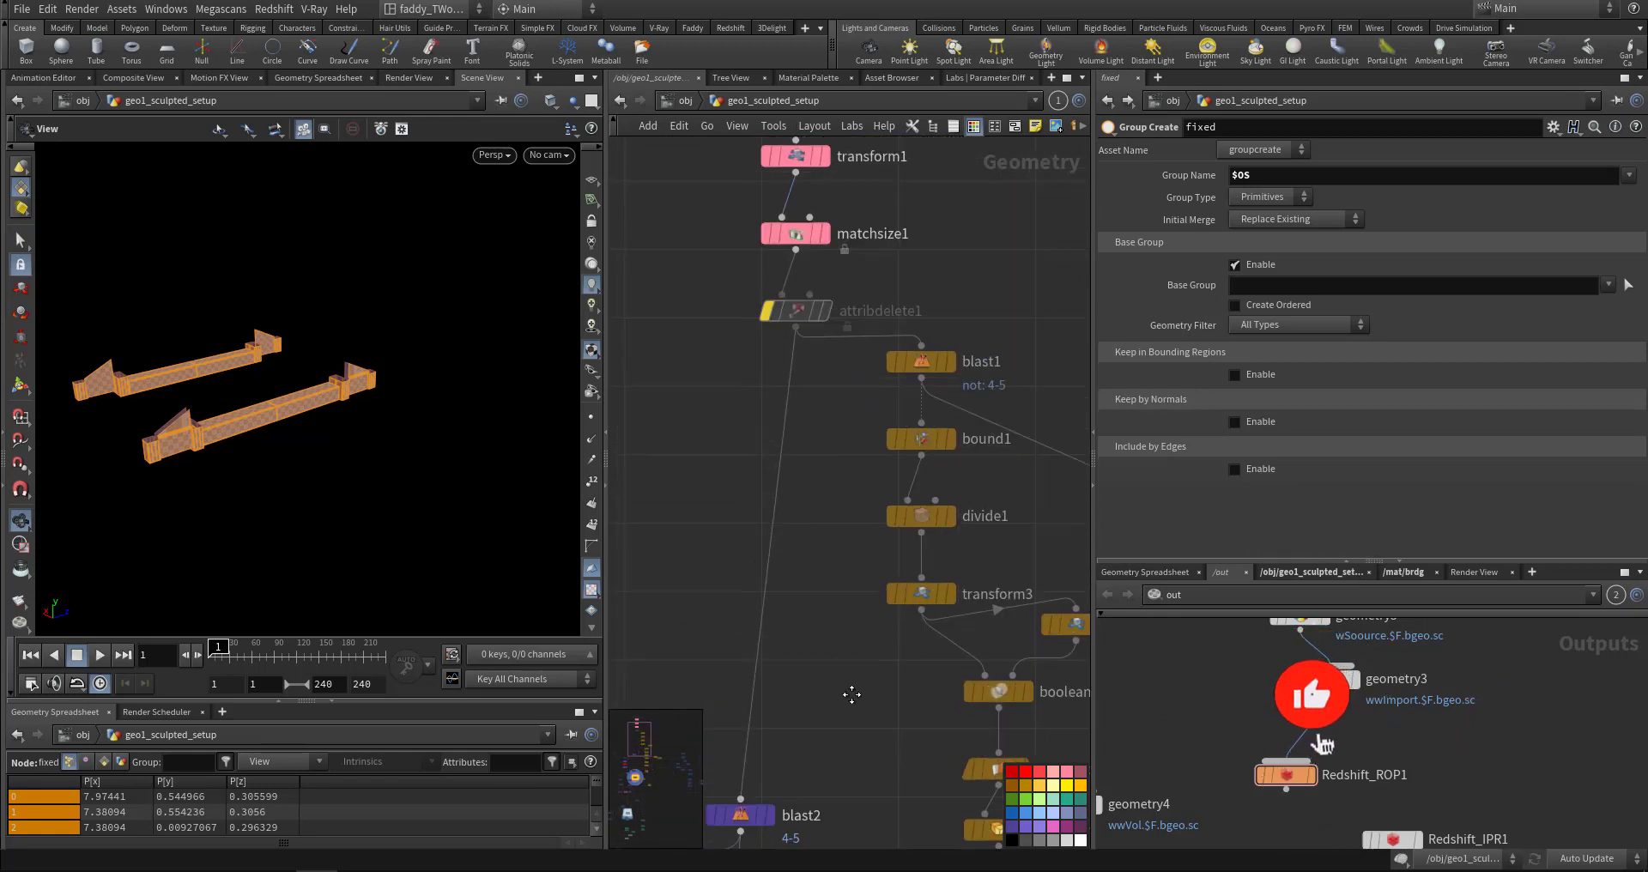
{"action": "left_click", "coordinate": [950, 364]}
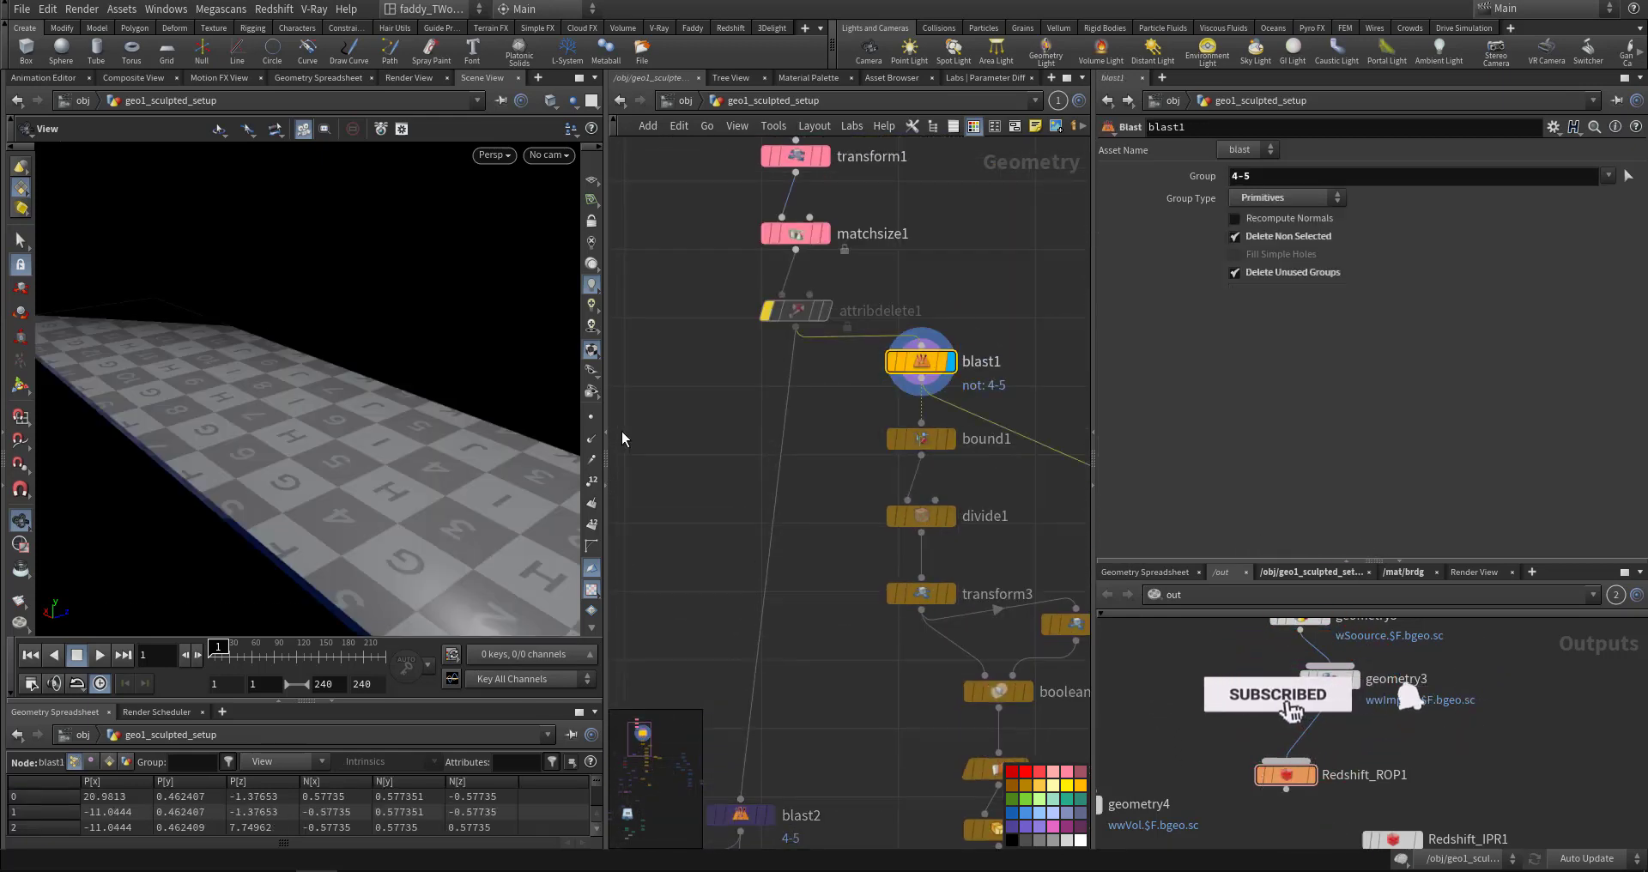
{"action": "right_click_drag", "start_coordinate": [296, 459], "coordinate": [182, 562]}
{"action": "mouse_move", "coordinate": [309, 520]}
{"action": "left_mouse_down"}
{"action": "mouse_move", "coordinate": [325, 525]}
{"action": "mouse_move", "coordinate": [283, 488]}
{"action": "mouse_move", "coordinate": [291, 512]}
{"action": "left_mouse_up"}
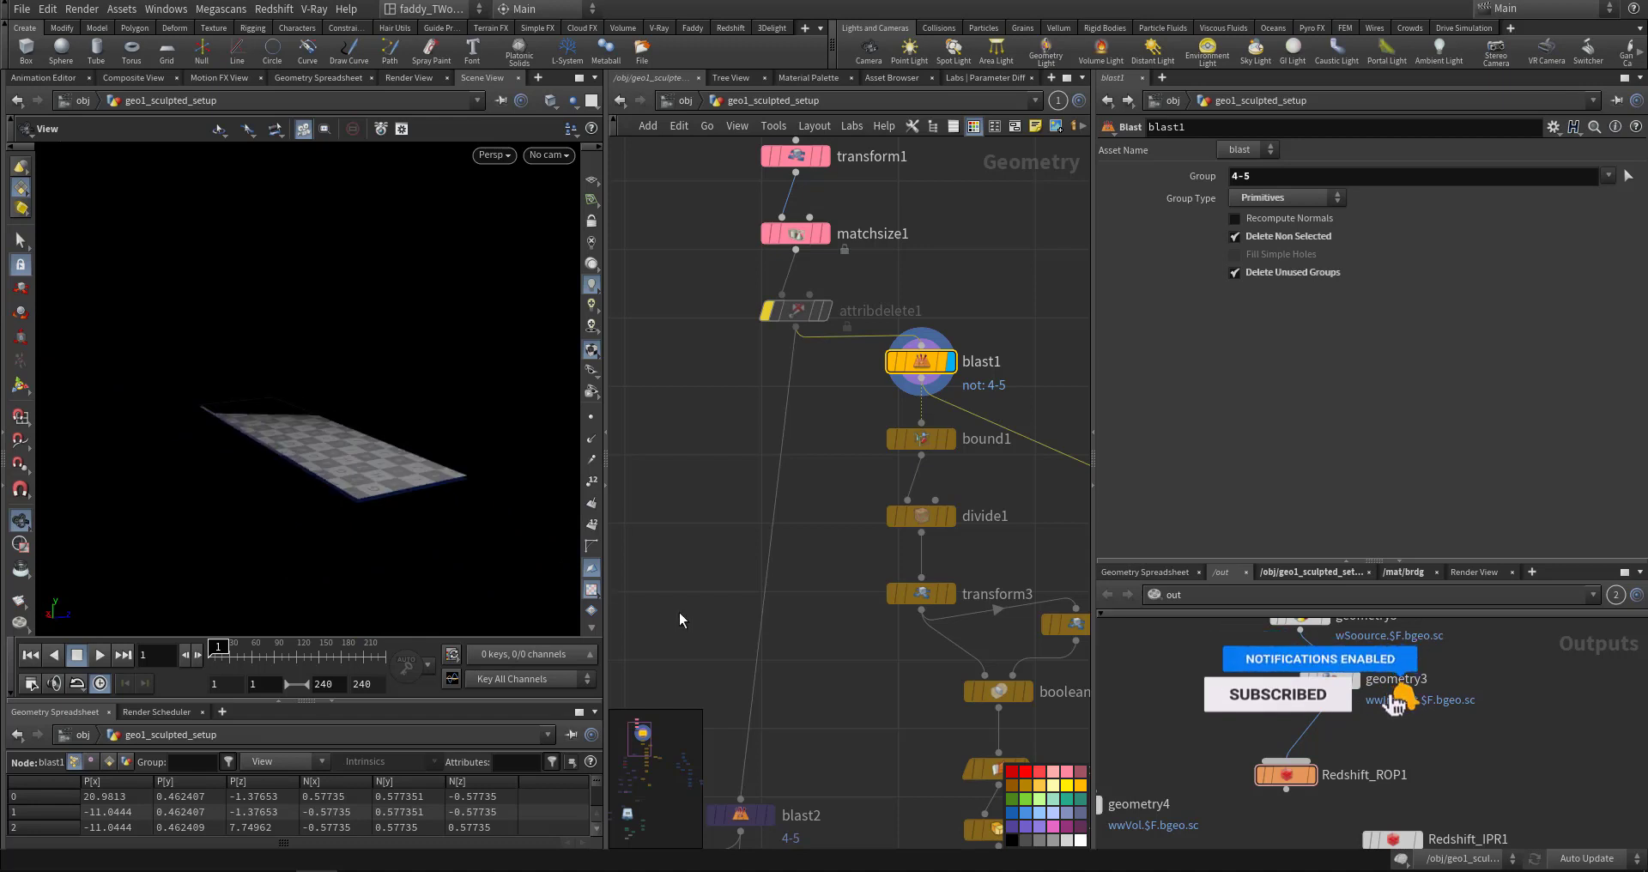
- Display the bound1 node and inspect the bounding box made from the slab
{"action": "middle_click_drag", "start_coordinate": [825, 669], "coordinate": [795, 647]}
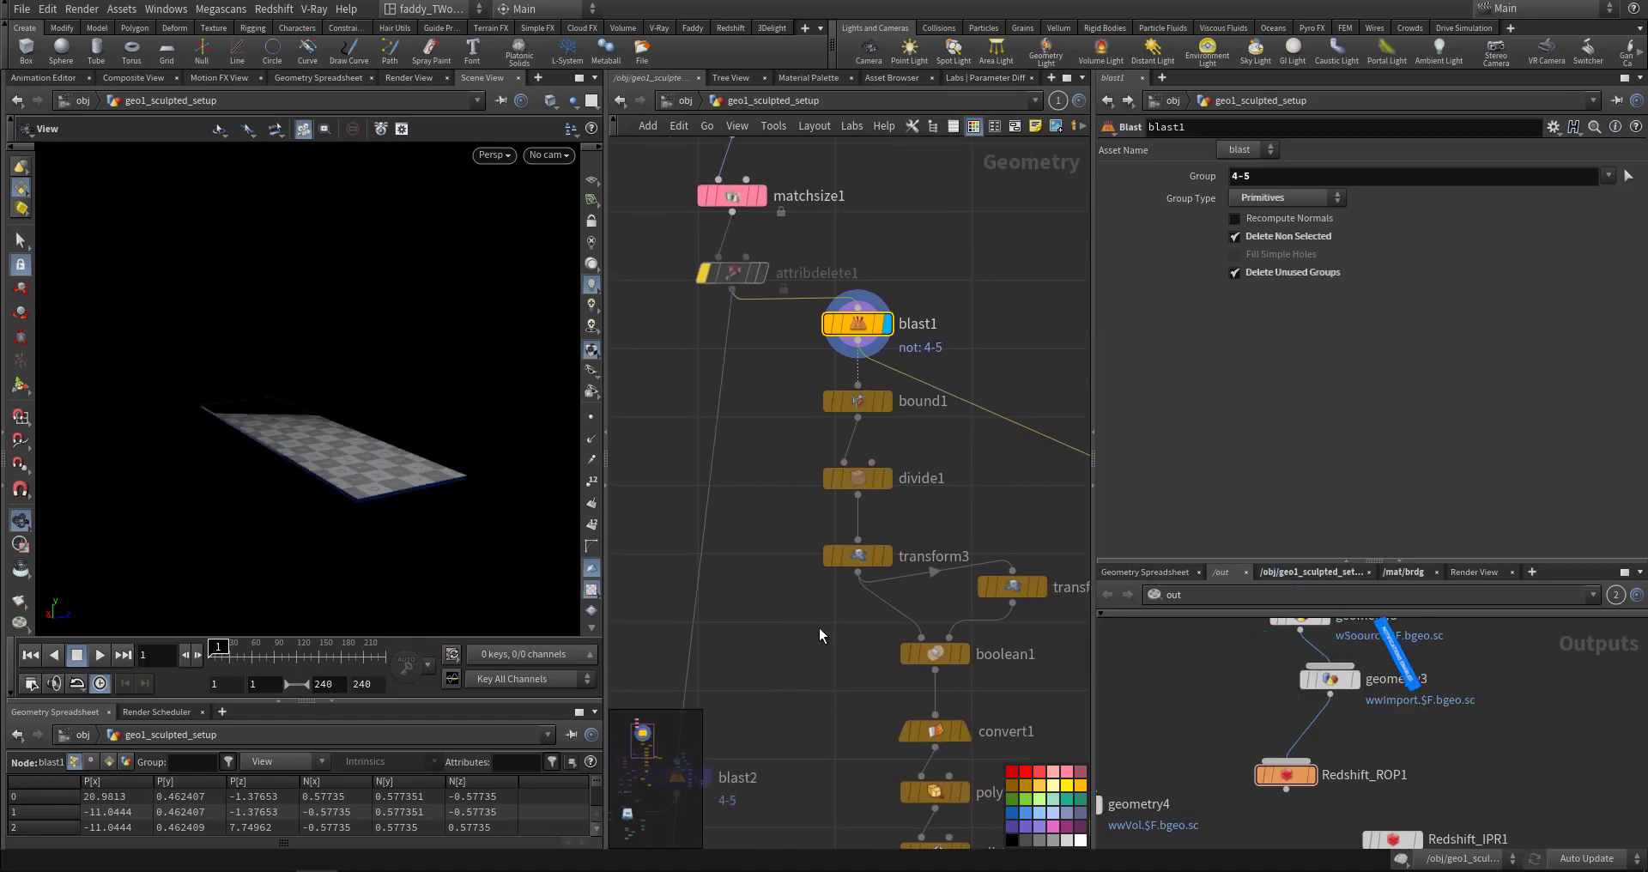
{"action": "left_click", "coordinate": [888, 401]}
{"action": "left_click", "coordinate": [862, 400]}
{"action": "left_click_drag", "start_coordinate": [317, 478], "coordinate": [338, 441]}
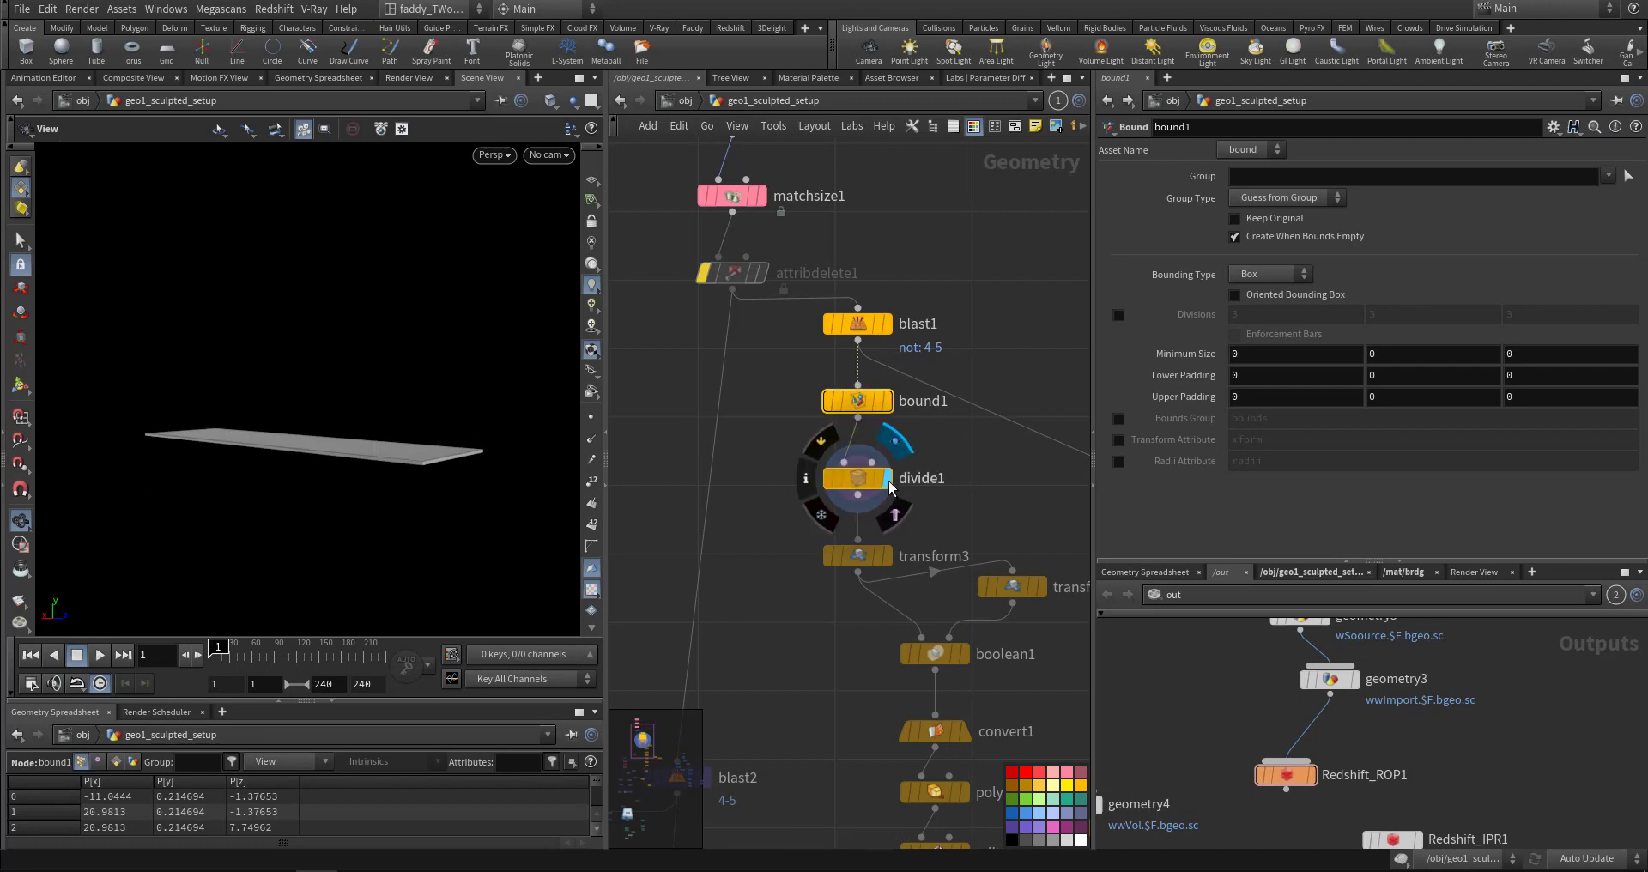
- Display the transform3 node and examine its settings and the vertically scaled box
{"action": "left_click", "coordinate": [889, 560]}
{"action": "left_click", "coordinate": [860, 558]}
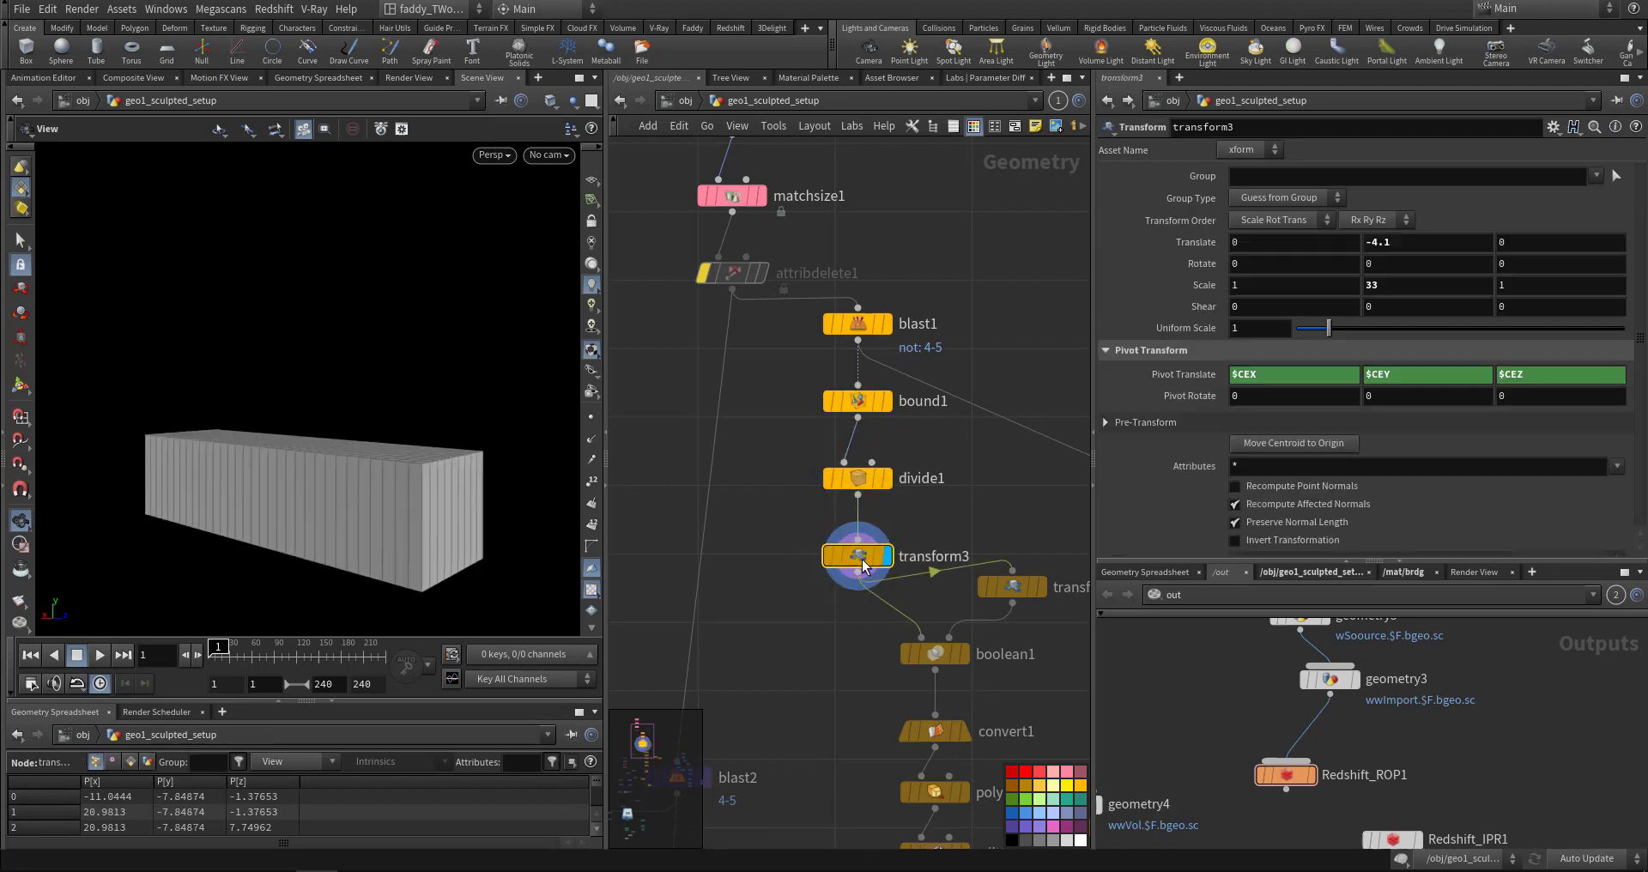
{"action": "left_click_drag", "start_coordinate": [171, 408], "coordinate": [184, 502]}
{"action": "middle_click_drag", "start_coordinate": [840, 695], "coordinate": [756, 588]}
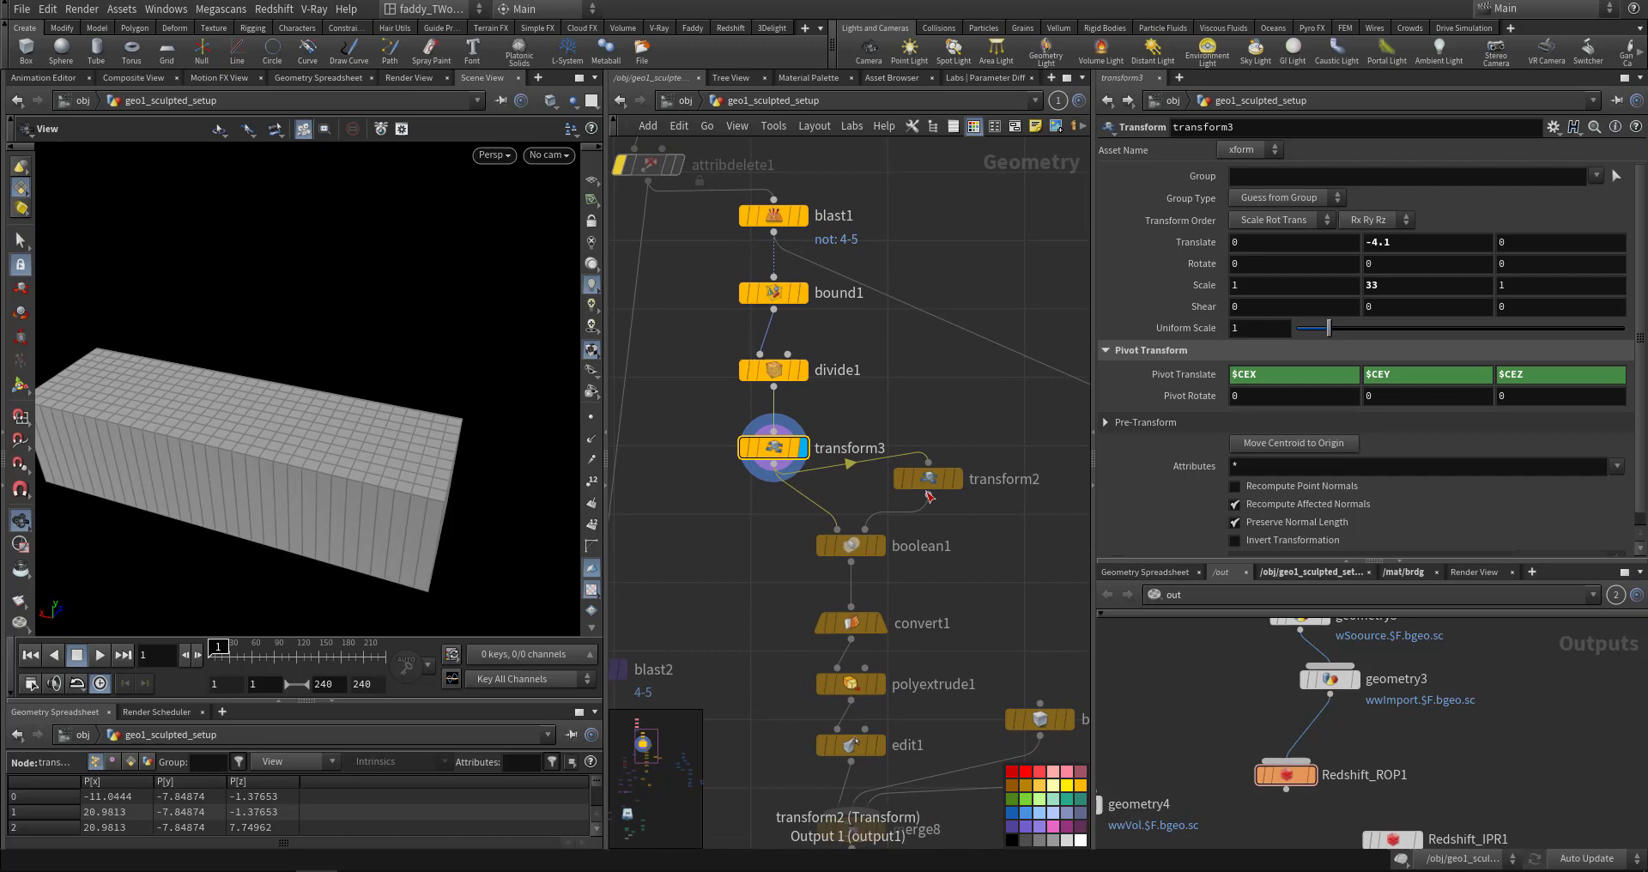
- Compare the transform2 box with the transform3 box, and display the boolean1 subtraction of the two
{"action": "left_click", "coordinate": [955, 481]}
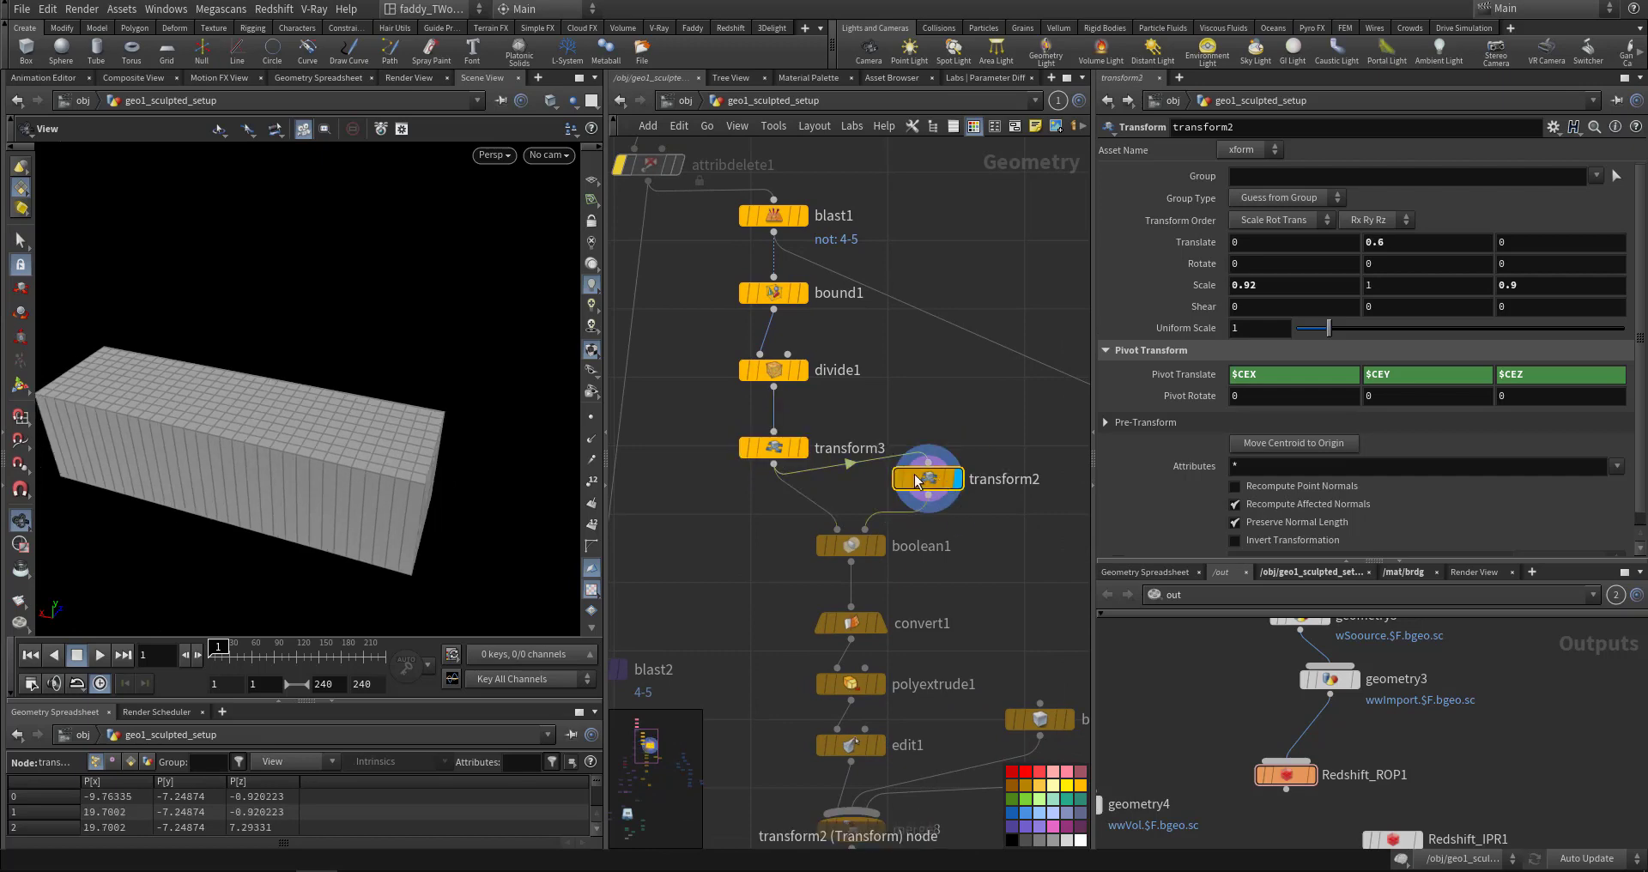
{"action": "left_click", "coordinate": [796, 451]}
{"action": "left_click_drag", "start_coordinate": [498, 455], "coordinate": [443, 467]}
{"action": "middle_click_drag", "start_coordinate": [443, 467], "coordinate": [374, 382]}
{"action": "left_click", "coordinate": [883, 550]}
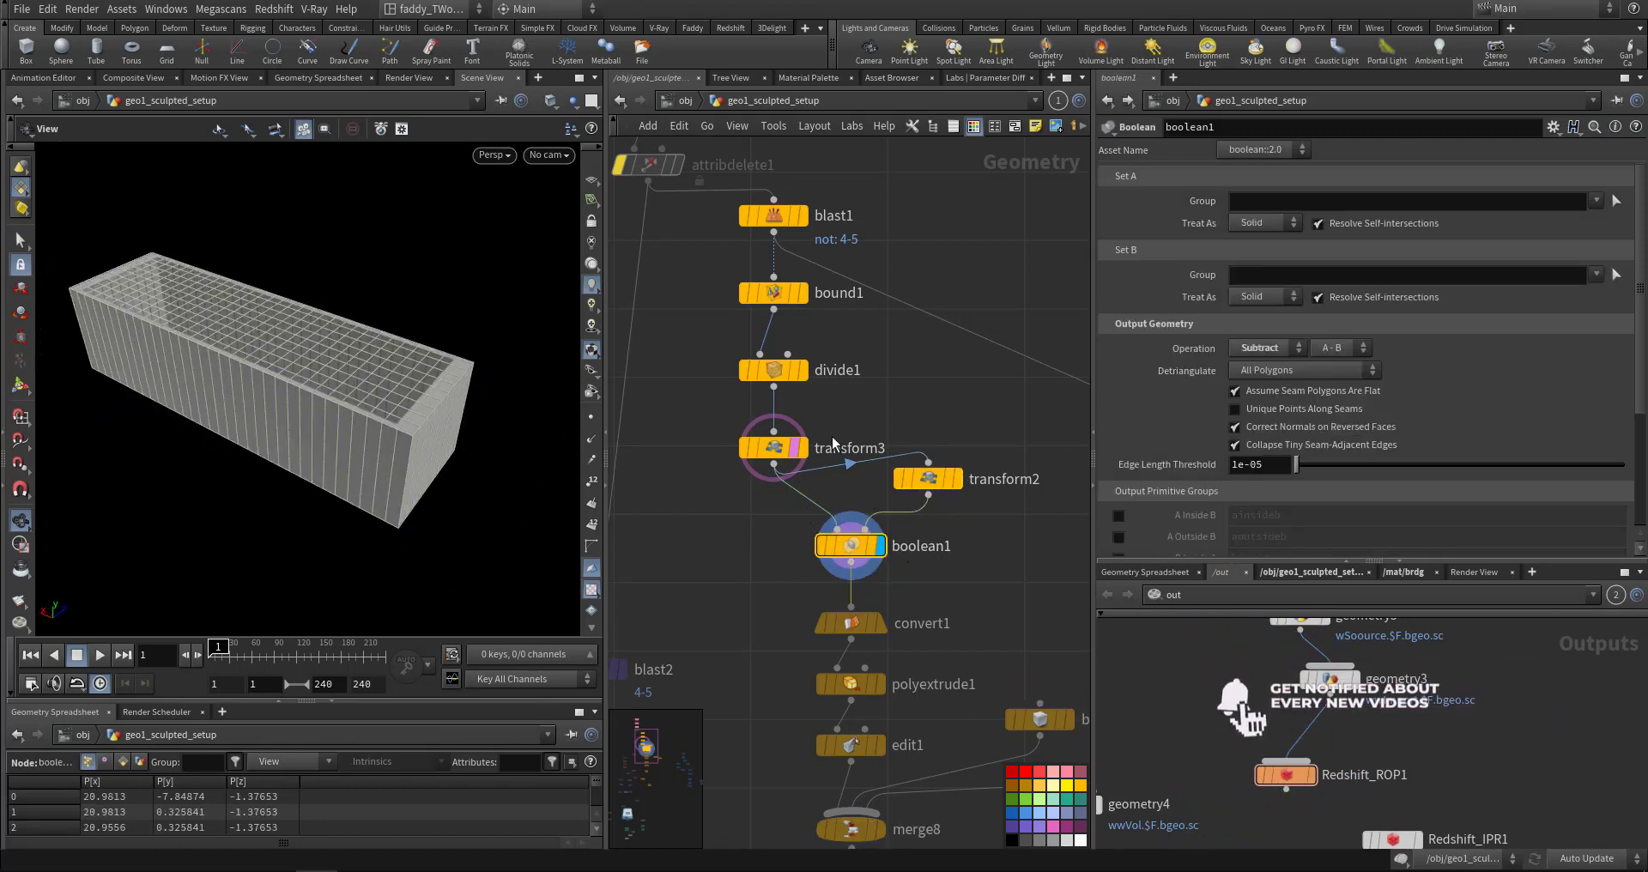
- Display the convert1 node and examine the hollow box from several angles
{"action": "left_click", "coordinate": [879, 622]}
{"action": "mouse_move", "coordinate": [408, 456]}
{"action": "left_mouse_down"}
{"action": "mouse_move", "coordinate": [455, 433]}
{"action": "mouse_move", "coordinate": [386, 444]}
{"action": "left_mouse_up"}
{"action": "mouse_move", "coordinate": [800, 462]}
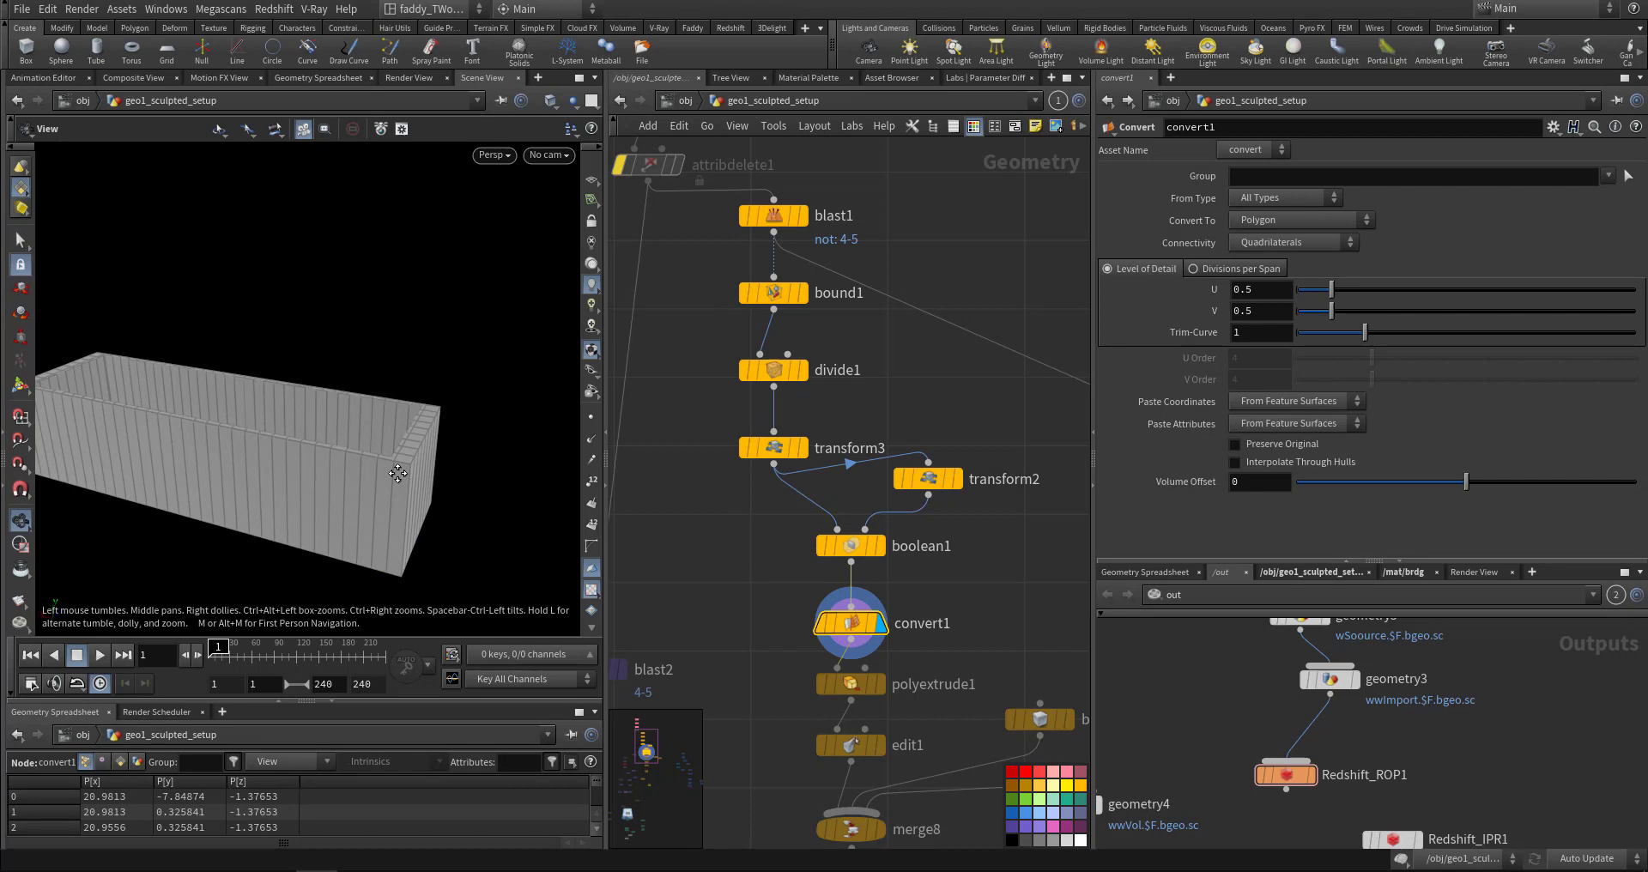
{"action": "mouse_move", "coordinate": [330, 515]}
{"action": "left_mouse_down"}
{"action": "mouse_move", "coordinate": [379, 499]}
{"action": "mouse_move", "coordinate": [332, 486]}
{"action": "left_mouse_up"}
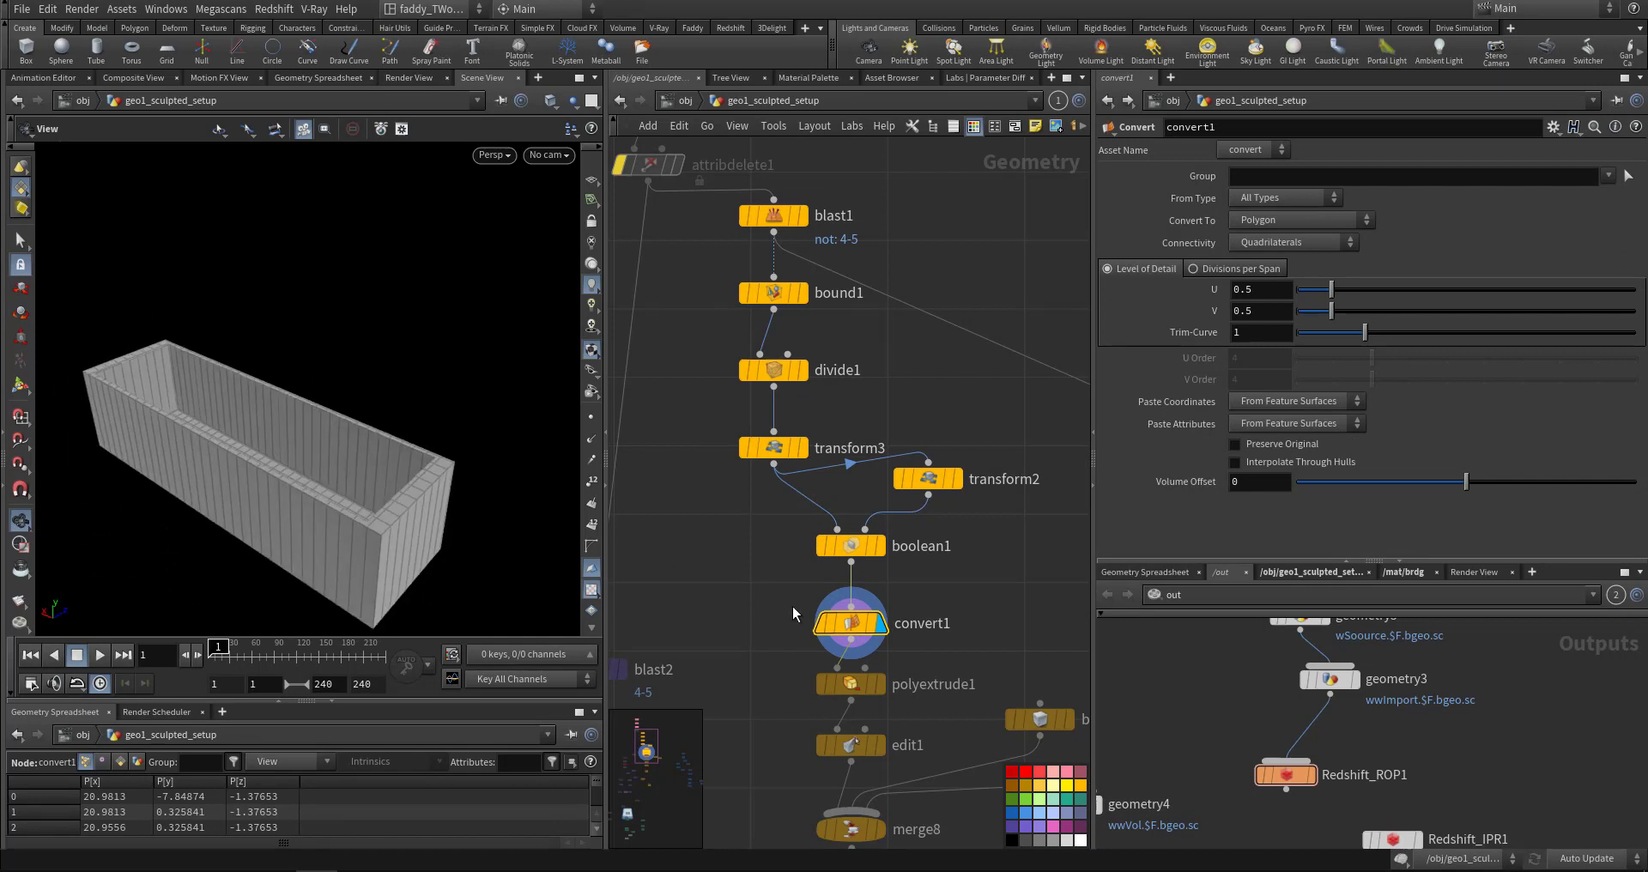
{"action": "mouse_move", "coordinate": [796, 606]}
{"action": "middle_mouse_down"}
{"action": "mouse_move", "coordinate": [809, 582]}
{"action": "mouse_move", "coordinate": [819, 620]}
{"action": "middle_mouse_up"}
{"action": "mouse_move", "coordinate": [816, 230]}
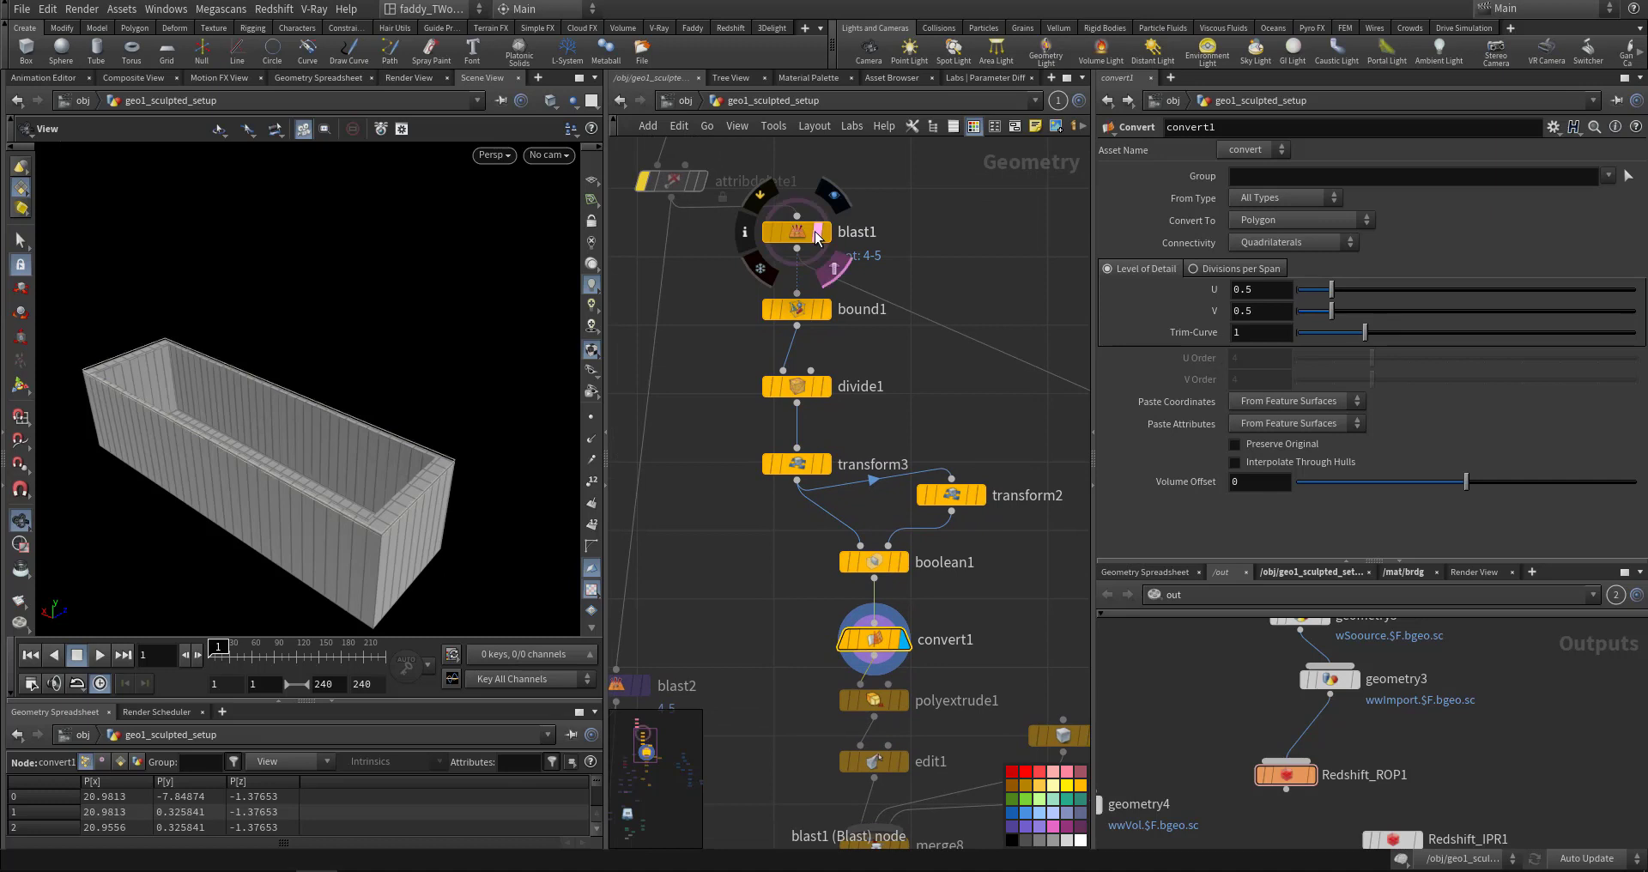
- Display the polyextrude1 node and inspect its settings and the ground extruded around the pool
{"action": "middle_click_drag", "start_coordinate": [732, 567], "coordinate": [664, 417]}
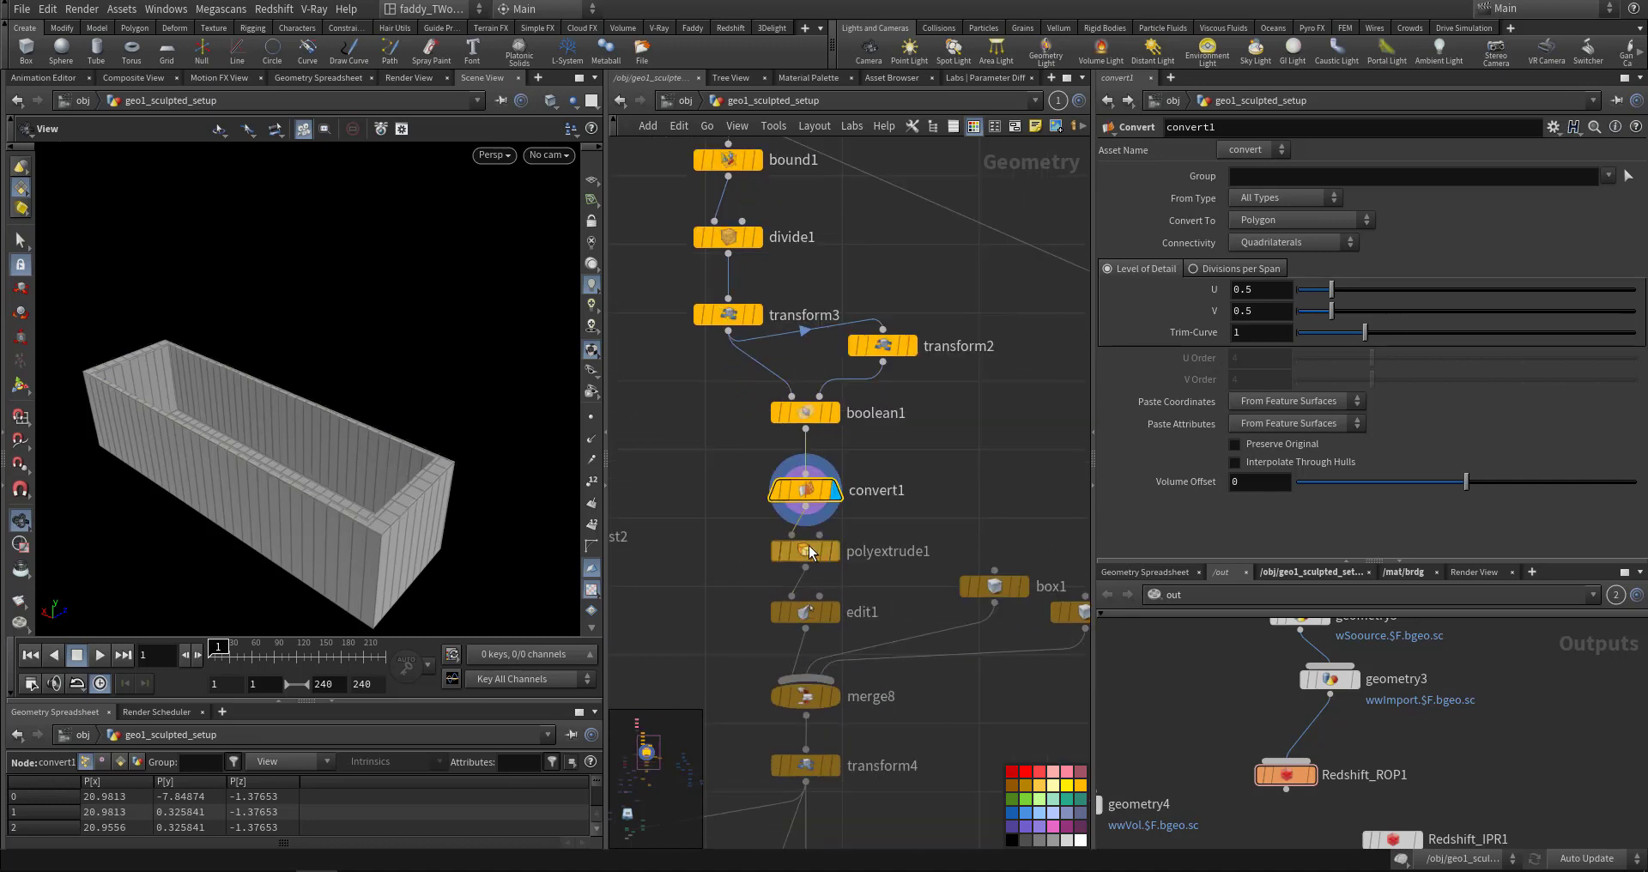
{"action": "left_click", "coordinate": [836, 551]}
{"action": "left_click", "coordinate": [806, 551]}
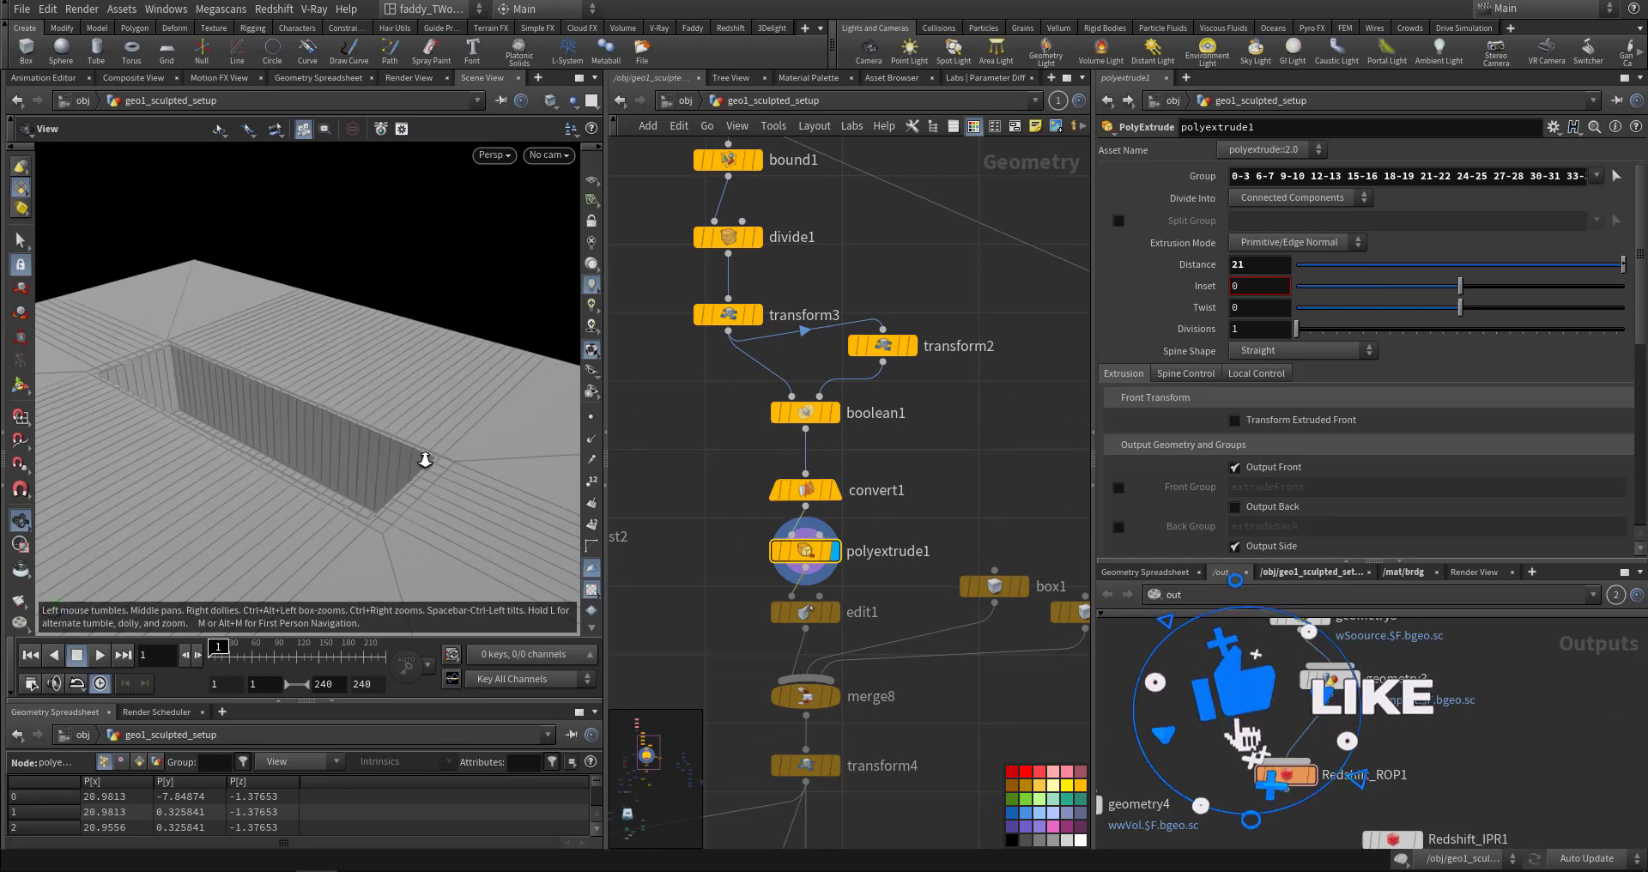
{"action": "right_click_drag", "start_coordinate": [423, 460], "coordinate": [319, 470]}
- Display the edit1 node and inspect the moved ground faces around the pool's edge
{"action": "middle_click_drag", "start_coordinate": [808, 612], "coordinate": [766, 515]}
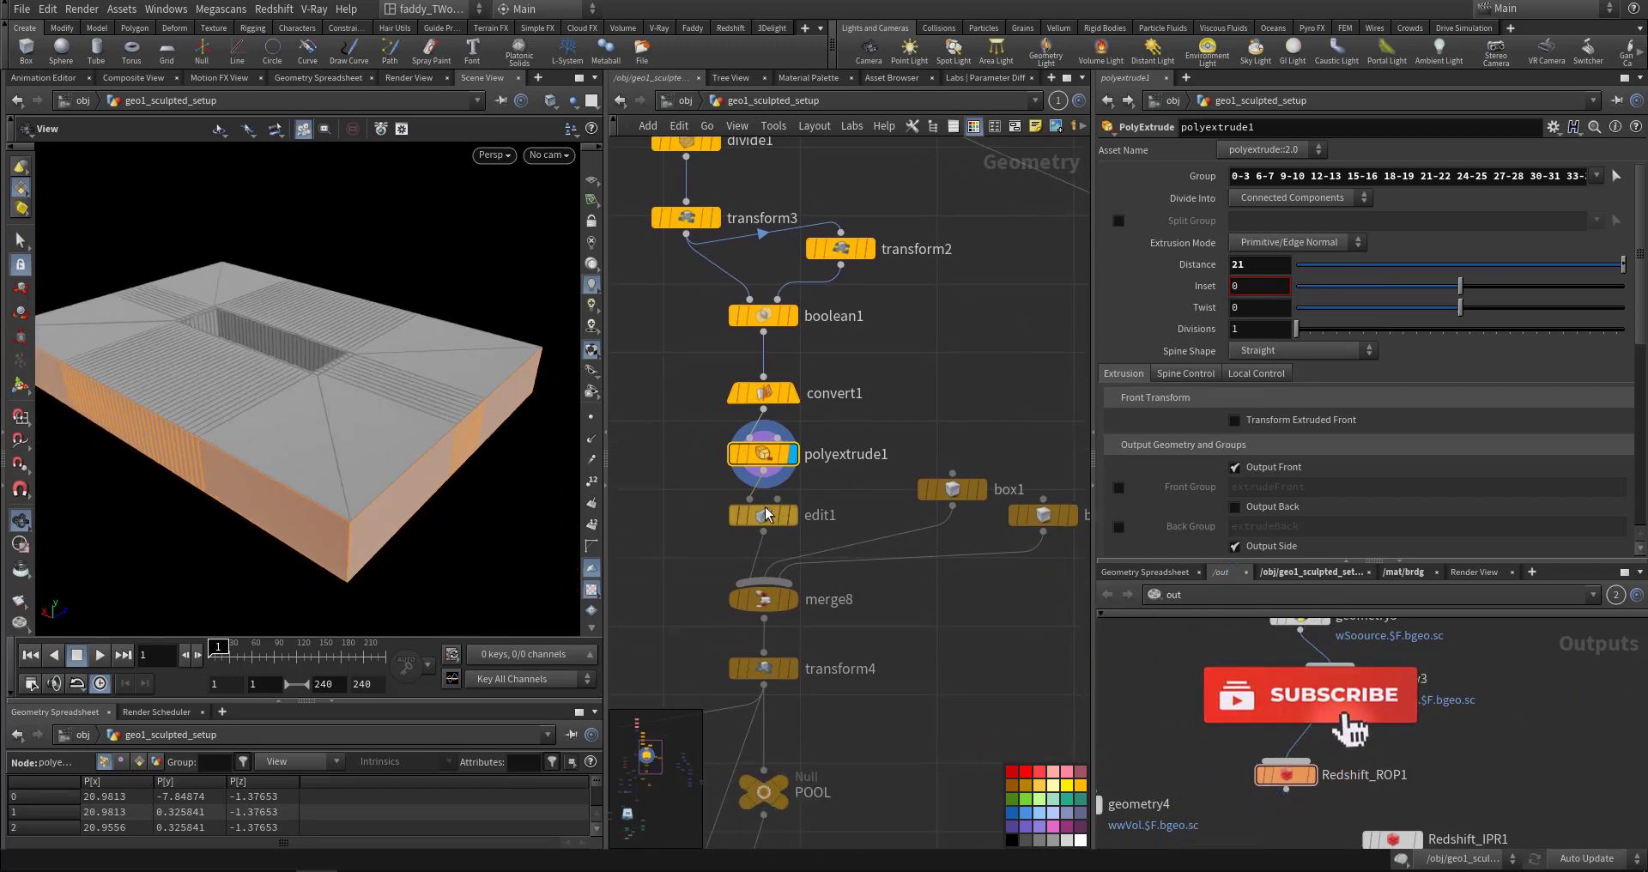
{"action": "left_click", "coordinate": [795, 519]}
{"action": "left_click", "coordinate": [766, 516]}
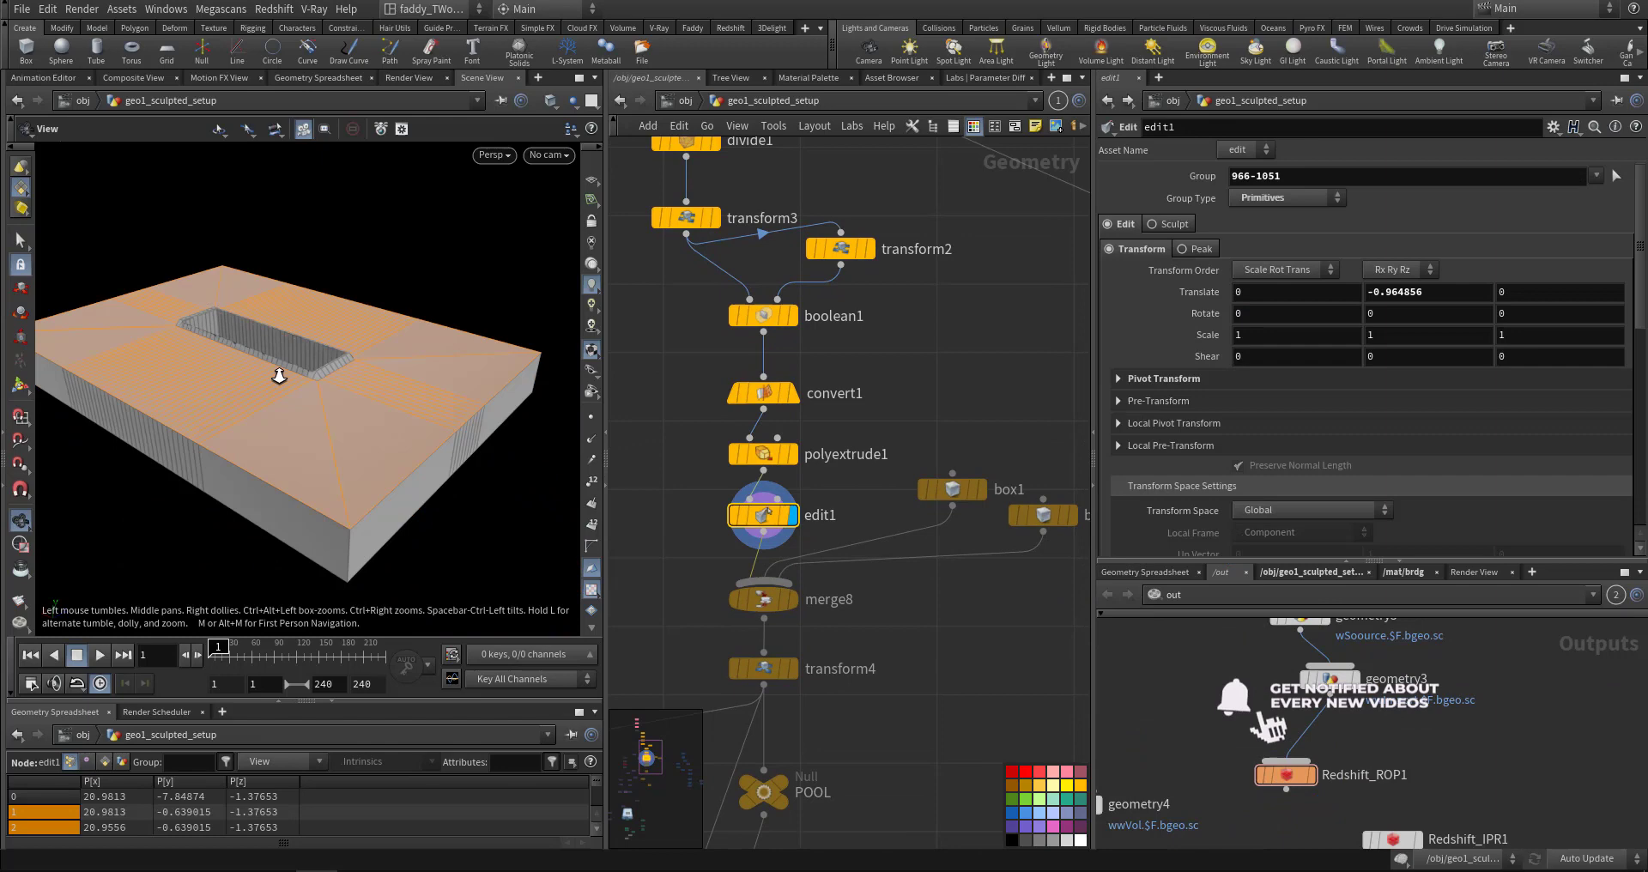
{"action": "right_click_drag", "start_coordinate": [280, 375], "coordinate": [449, 375]}
{"action": "left_click_drag", "start_coordinate": [449, 375], "coordinate": [383, 443]}
{"action": "left_click_drag", "start_coordinate": [268, 473], "coordinate": [349, 435]}
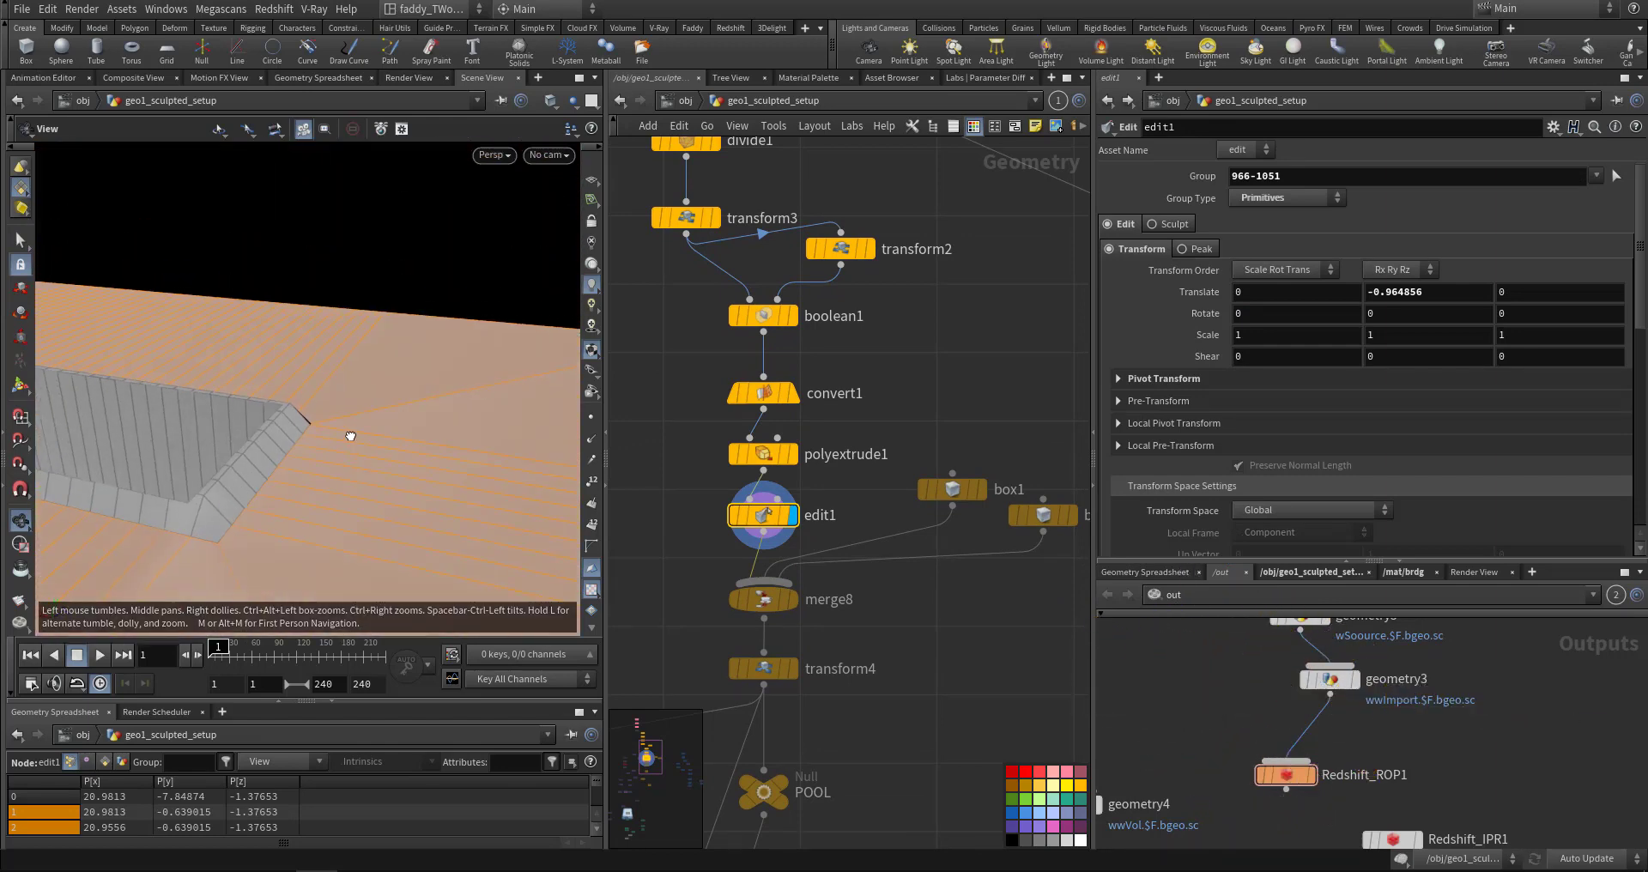
- Display box1, box2 and merge8 in turn and examine how the boxes fit the pool edges
{"action": "left_click", "coordinate": [978, 491]}
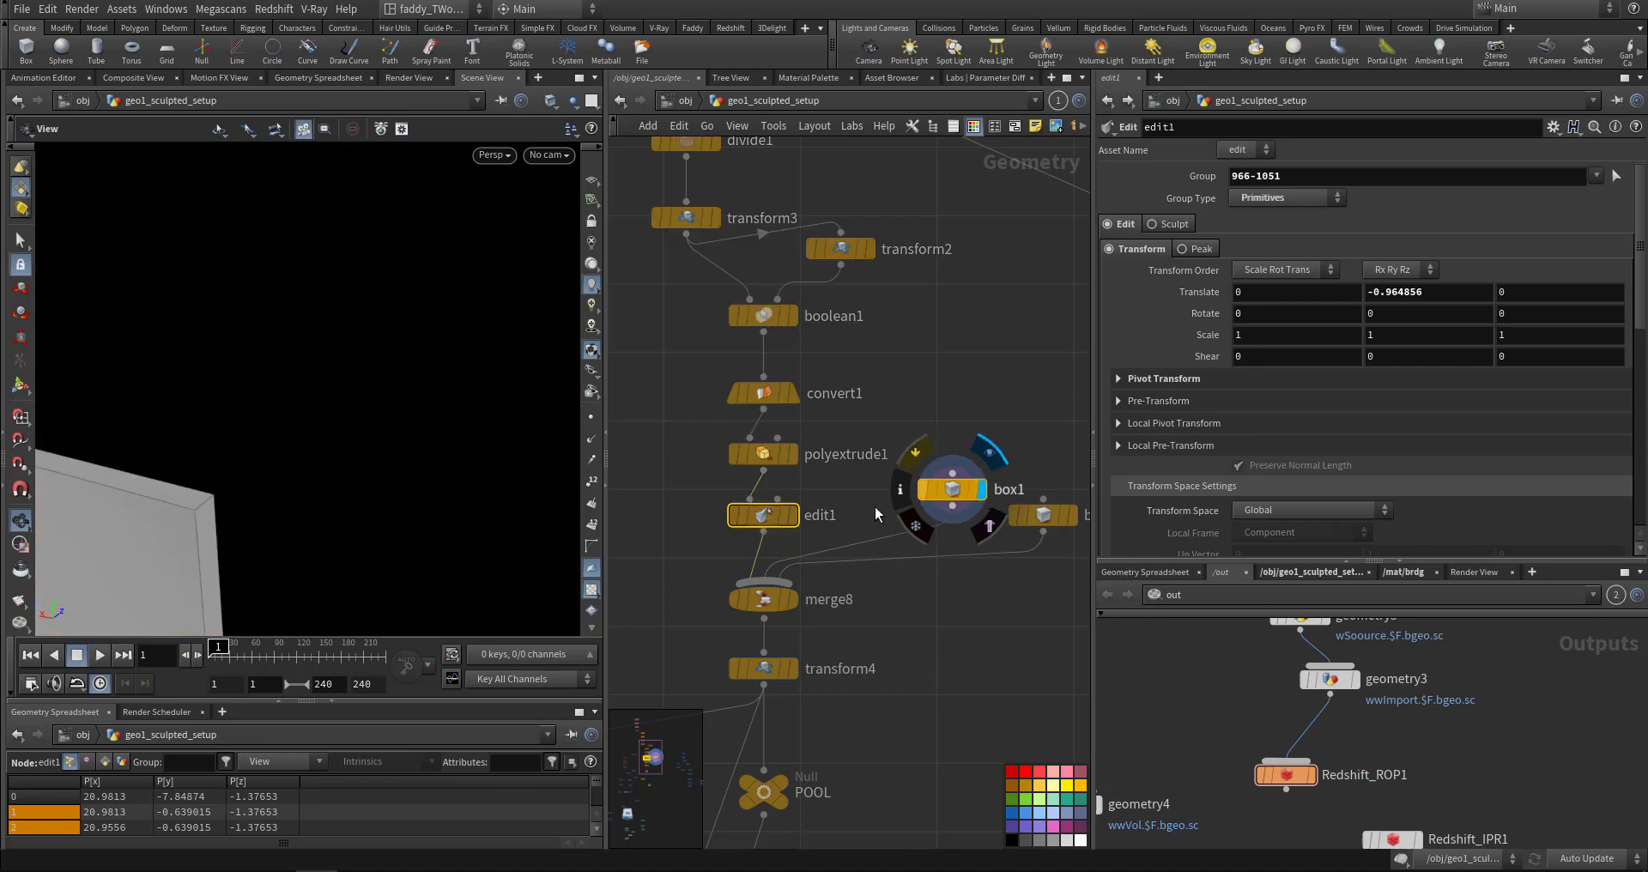
{"action": "left_click", "coordinate": [1075, 522]}
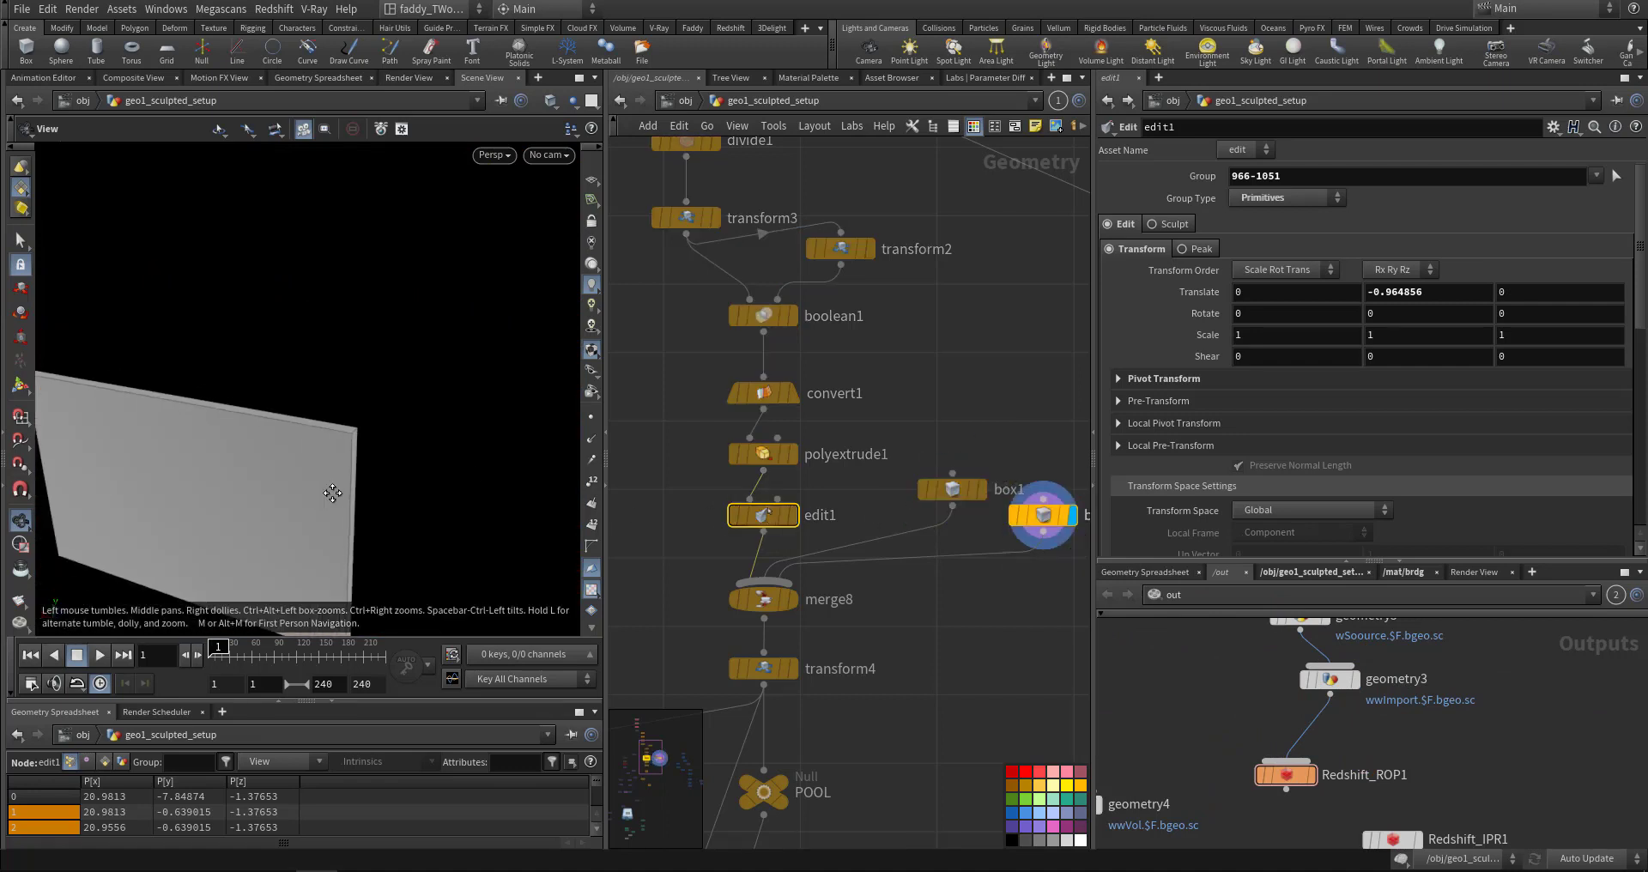
{"action": "left_click", "coordinate": [796, 601]}
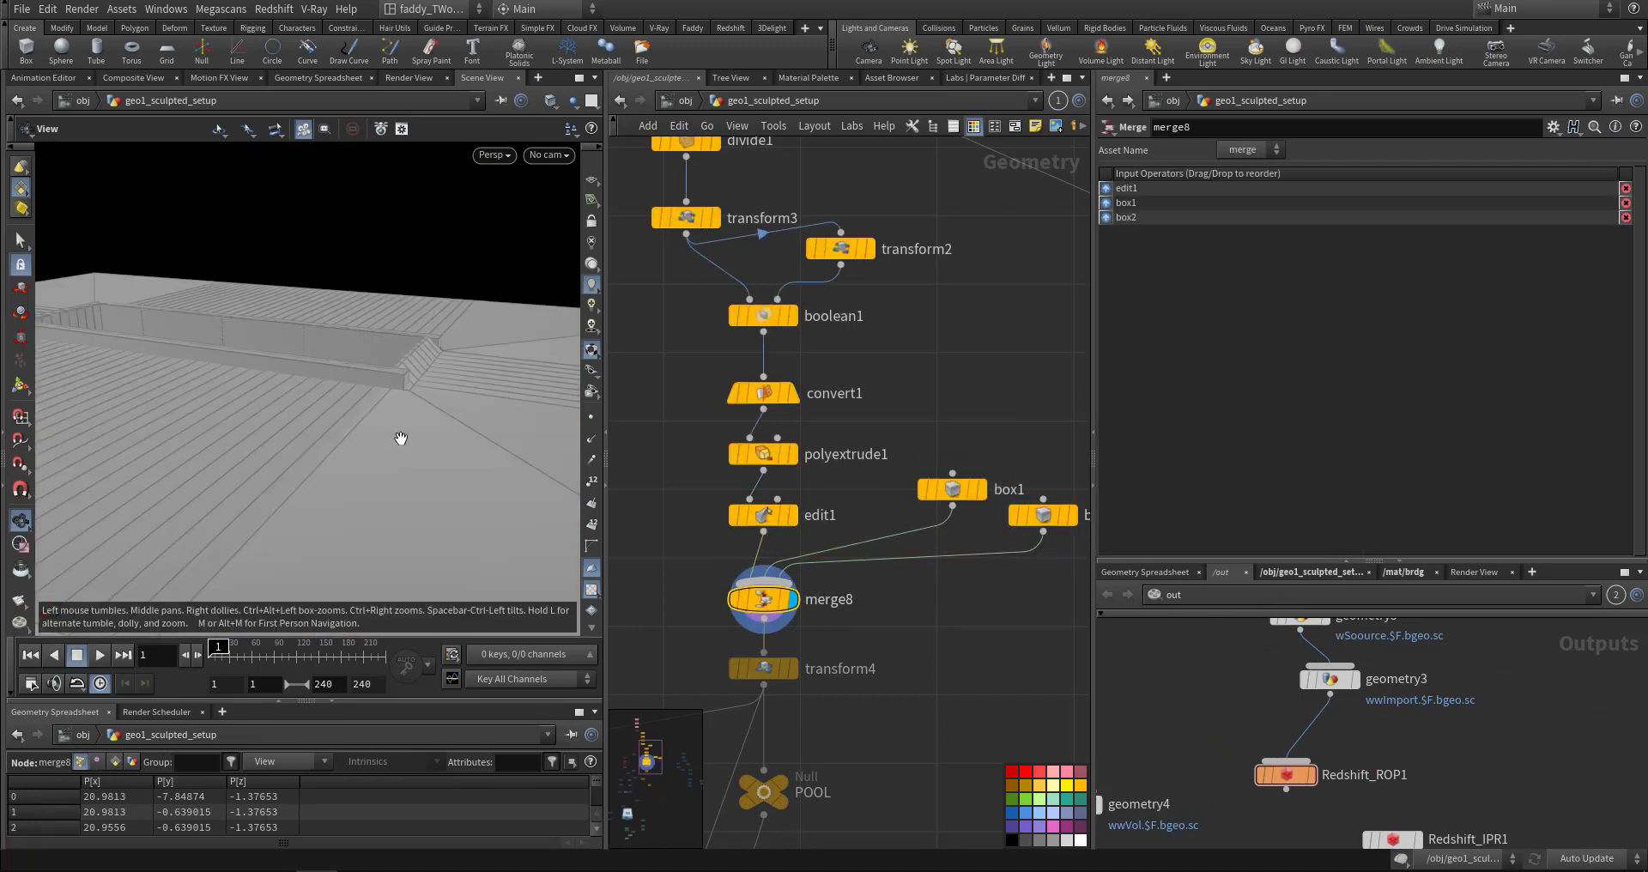
{"action": "left_click_drag", "start_coordinate": [530, 483], "coordinate": [435, 401]}
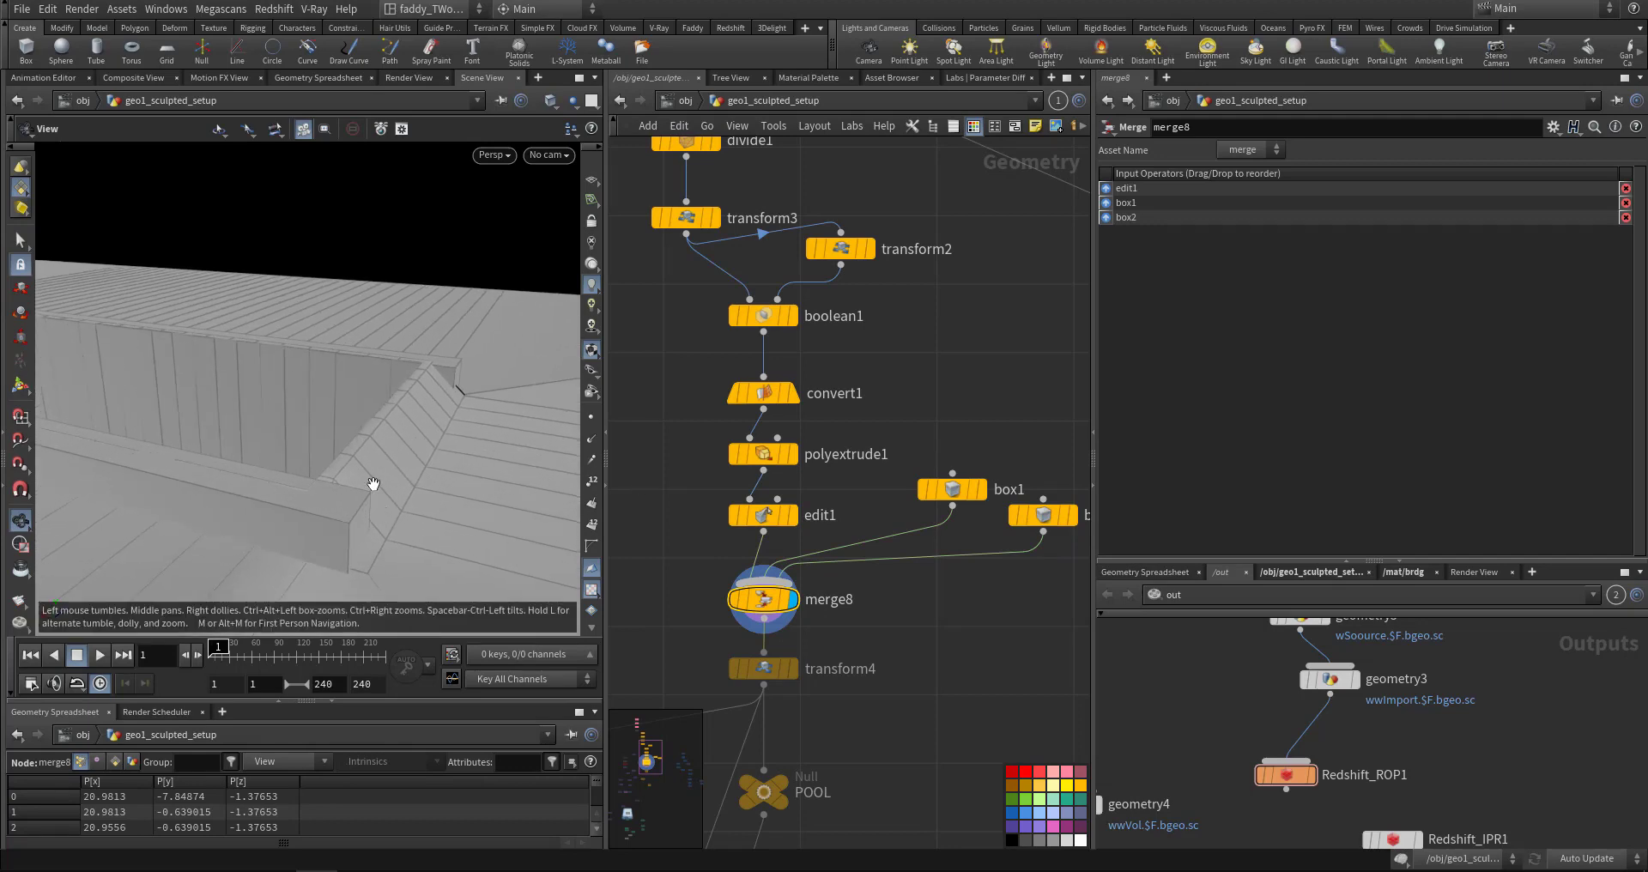
{"action": "left_click_drag", "start_coordinate": [372, 484], "coordinate": [460, 475]}
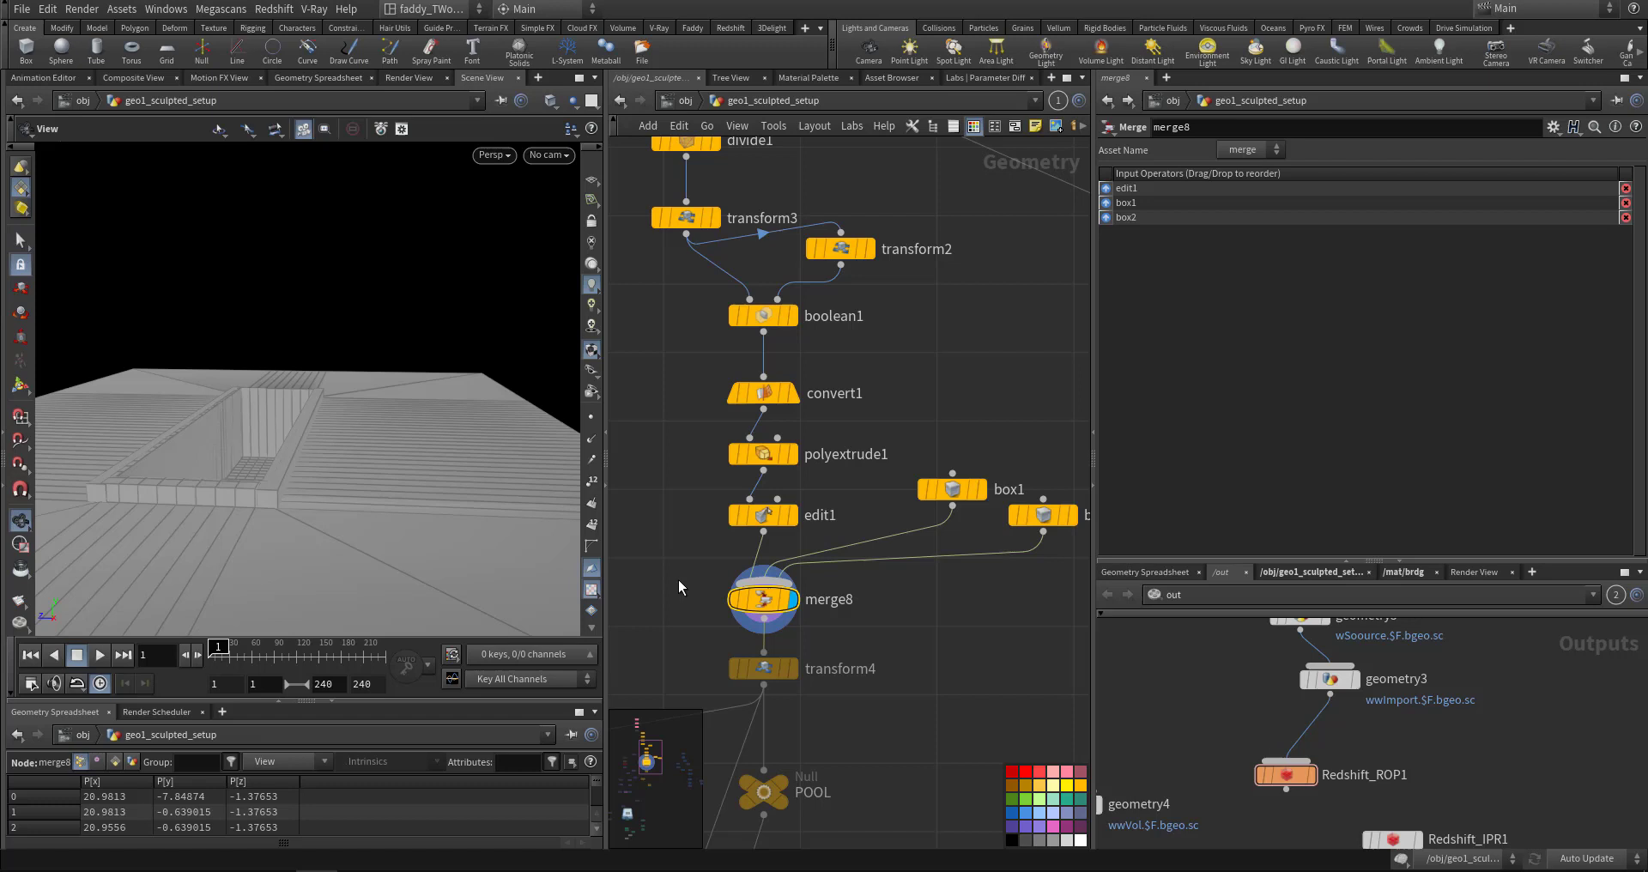
- Check the transform4 settings and display the POOL null below it
{"action": "middle_click_drag", "start_coordinate": [892, 730], "coordinate": [931, 639]}
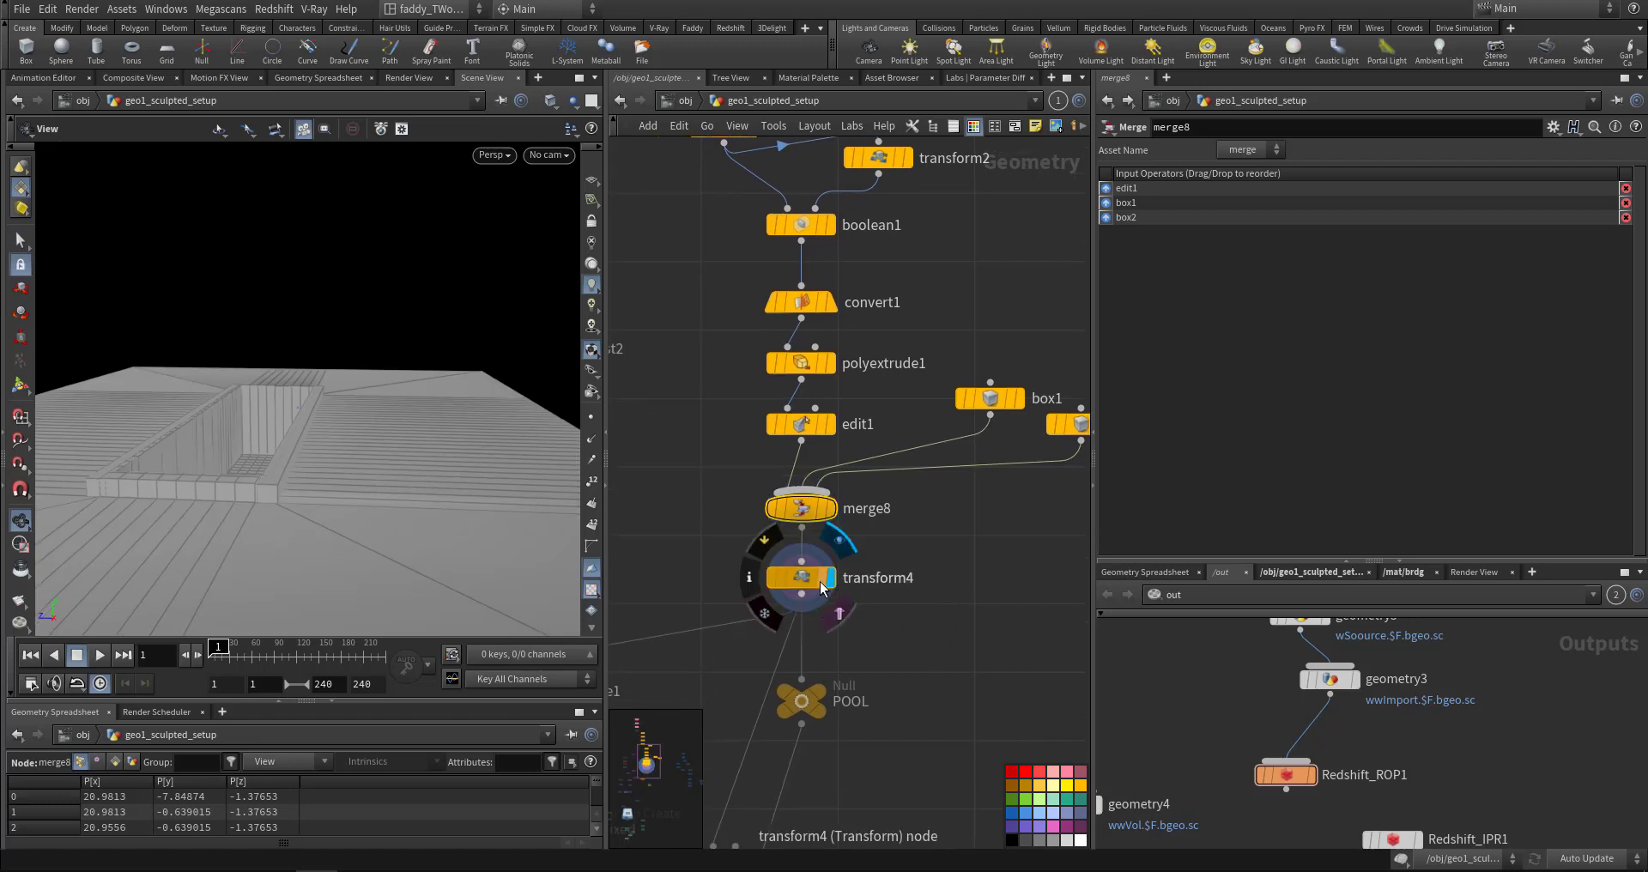
{"action": "left_click", "coordinate": [829, 579]}
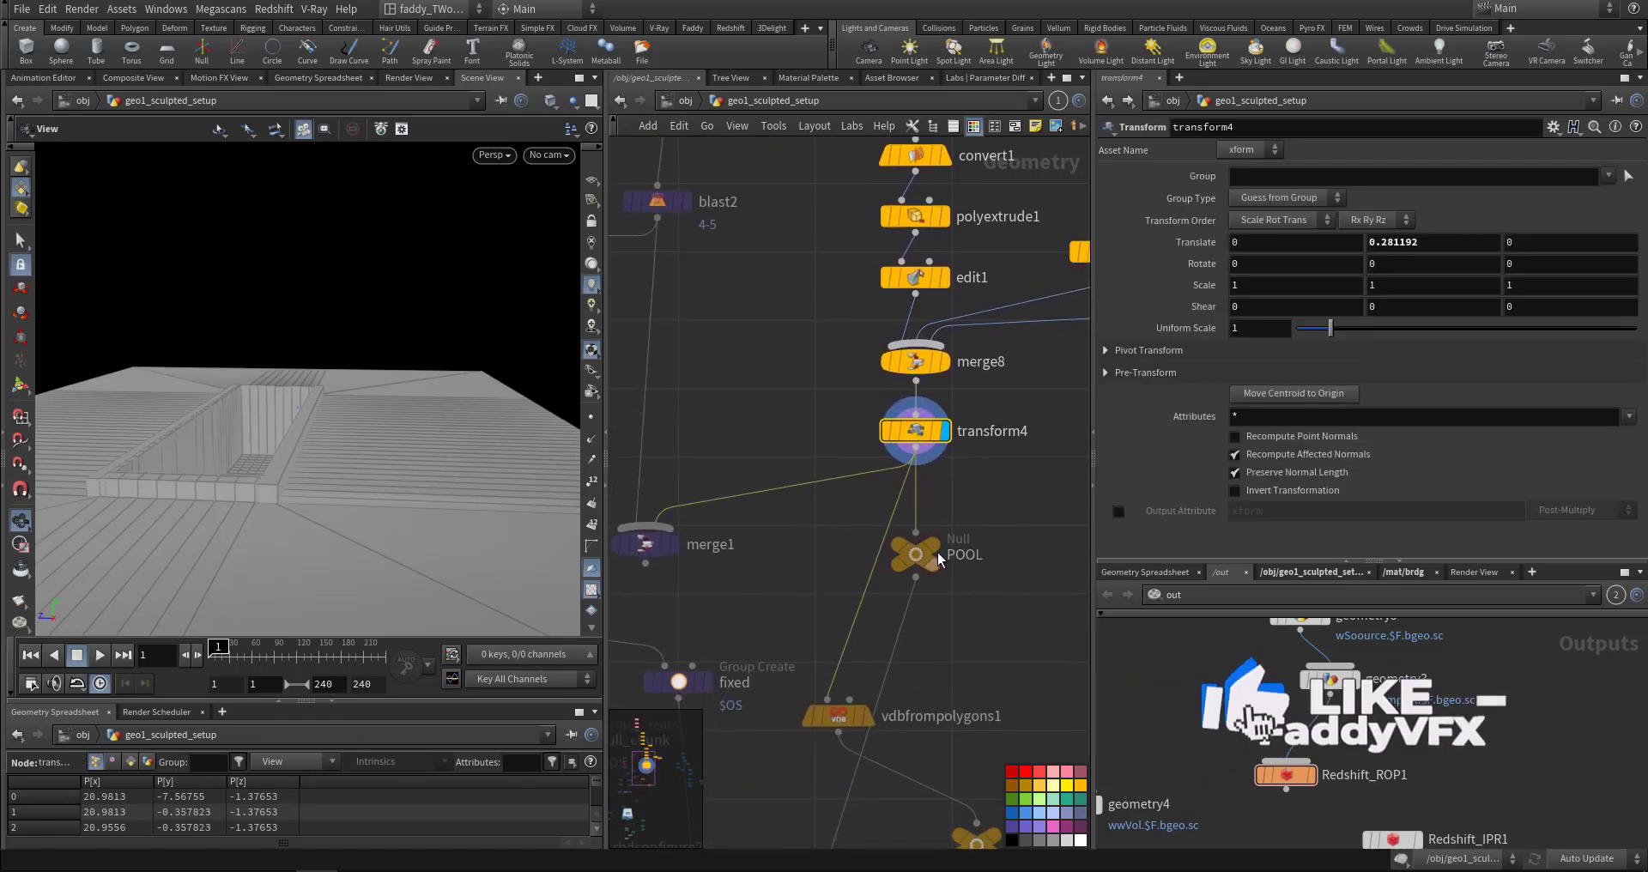
{"action": "left_click", "coordinate": [898, 553]}
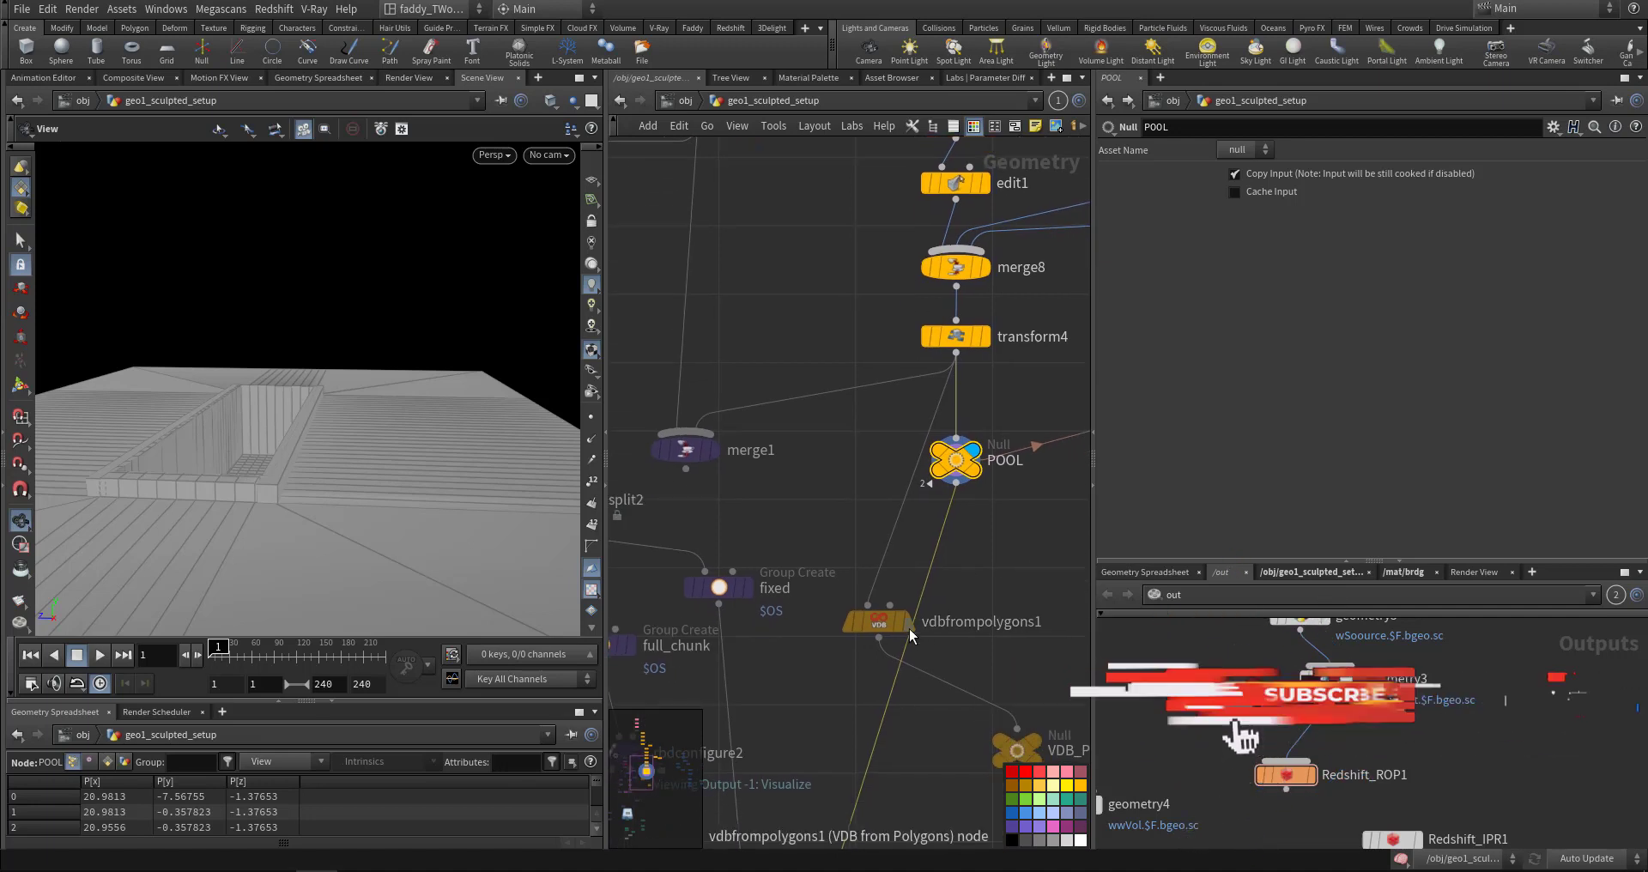
- Check the vdbfrompolygons1 settings and display the VDB_POOL null to view the pool's VDB
{"action": "mouse_move", "coordinate": [879, 620]}
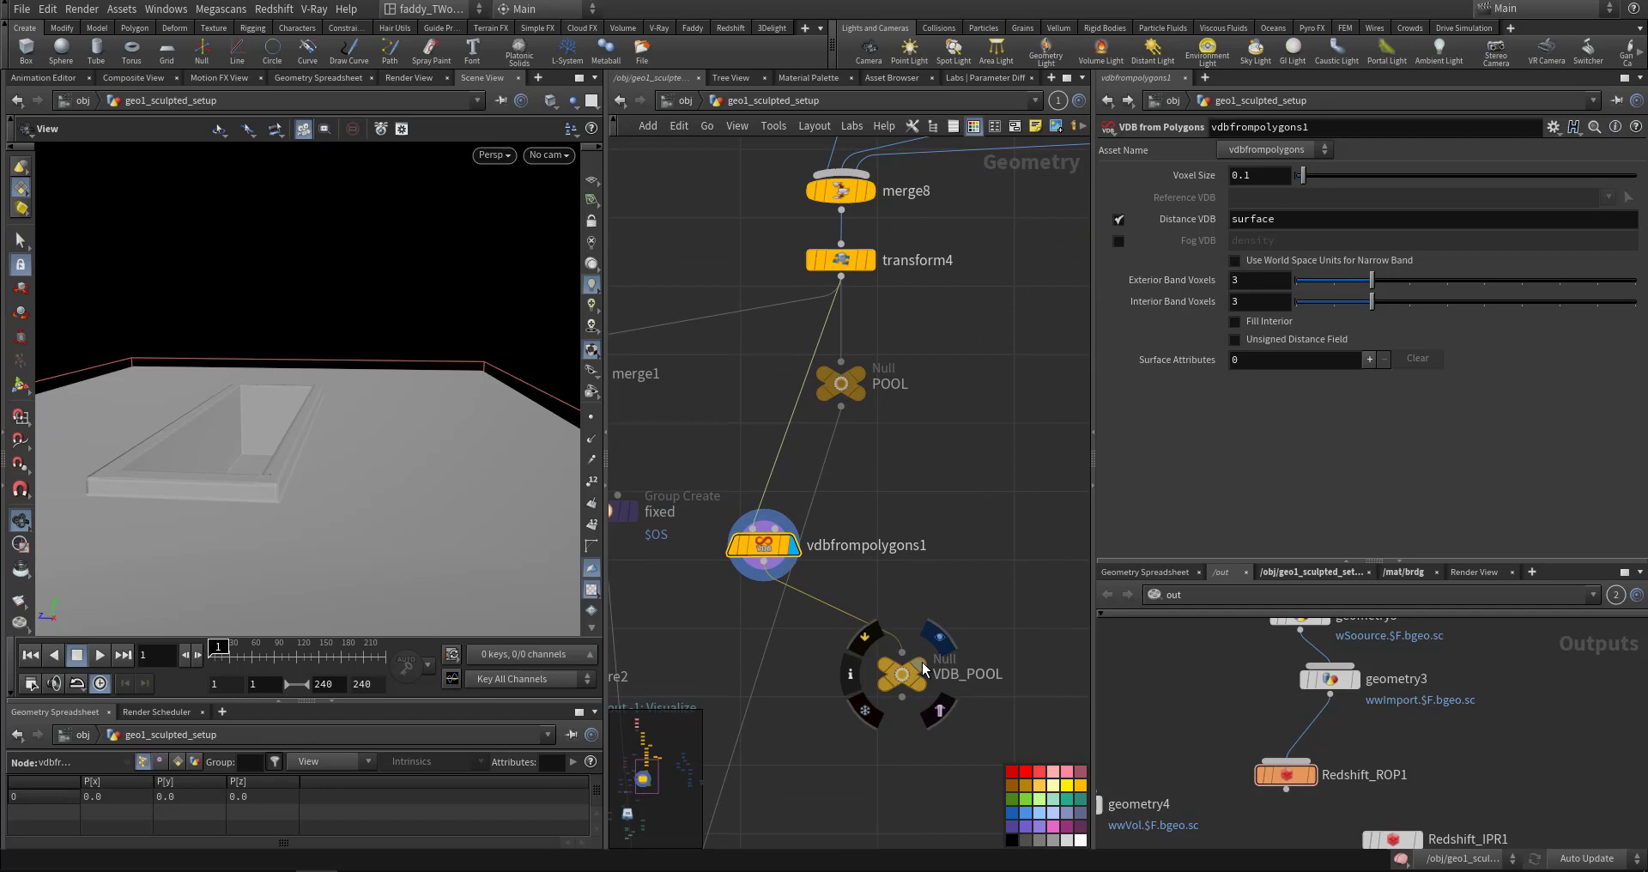
{"action": "left_click", "coordinate": [922, 662]}
{"action": "middle_click_drag", "start_coordinate": [824, 691], "coordinate": [938, 716]}
{"action": "left_click_drag", "start_coordinate": [364, 506], "coordinate": [397, 528]}
- Display the merge5 node again to view the pool together with the fixed bridge parts
{"action": "middle_click_drag", "start_coordinate": [853, 671], "coordinate": [915, 484]}
{"action": "middle_click_drag", "start_coordinate": [931, 636], "coordinate": [931, 527]}
{"action": "left_click", "coordinate": [900, 705]}
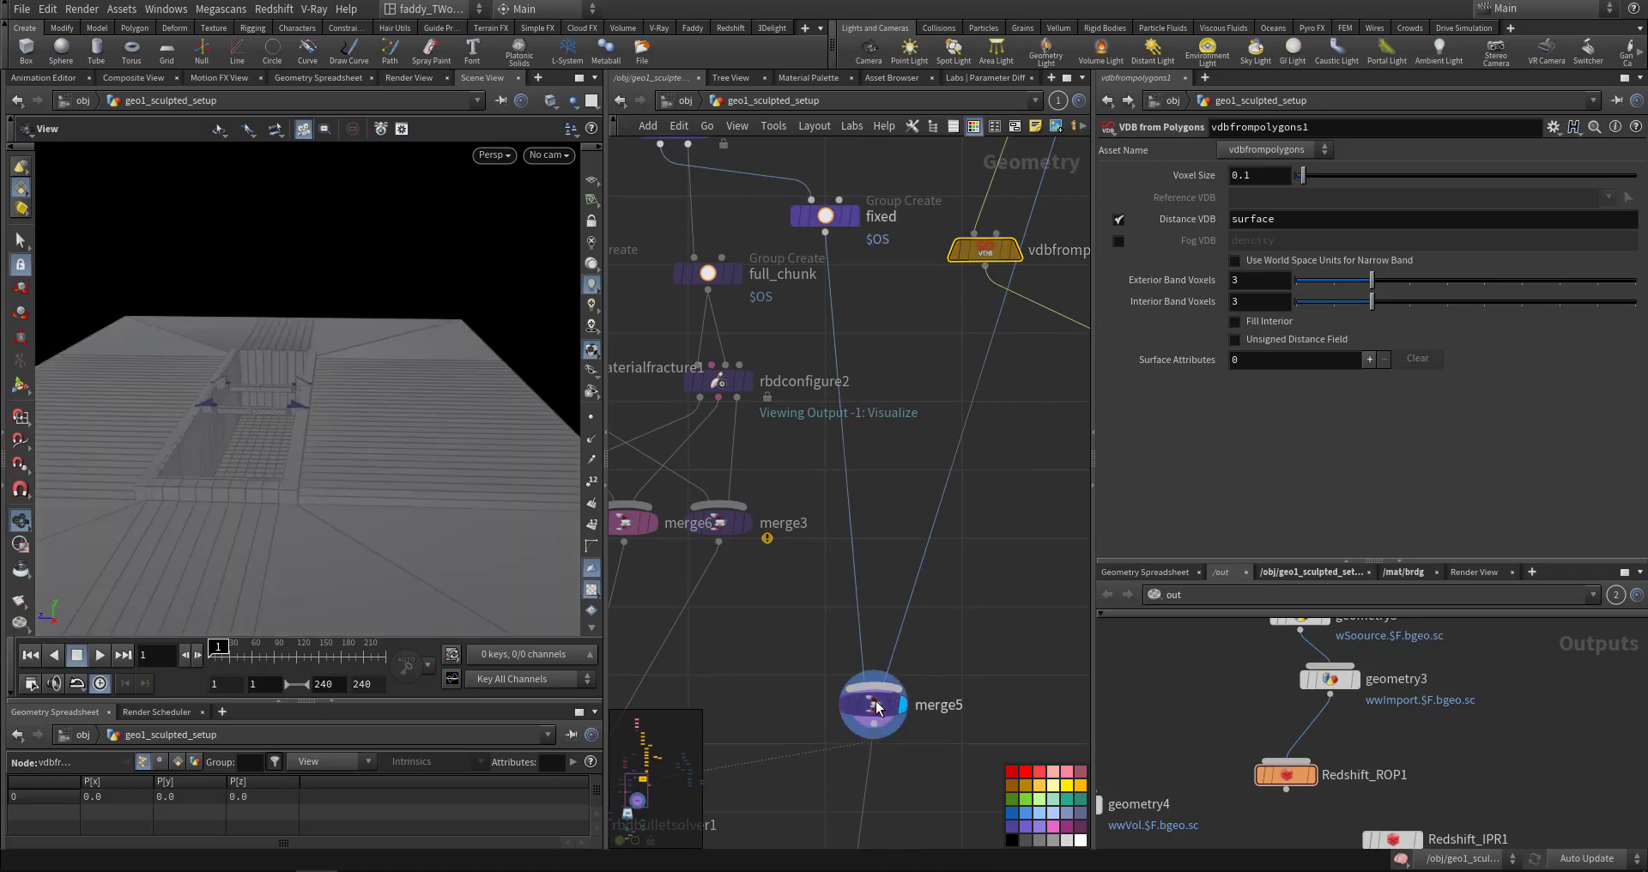
{"action": "left_click", "coordinate": [873, 705]}
- Display rbdbulletsolver1, enable its Display Visualization Geometry option and view the collision geometry around the bridge
{"action": "middle_click_drag", "start_coordinate": [776, 714], "coordinate": [1004, 521]}
{"action": "left_click", "coordinate": [827, 630]}
{"action": "left_click", "coordinate": [807, 636]}
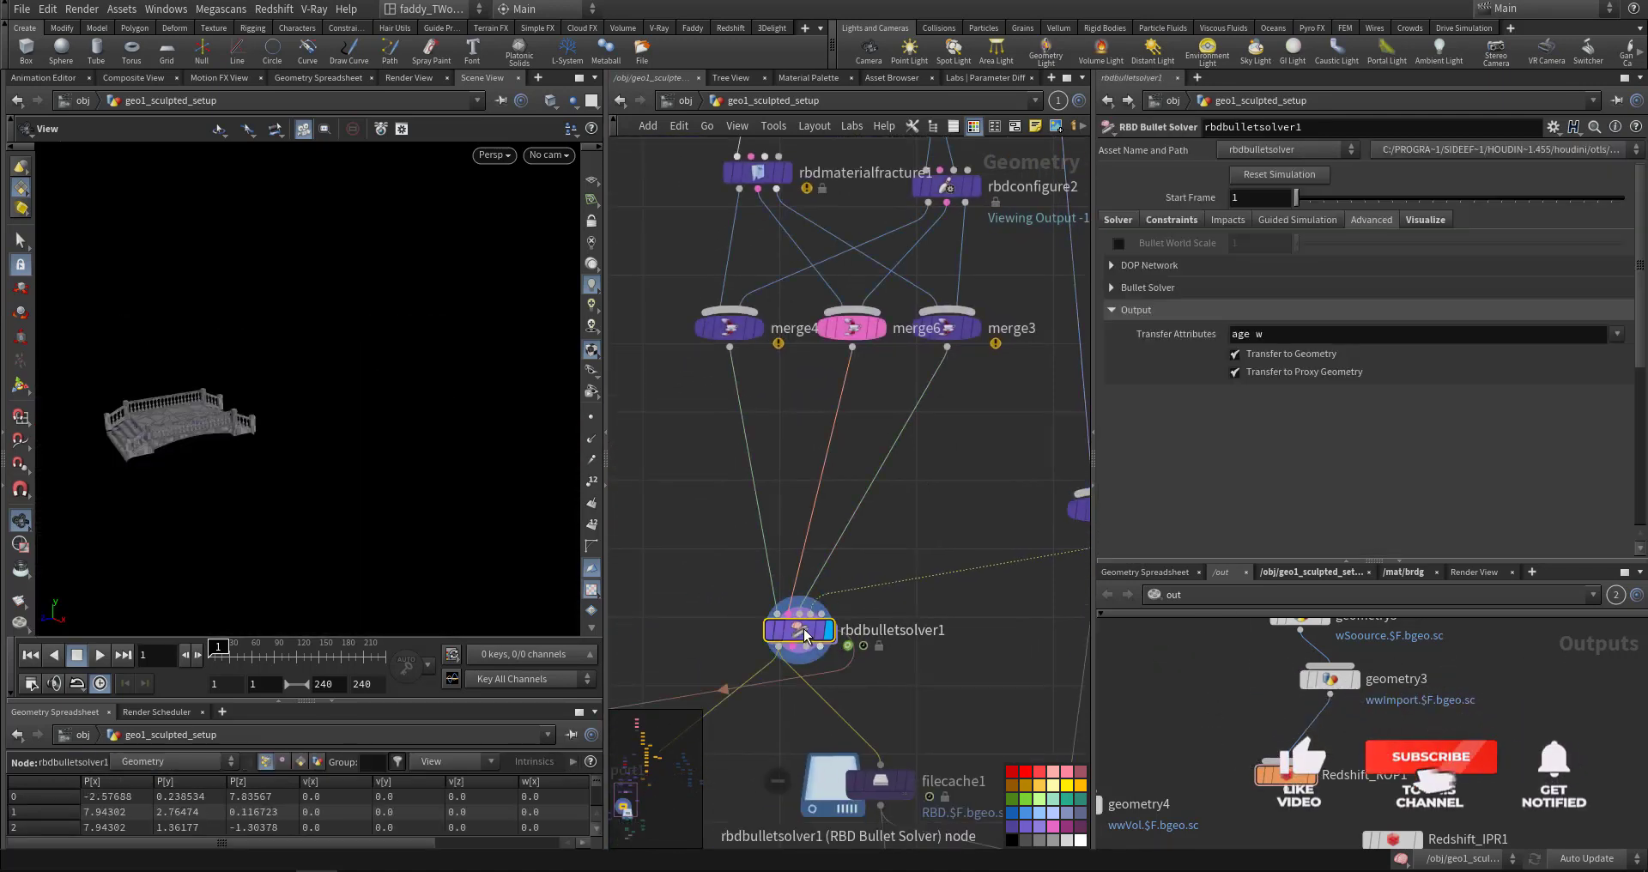
{"action": "left_click", "coordinate": [1409, 223]}
{"action": "left_click", "coordinate": [1235, 244]}
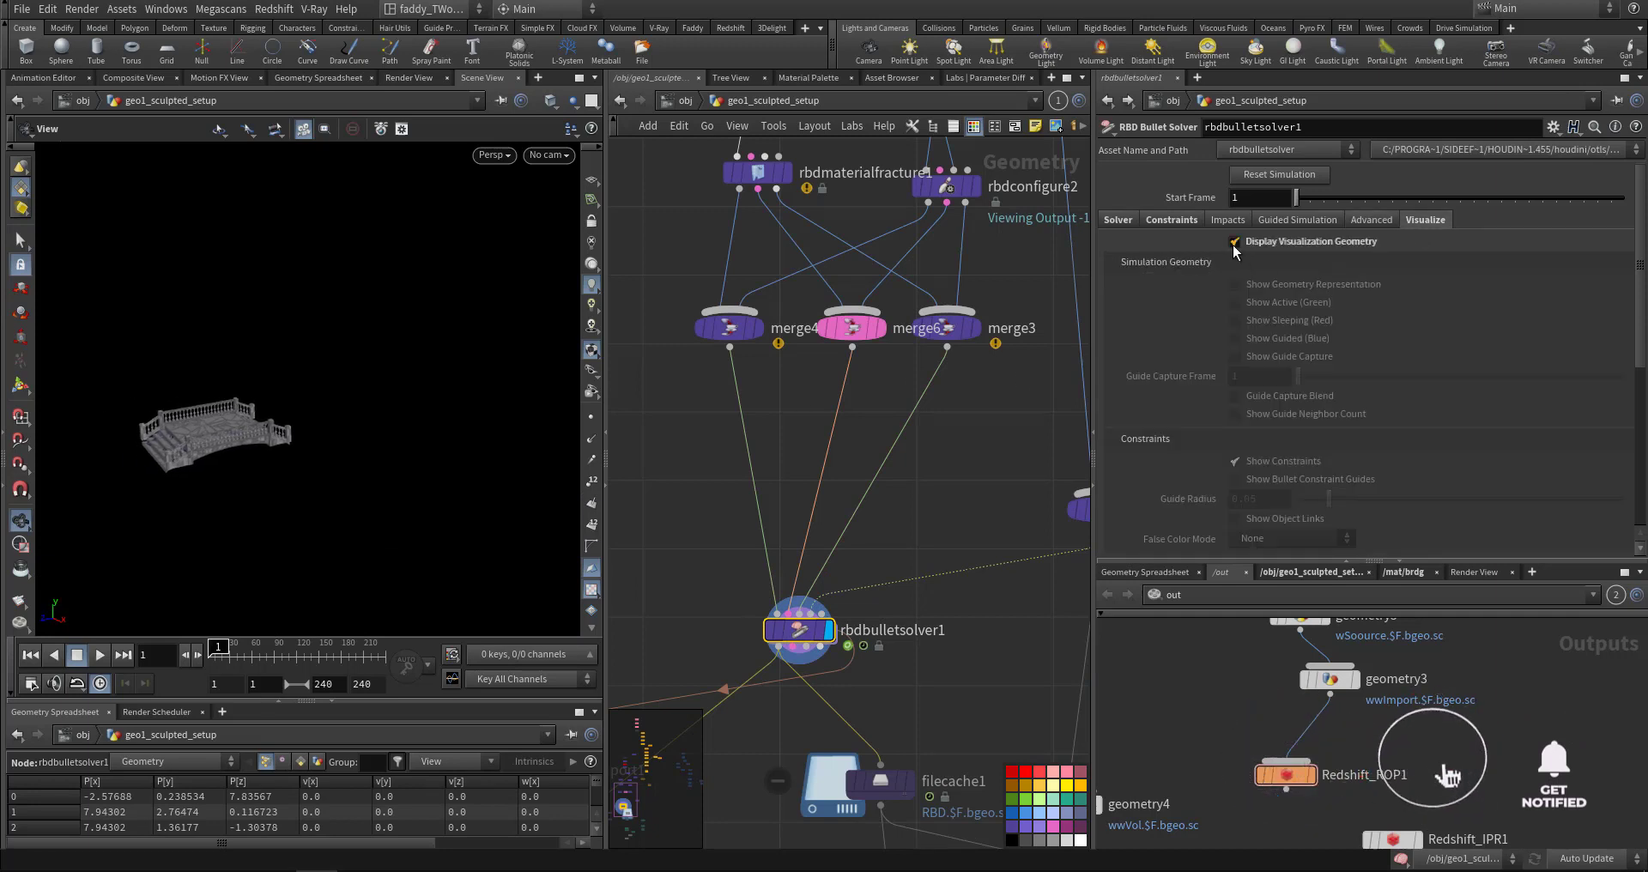
{"action": "left_click_drag", "start_coordinate": [386, 474], "coordinate": [282, 502]}
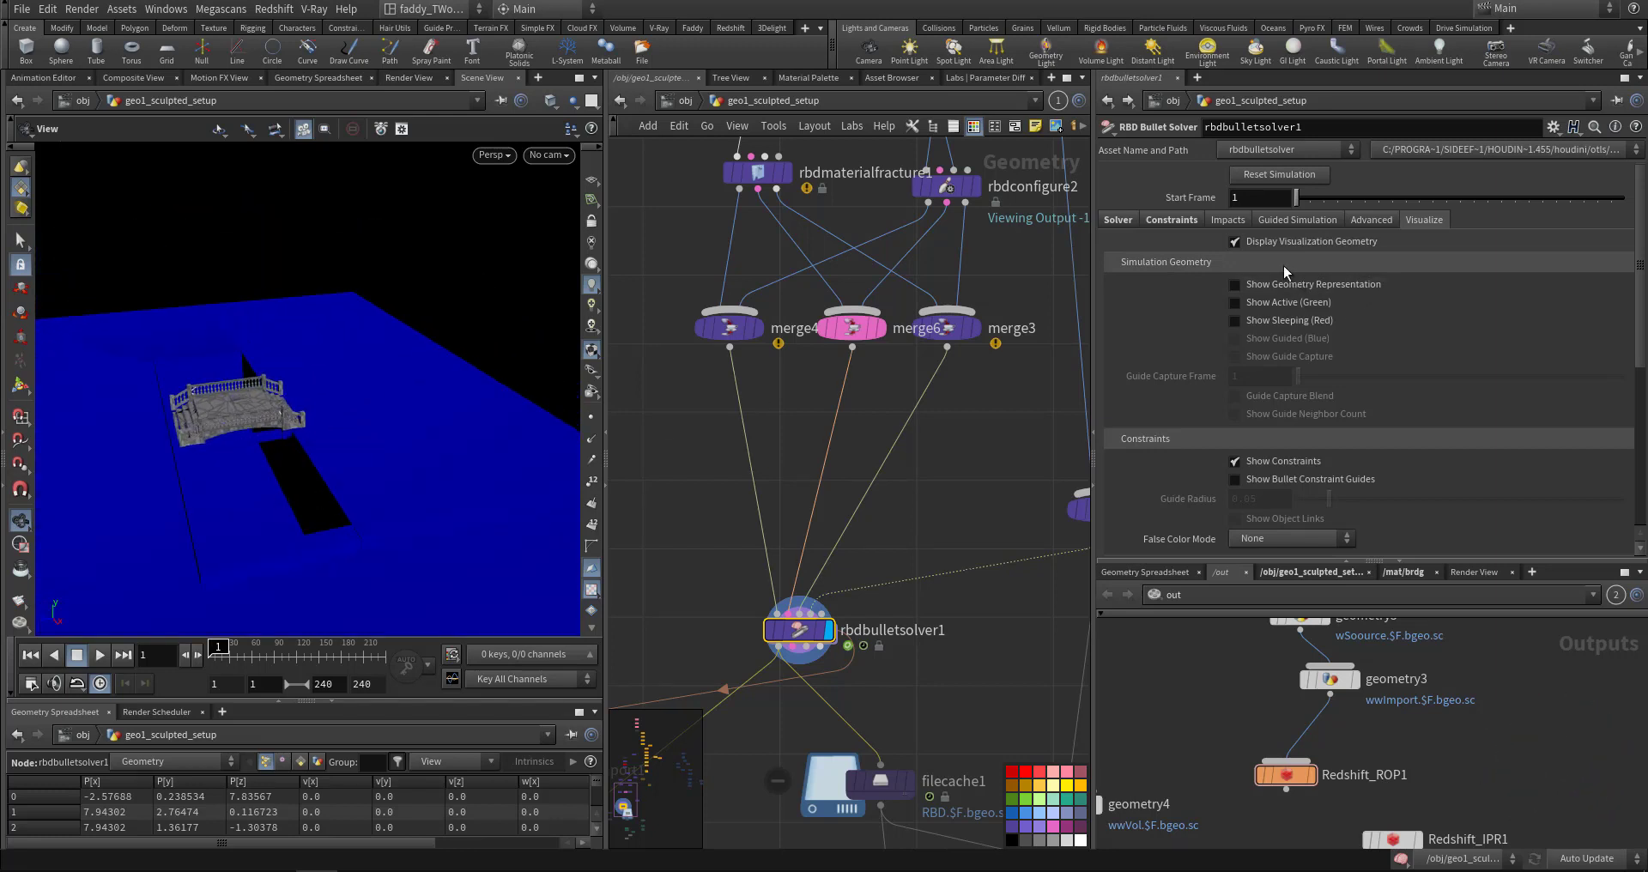
- Open rbdbulletsolver1's collision settings and check the Geometry Representation choices
{"action": "left_click", "coordinate": [1173, 220]}
{"action": "left_click", "coordinate": [1116, 220]}
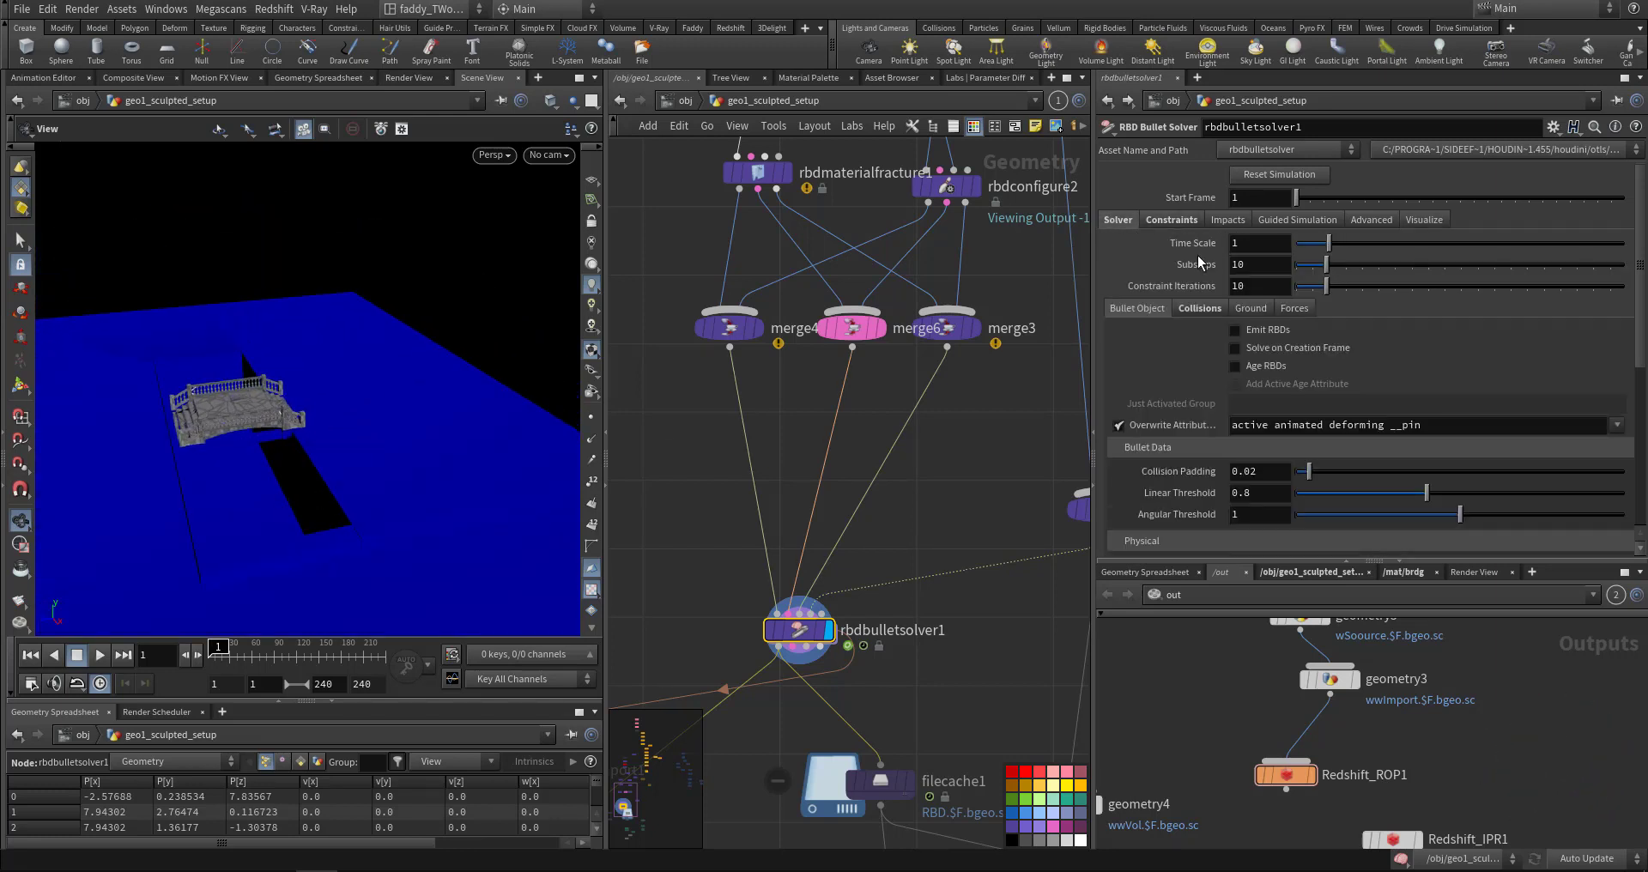
{"action": "left_click", "coordinate": [1209, 307]}
{"action": "left_click", "coordinate": [1272, 416]}
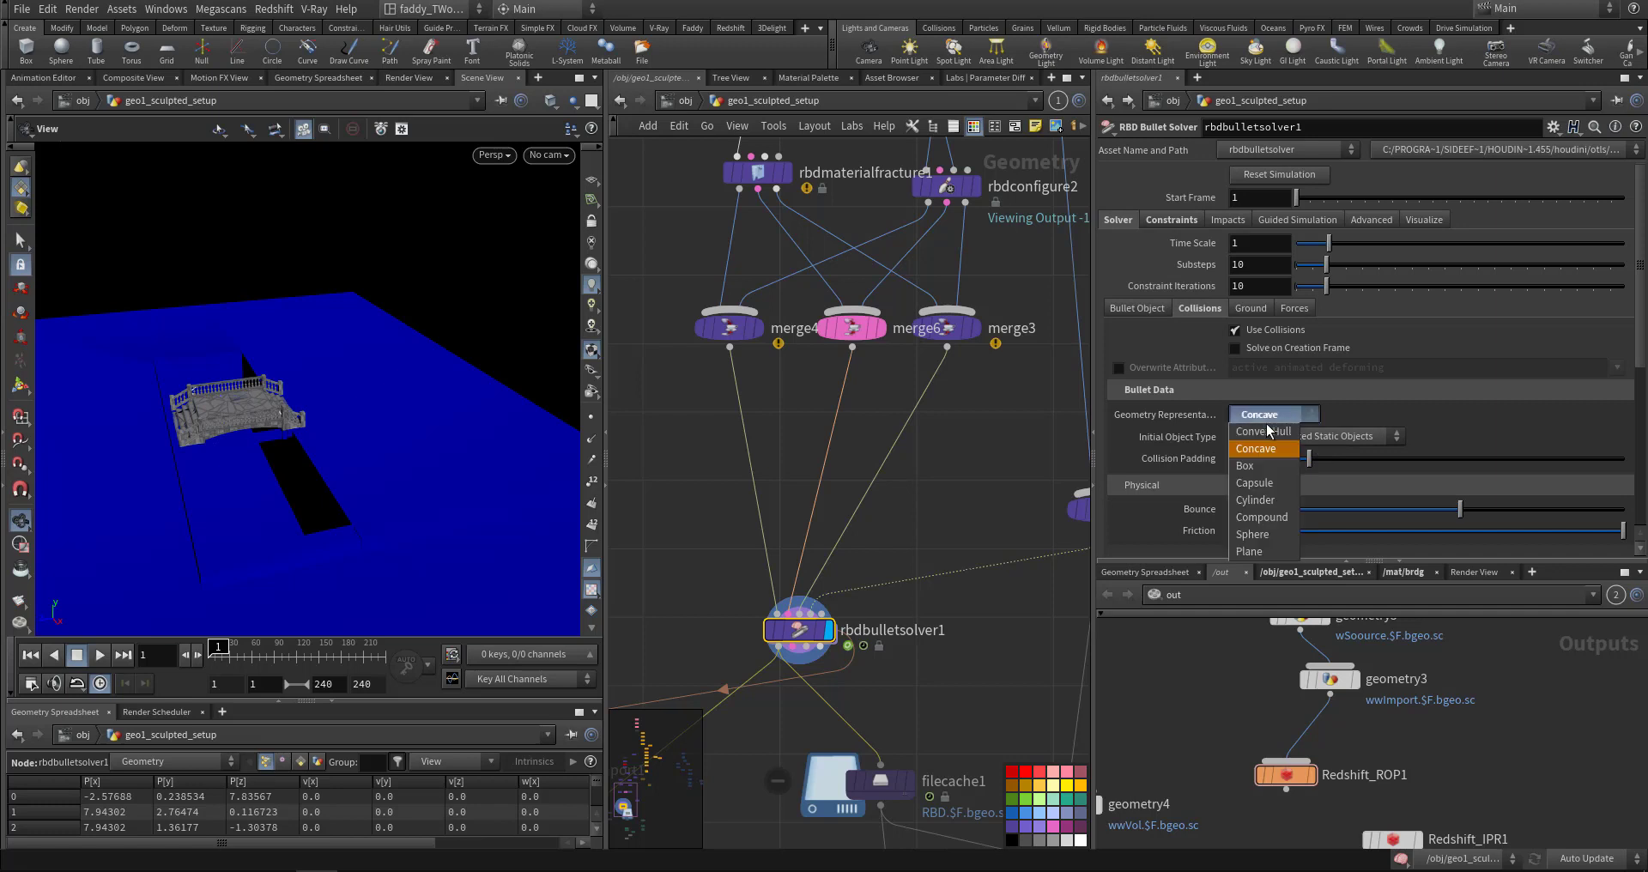
{"action": "left_click", "coordinate": [1178, 425]}
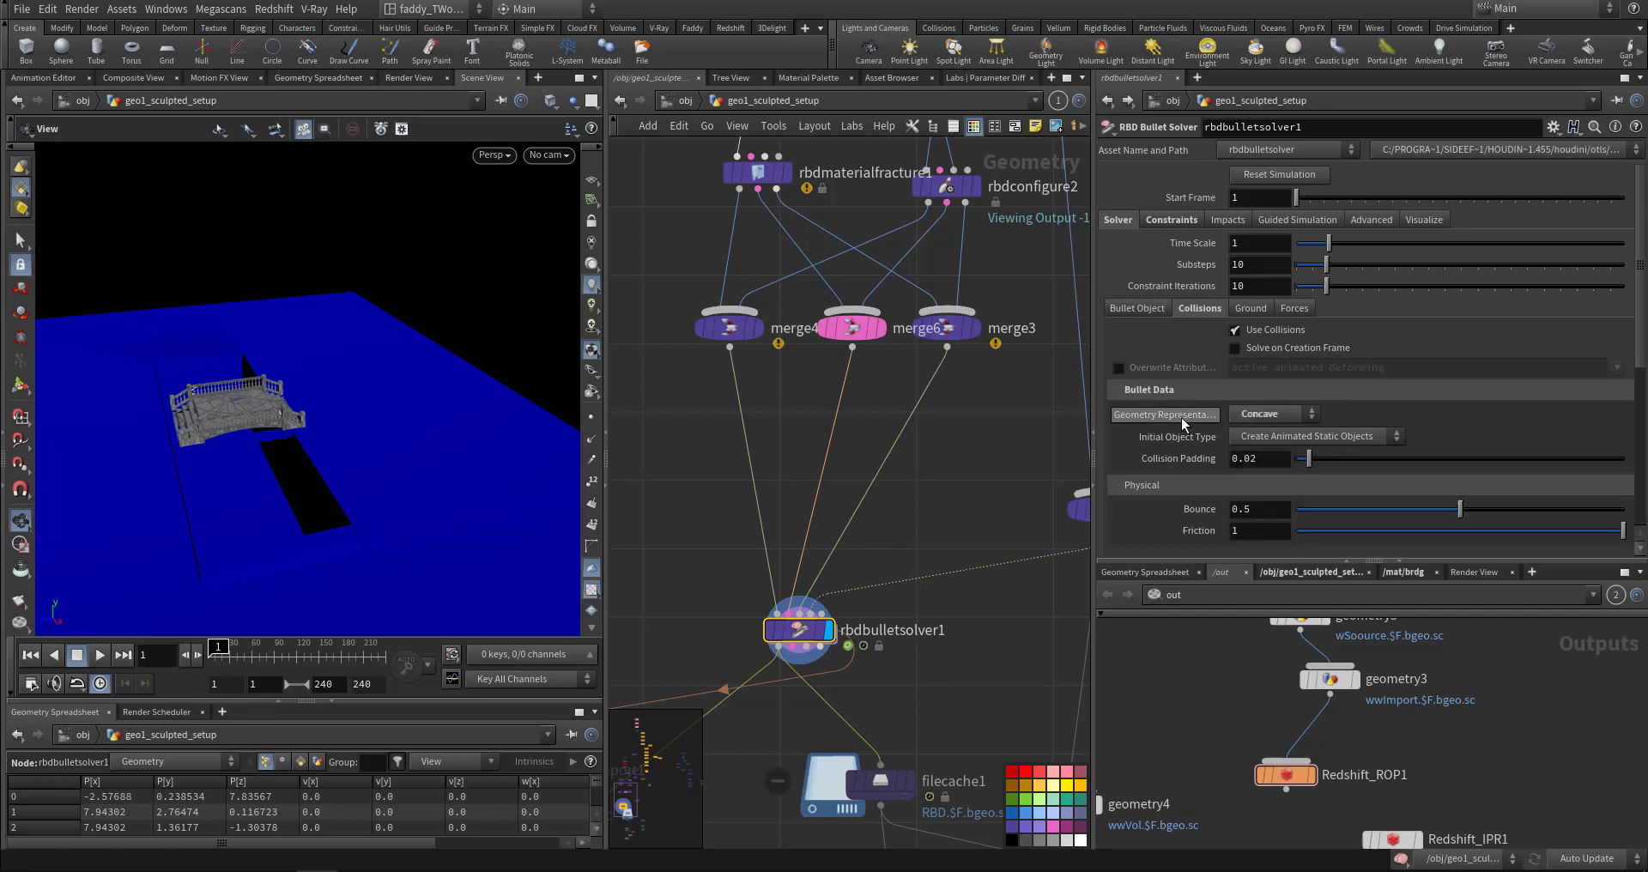
- Reset the collision Geometry Representation to its default, Convex Hull, and inspect the pool collision geometry
{"action": "middle_click", "coordinate": [1184, 418], "text": "ctrl"}
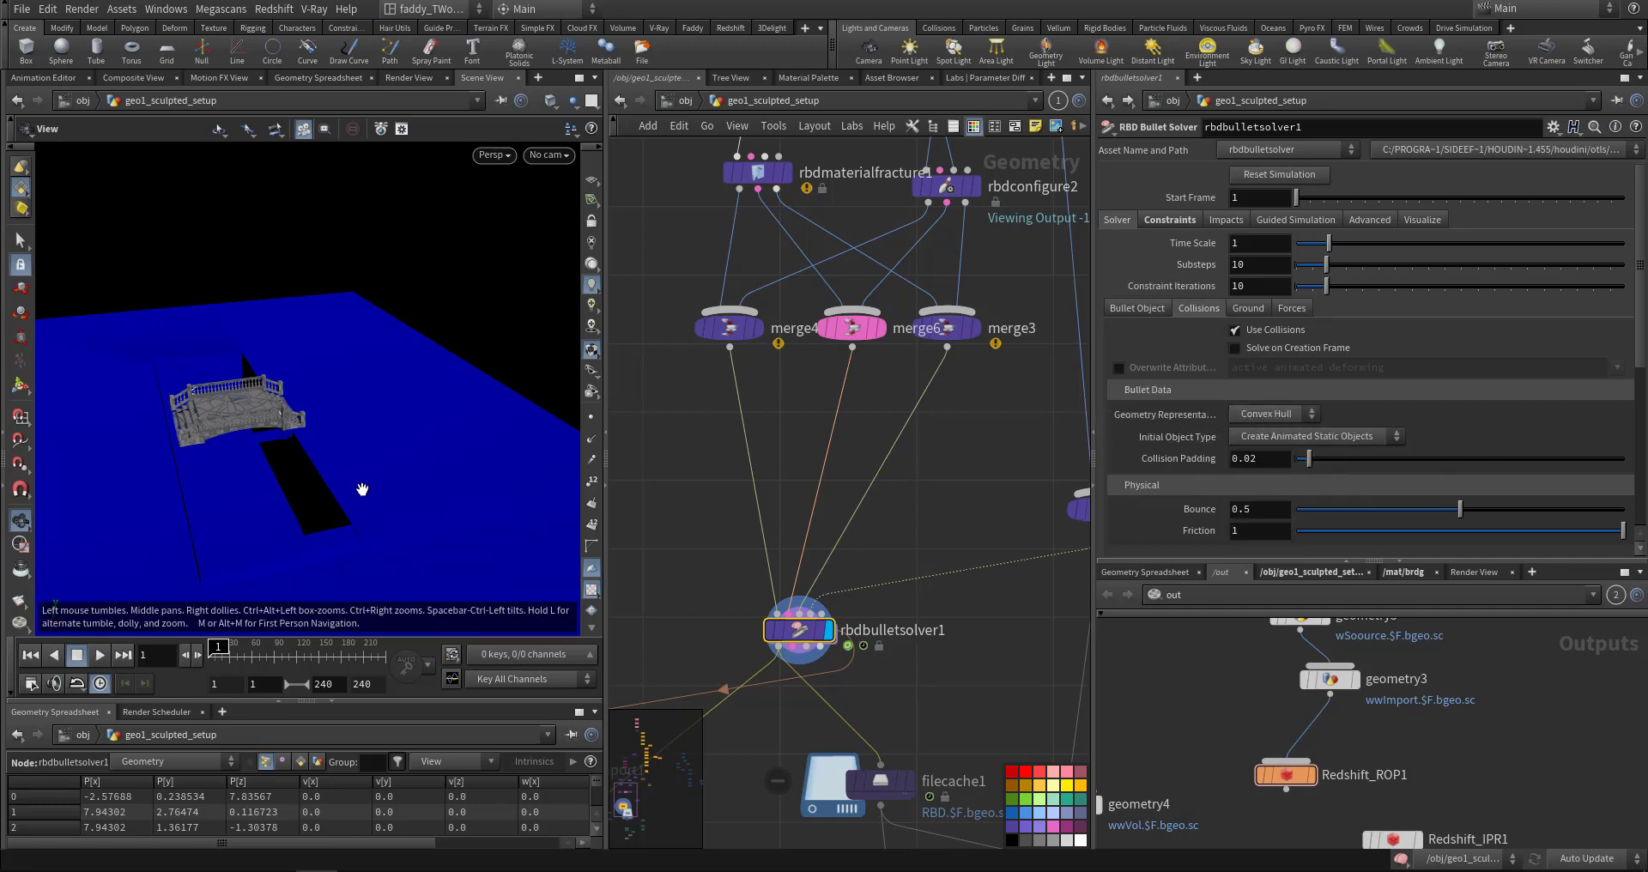
{"action": "left_click_drag", "start_coordinate": [368, 486], "coordinate": [284, 532]}
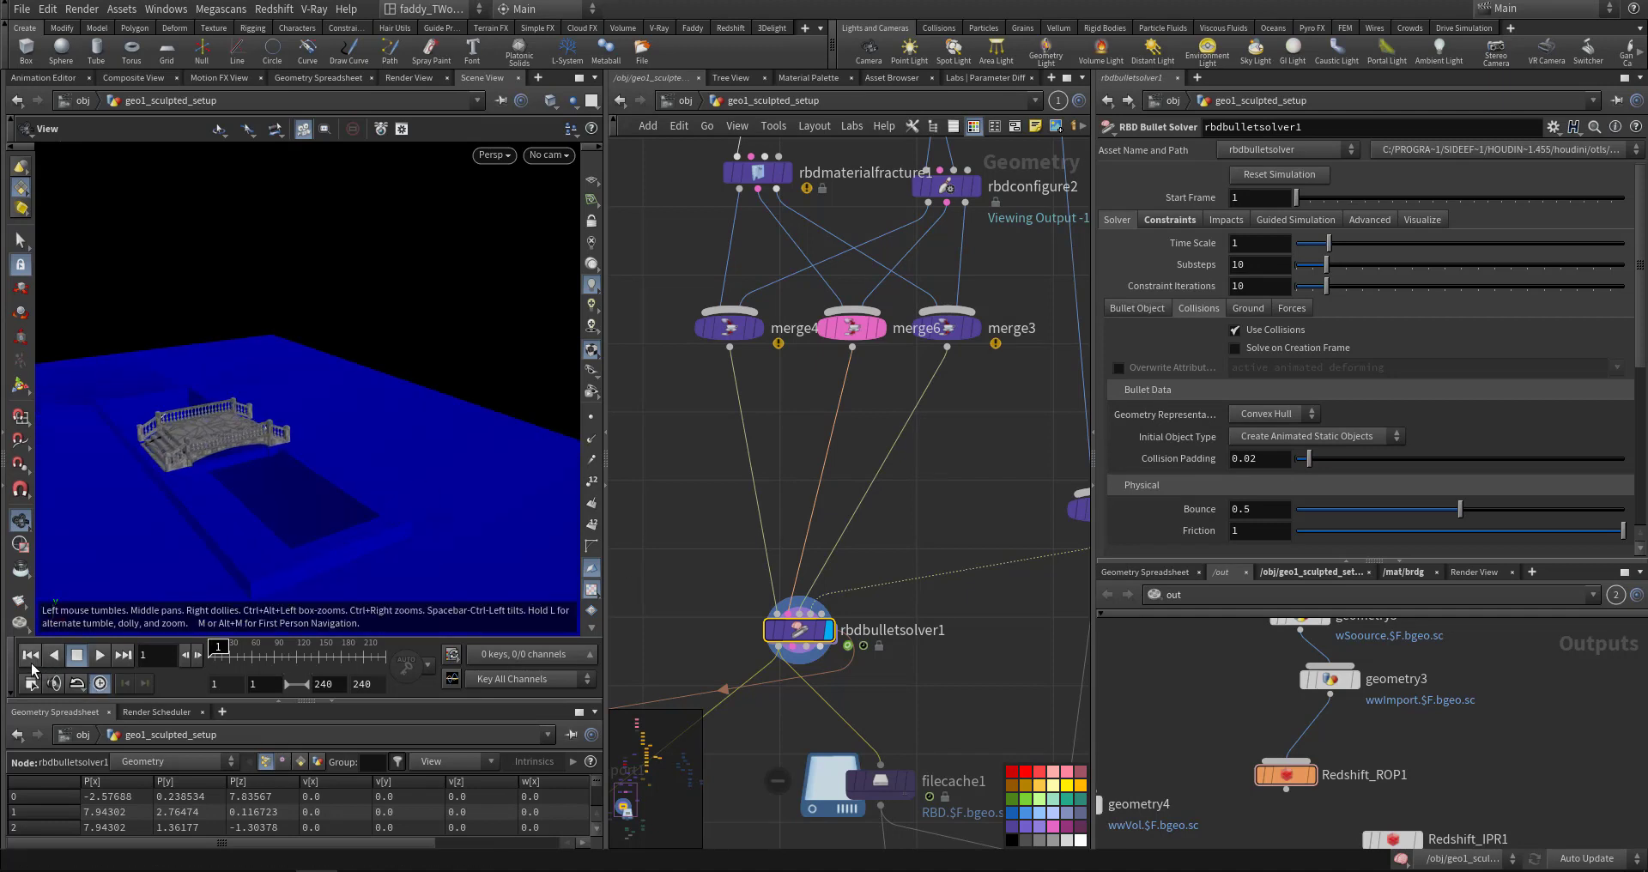
{"action": "mouse_move", "coordinate": [315, 529]}
{"action": "left_mouse_down"}
{"action": "mouse_move", "coordinate": [291, 570]}
{"action": "mouse_move", "coordinate": [295, 537]}
{"action": "left_mouse_up"}
- Set the collision Geometry Representation to Concave and inspect the pool opening under the bridge
{"action": "left_click", "coordinate": [1285, 418]}
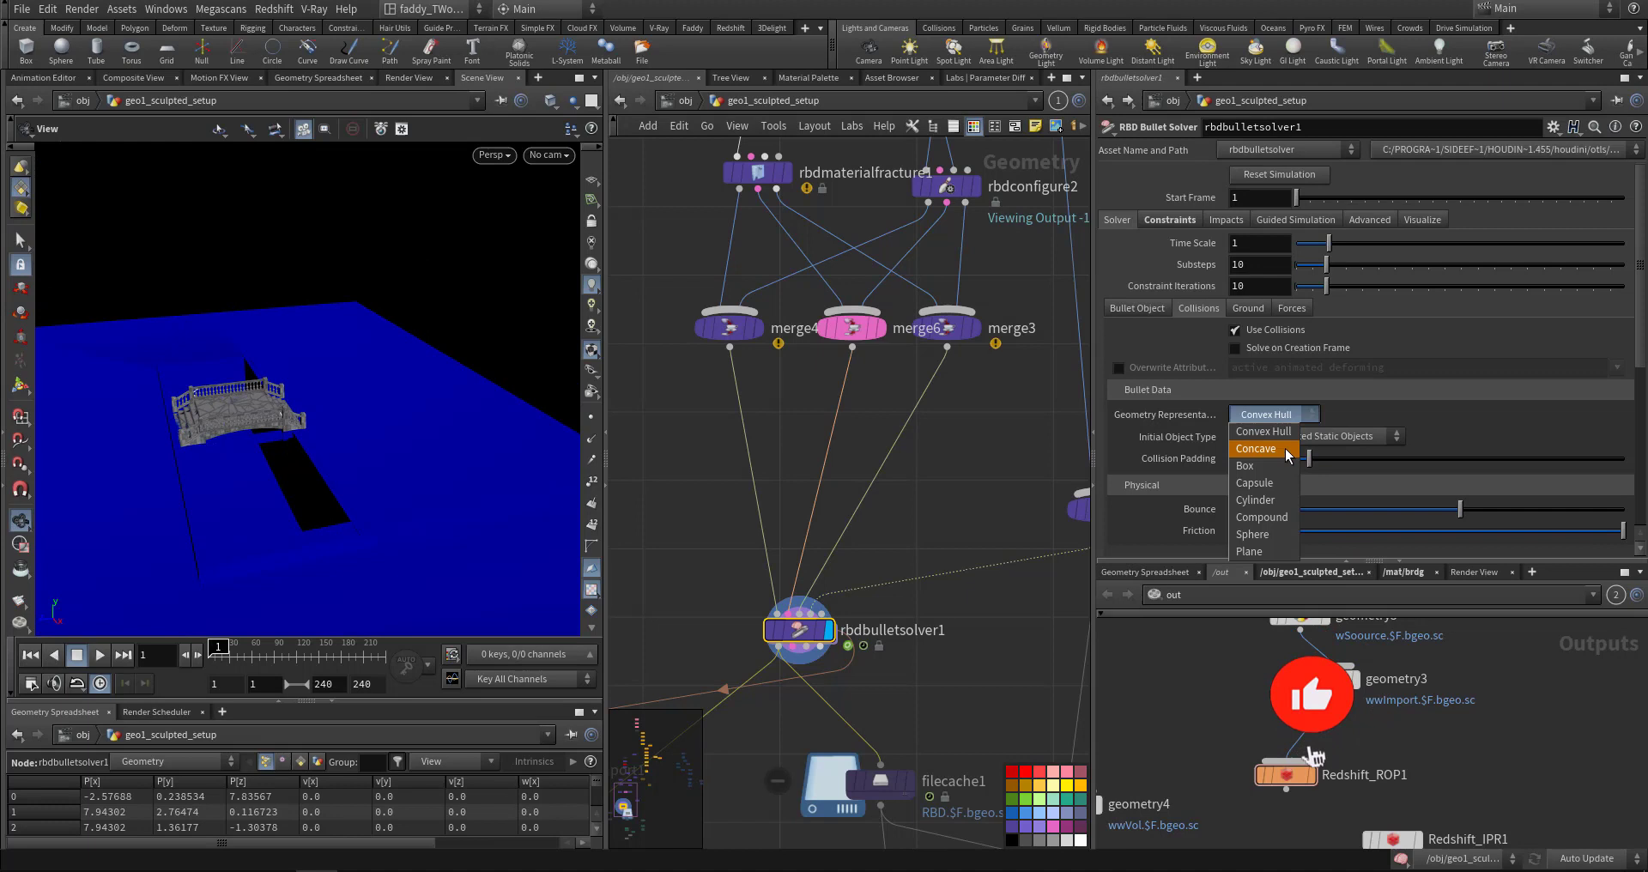
{"action": "left_click", "coordinate": [1256, 449]}
{"action": "mouse_move", "coordinate": [300, 507]}
{"action": "left_mouse_down"}
{"action": "mouse_move", "coordinate": [405, 500]}
{"action": "mouse_move", "coordinate": [268, 486]}
{"action": "mouse_move", "coordinate": [394, 478]}
{"action": "mouse_move", "coordinate": [311, 533]}
{"action": "left_mouse_up"}
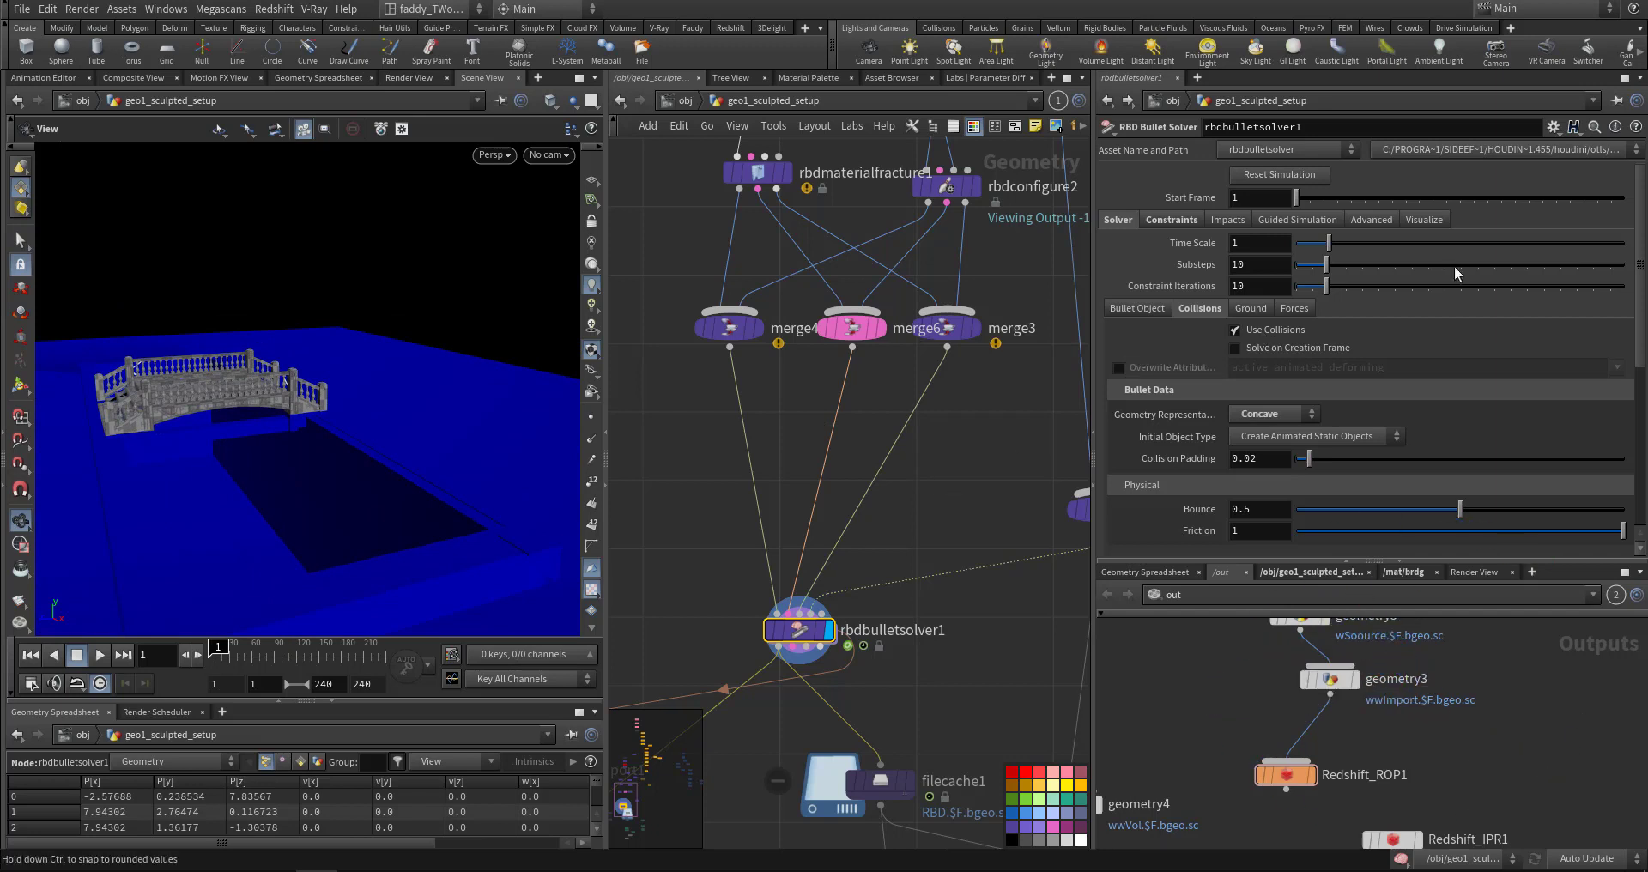
- Turn off Display Visualization Geometry on rbdbulletsolver1 and open its glue constraint settings
{"action": "left_click", "coordinate": [1441, 220]}
{"action": "left_click", "coordinate": [1326, 242]}
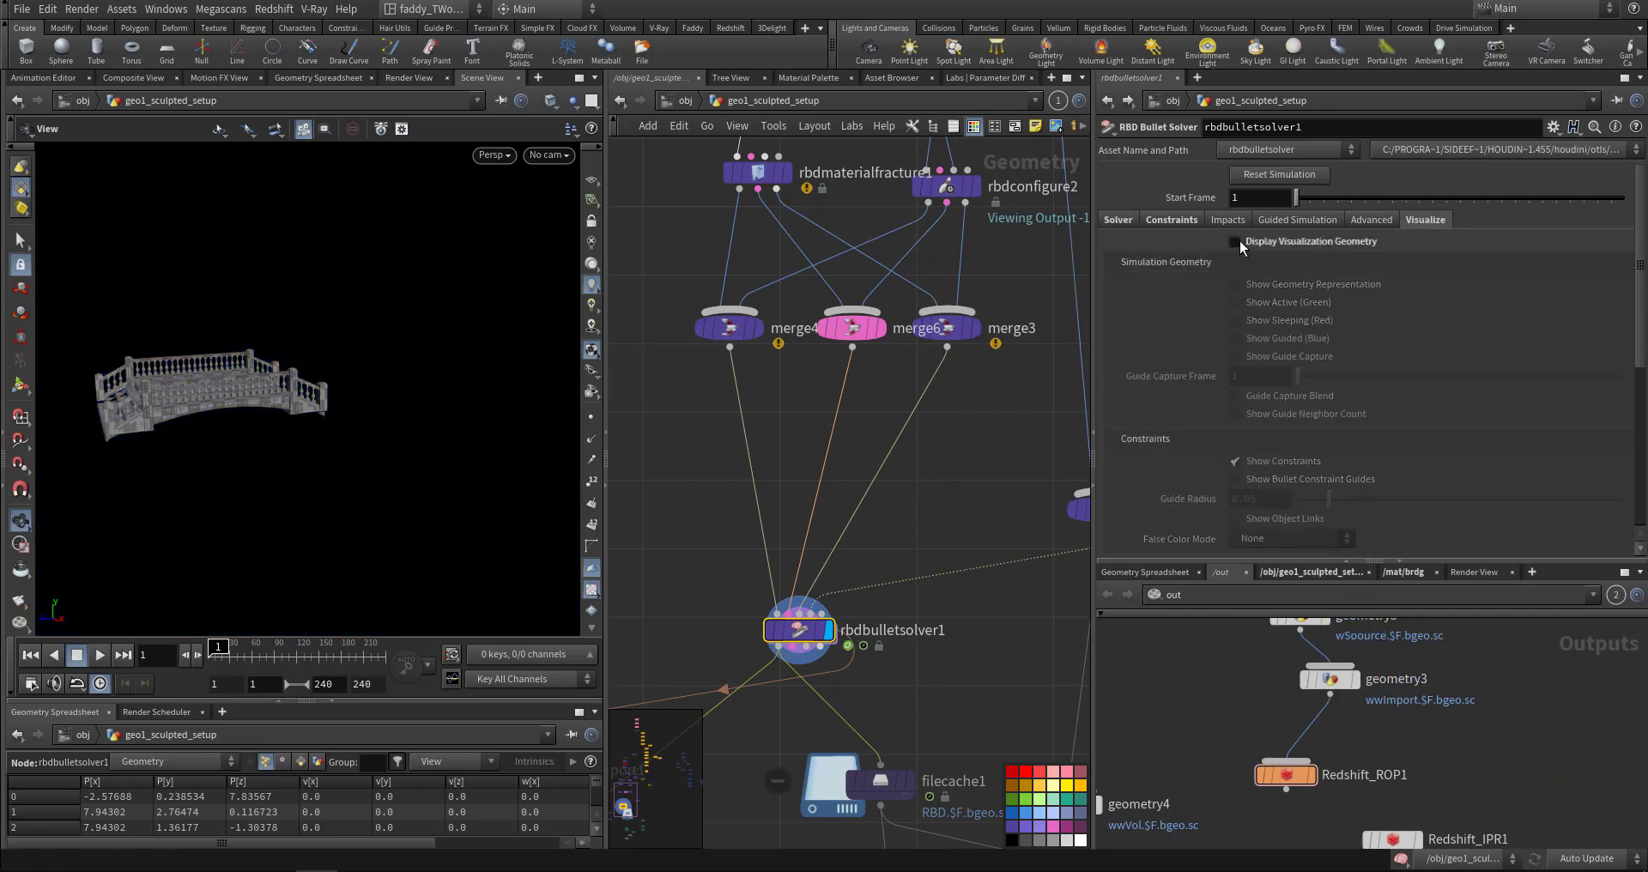
{"action": "left_click", "coordinate": [1193, 220]}
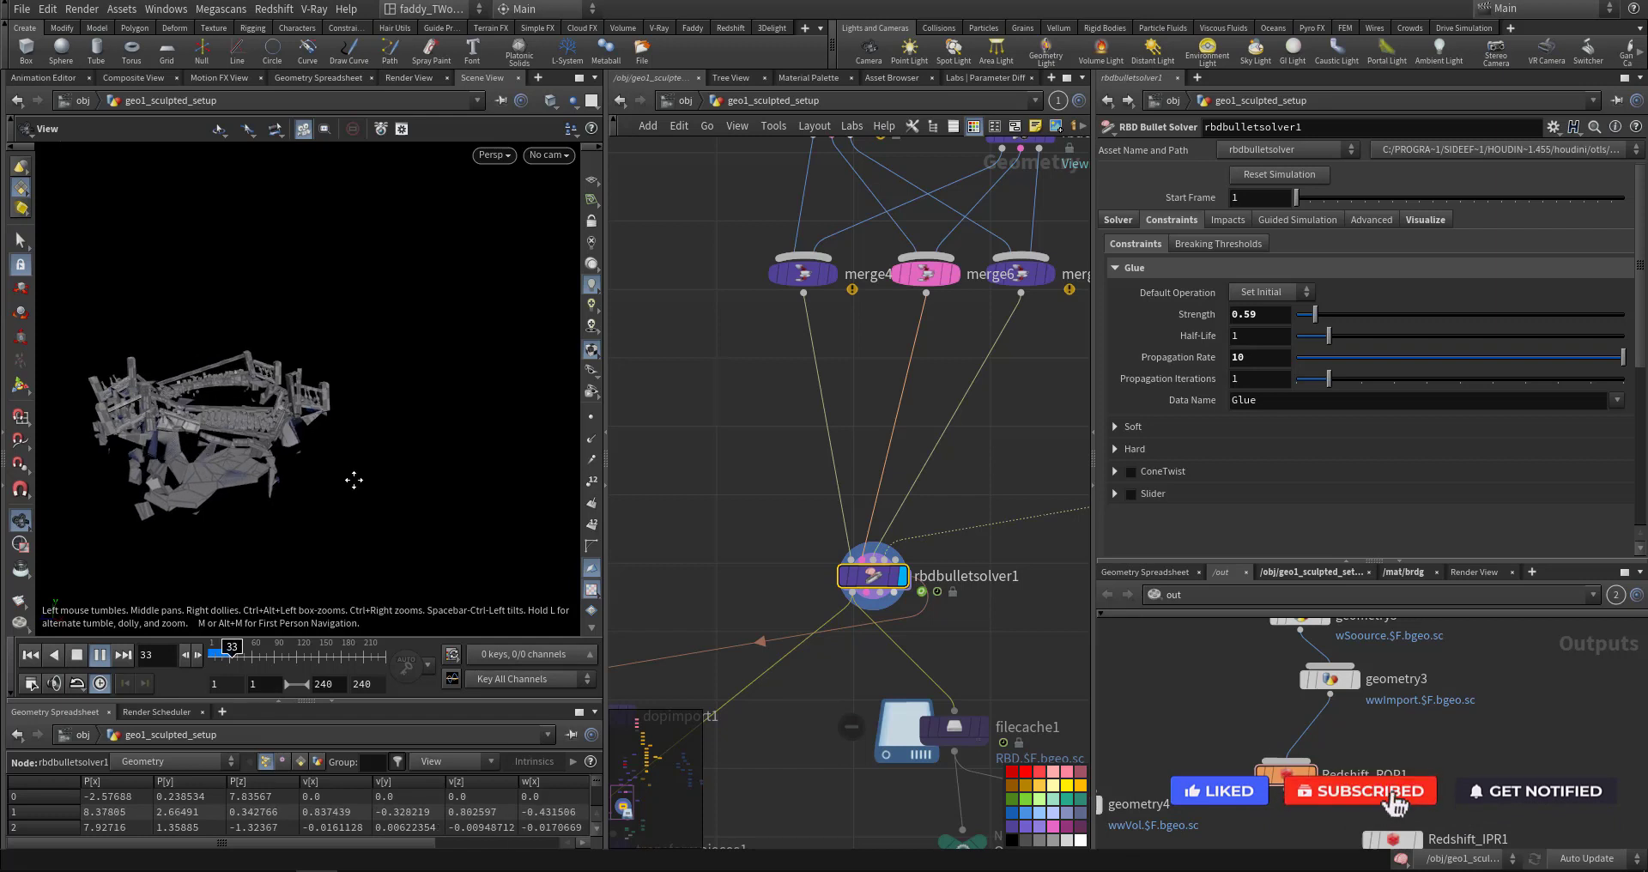
- Watch the bridge collapse simulation play, stop it and return the timeline to frame 1
{"action": "middle_click_drag", "start_coordinate": [353, 478], "coordinate": [446, 477]}
{"action": "right_click_drag", "start_coordinate": [375, 474], "coordinate": [432, 473]}
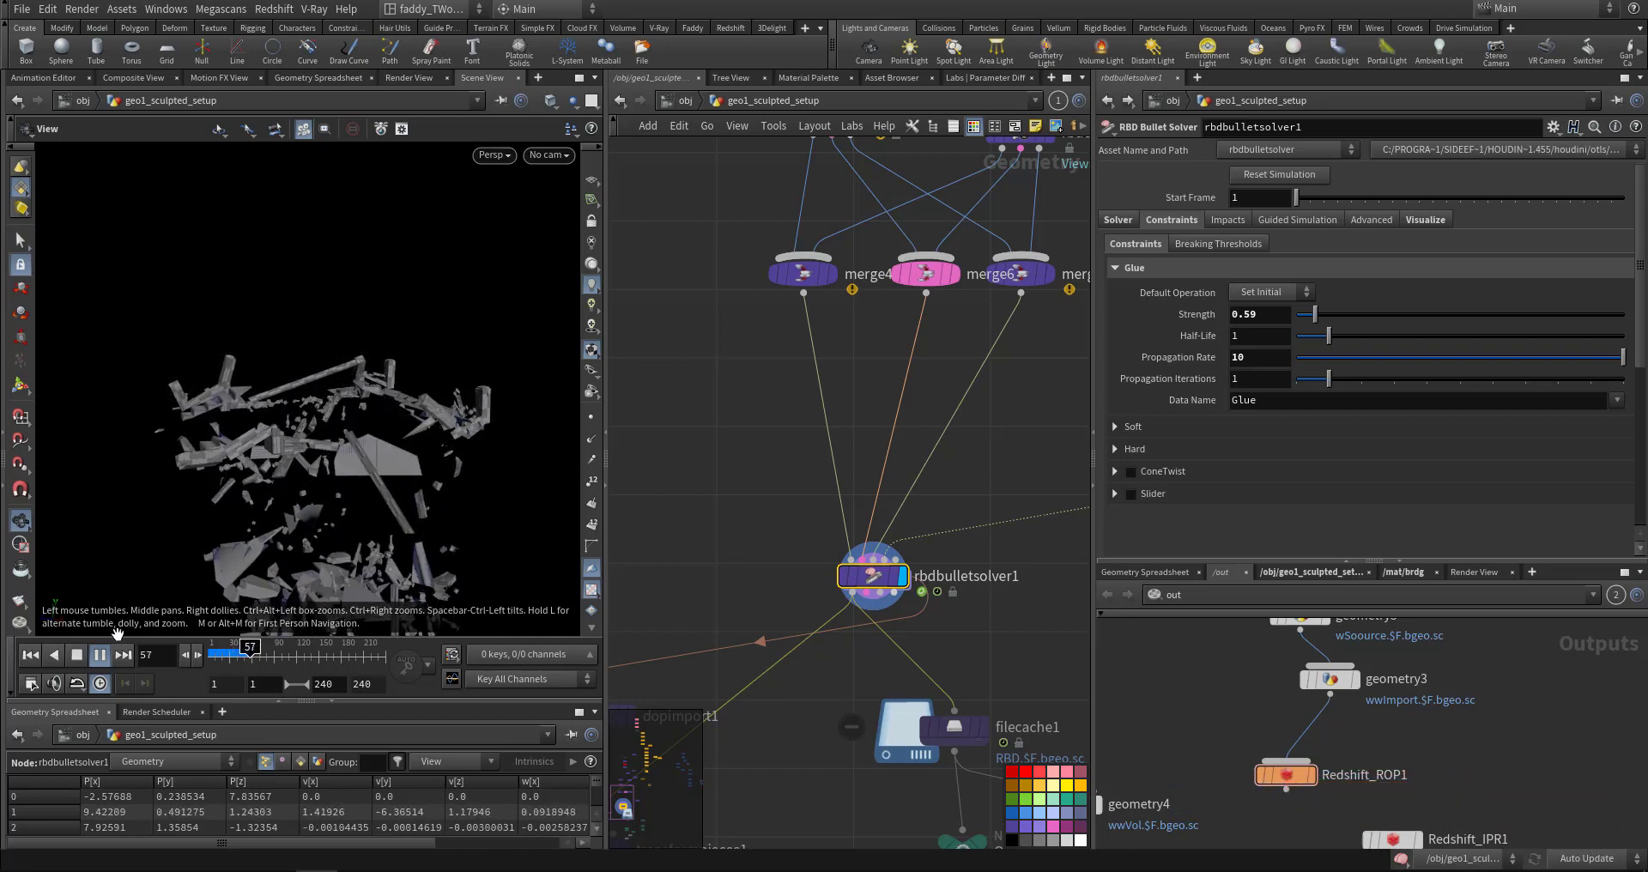
{"action": "left_click", "coordinate": [84, 656]}
{"action": "left_click_drag", "start_coordinate": [229, 660], "coordinate": [218, 651]}
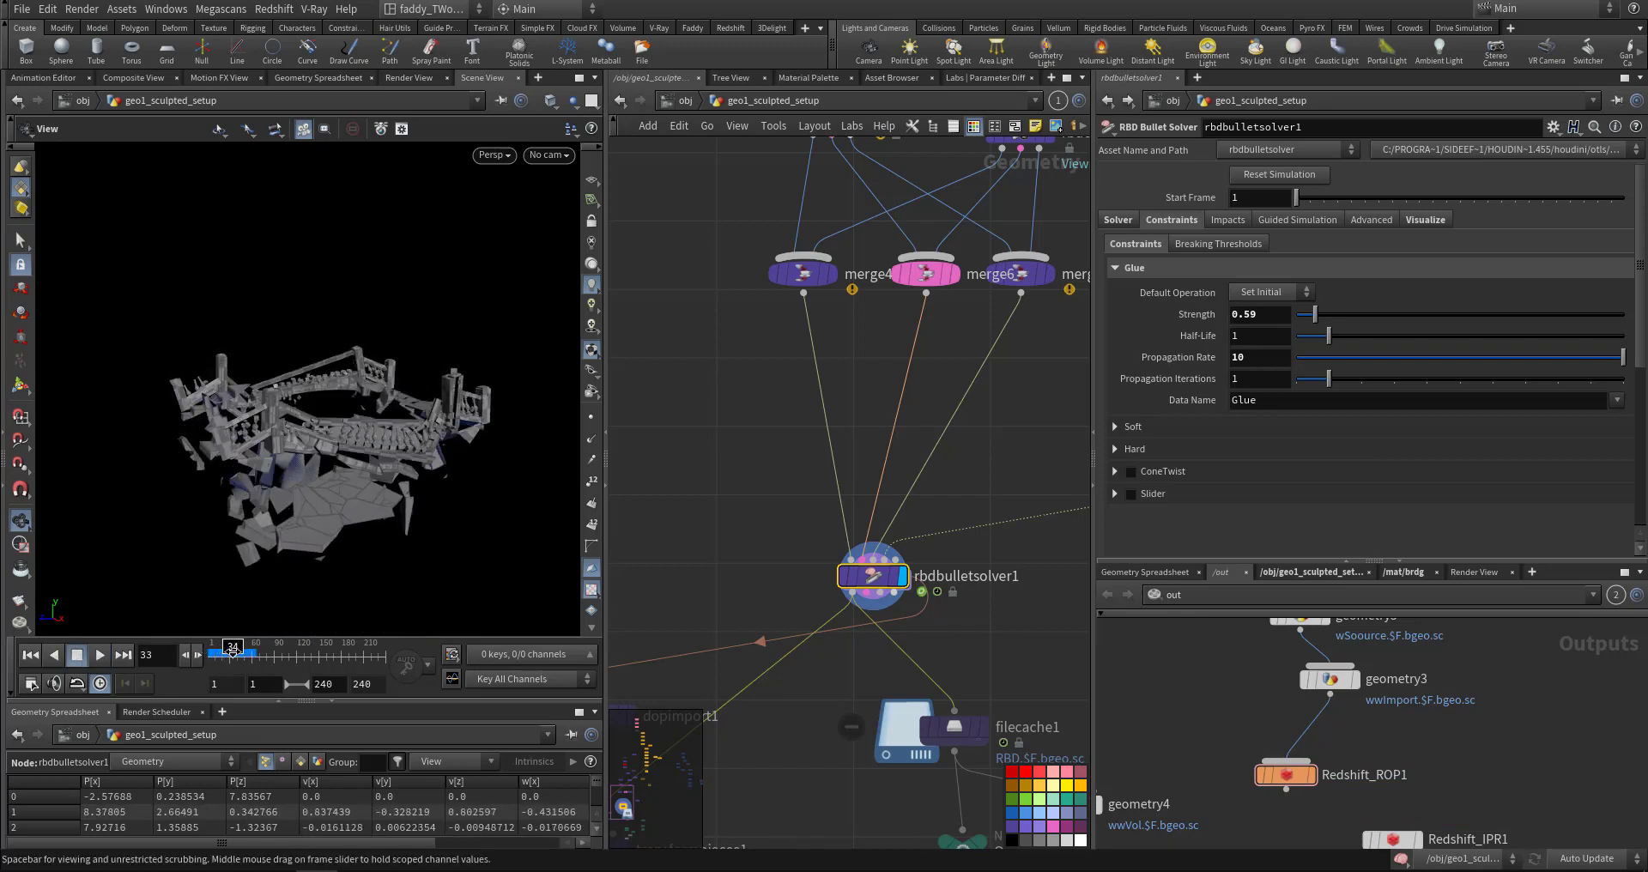
{"action": "mouse_move", "coordinate": [231, 650]}
{"action": "left_mouse_down"}
{"action": "mouse_move", "coordinate": [254, 650]}
{"action": "mouse_move", "coordinate": [208, 650]}
{"action": "left_mouse_up"}
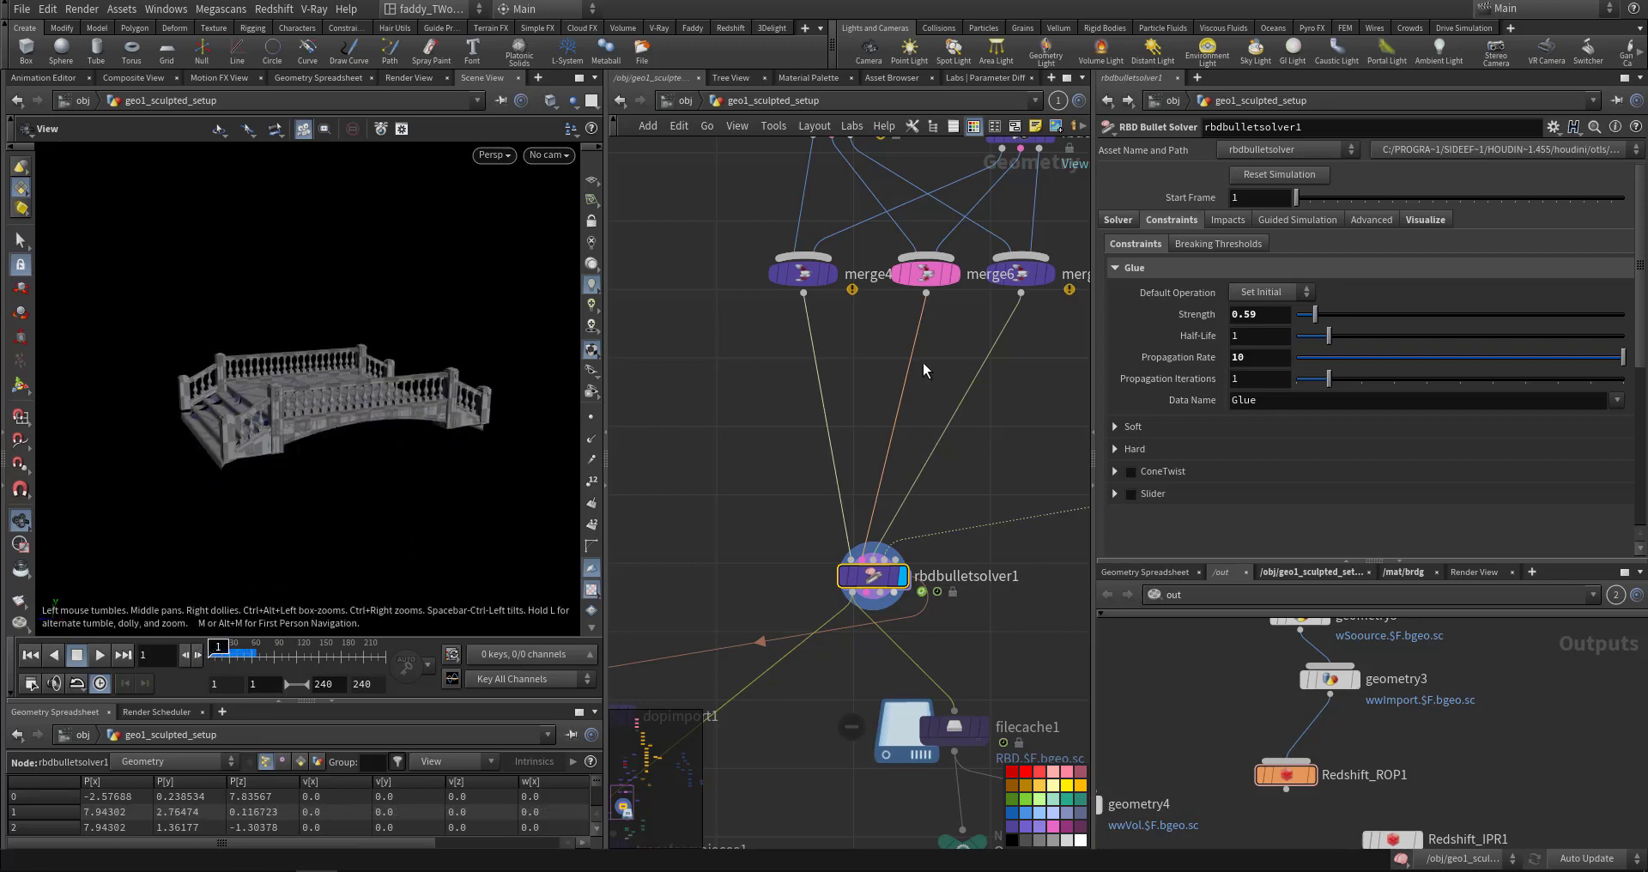
- Enable Display Visualization Geometry, view the collapse from beneath the bridge at frame 33 and return to frame 1
{"action": "left_click", "coordinate": [1413, 223]}
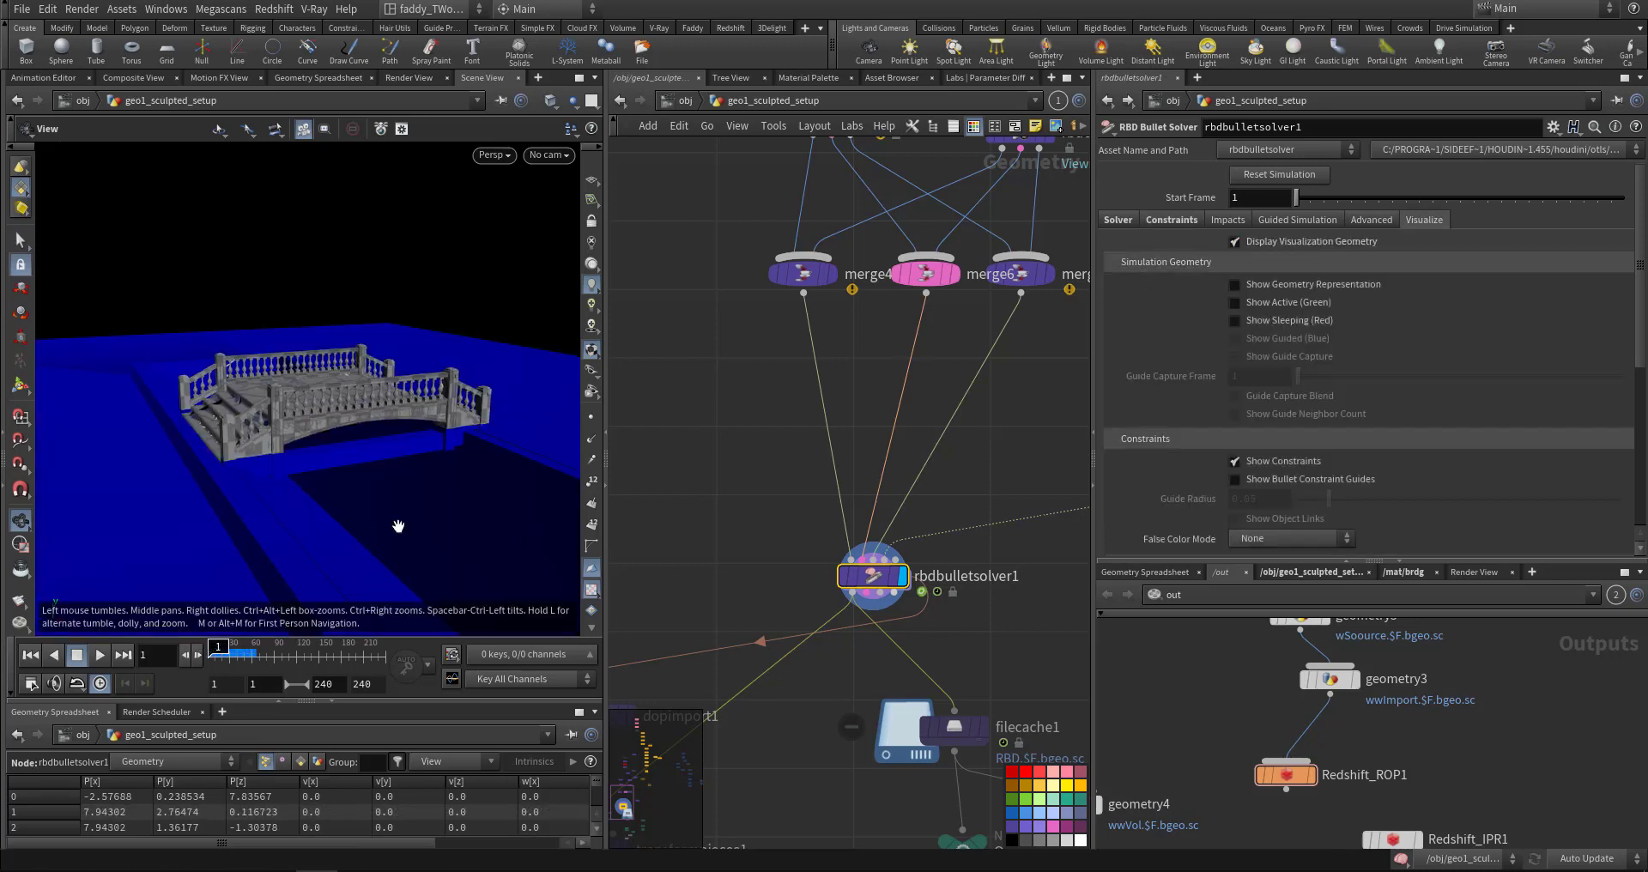
{"action": "left_click_drag", "start_coordinate": [221, 646], "coordinate": [249, 646]}
{"action": "scroll", "coordinate": [398, 412], "scroll_direction": "up", "scroll_amount": 4}
{"action": "left_click_drag", "start_coordinate": [397, 412], "coordinate": [283, 402]}
{"action": "middle_click_drag", "start_coordinate": [283, 402], "coordinate": [305, 283]}
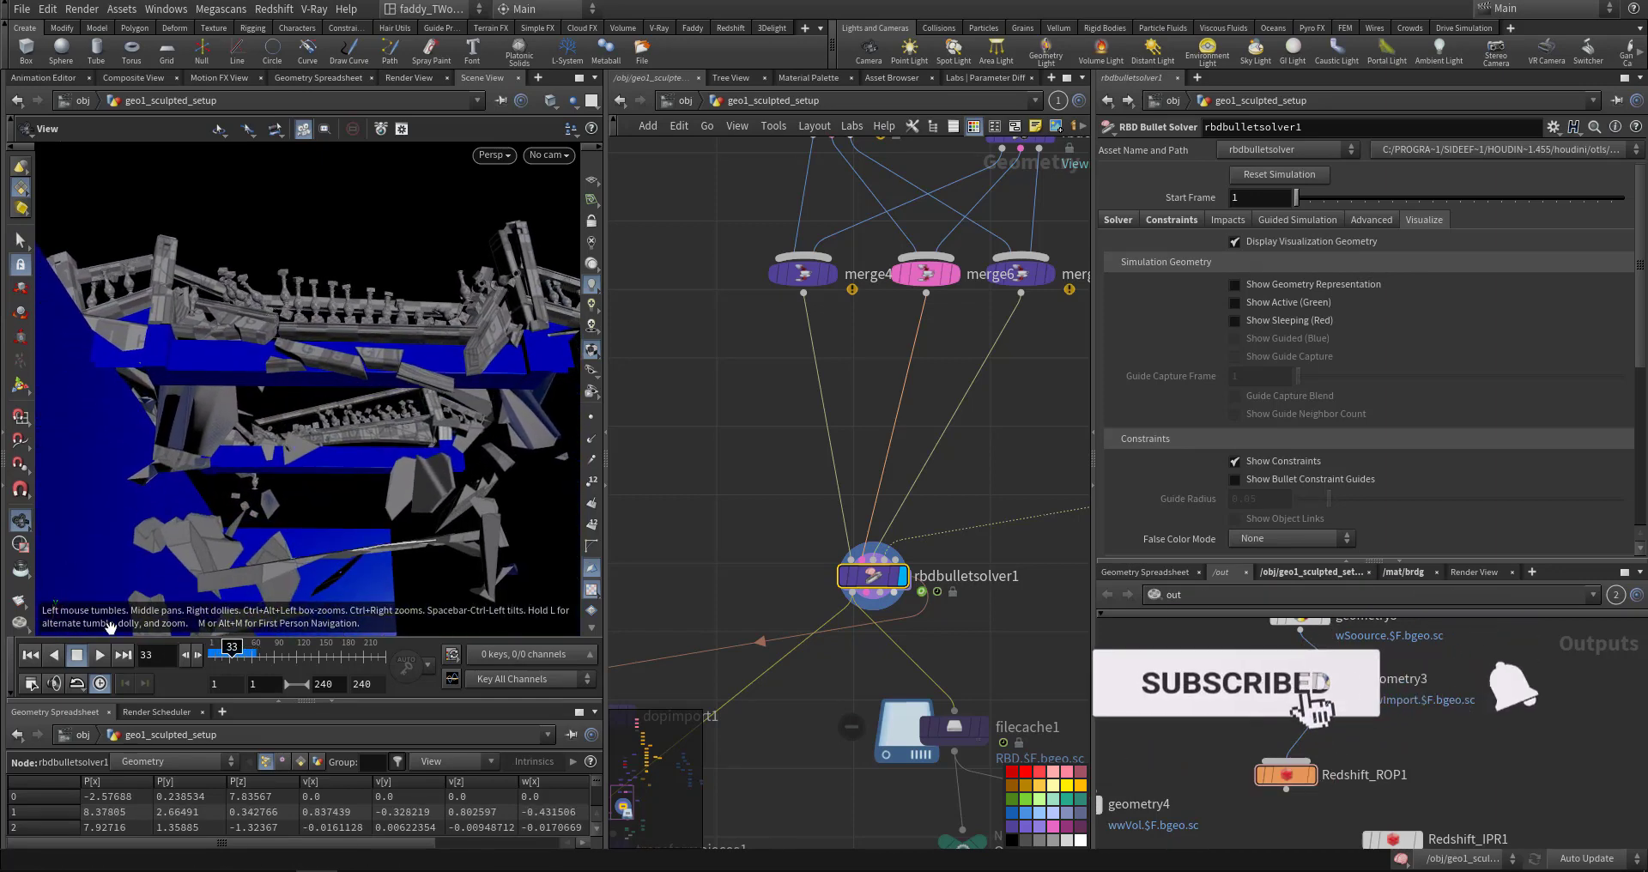
{"action": "left_click", "coordinate": [212, 654]}
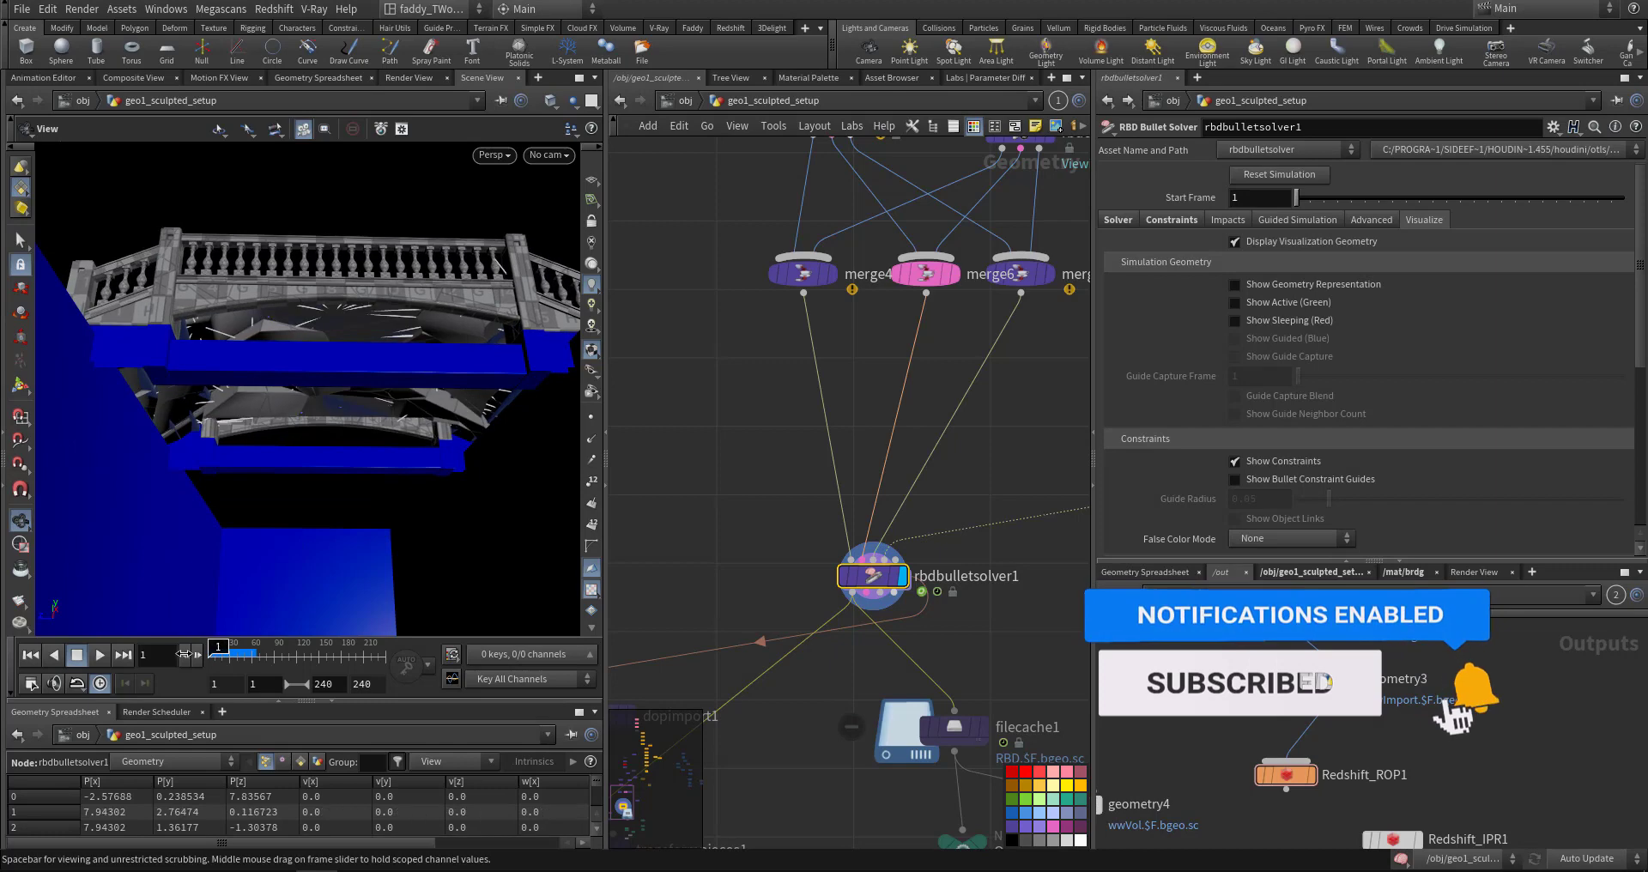
{"action": "mouse_move", "coordinate": [215, 650]}
{"action": "left_mouse_down"}
{"action": "mouse_move", "coordinate": [247, 649]}
{"action": "mouse_move", "coordinate": [210, 650]}
{"action": "left_mouse_up"}
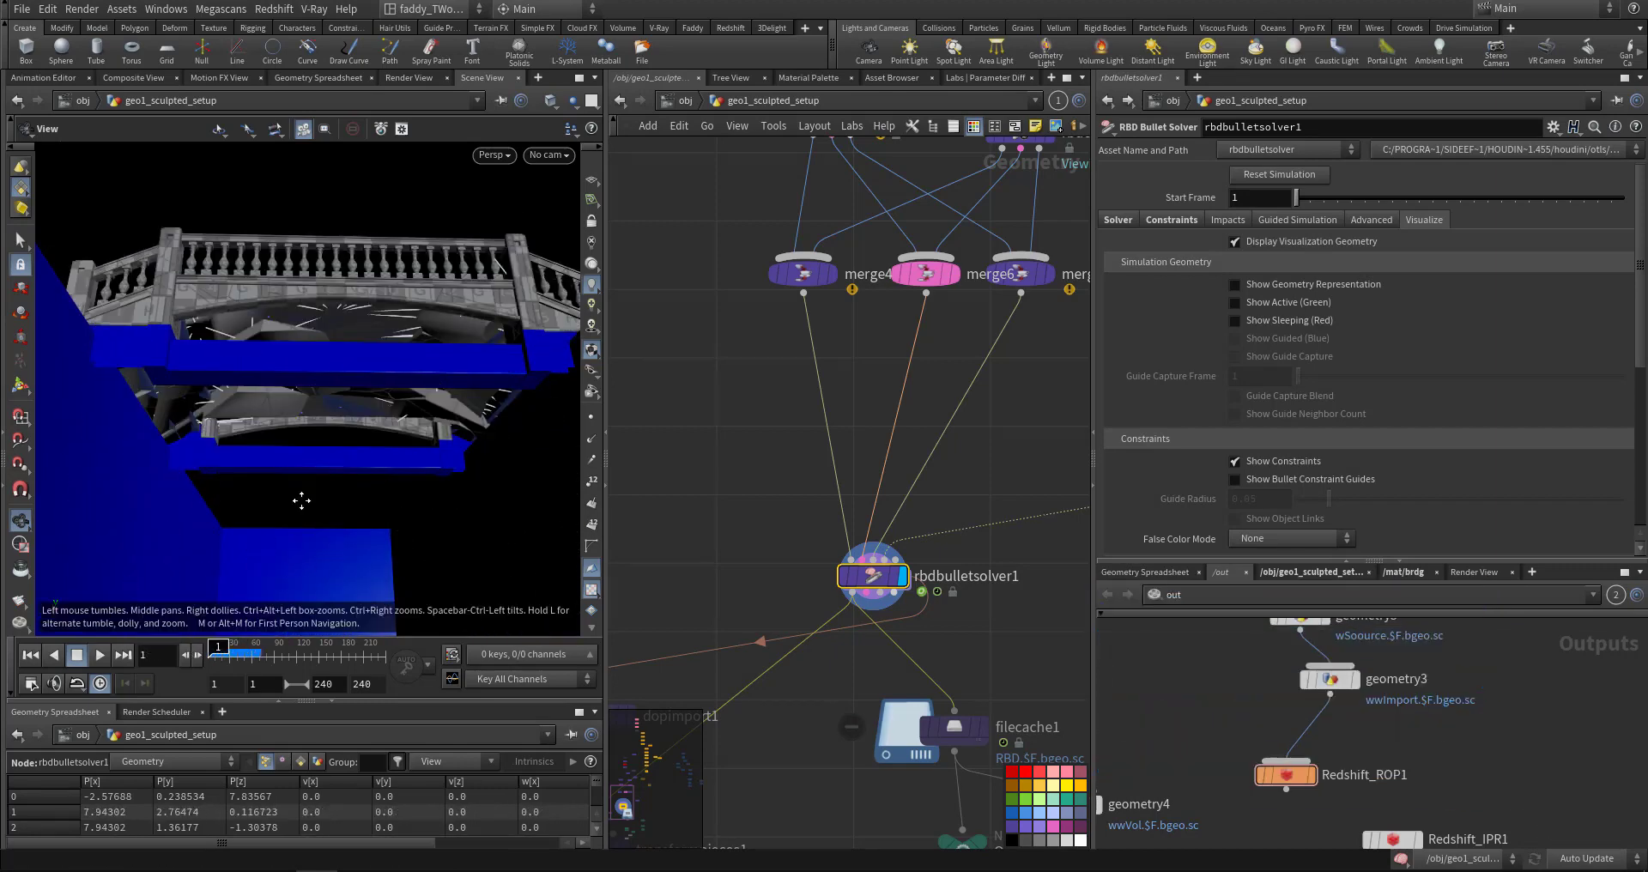
- Examine the blue collision beams beneath the bridge in a maximized viewport, advance to frame 6 and restore the pane layout
{"action": "middle_click_drag", "start_coordinate": [302, 500], "coordinate": [291, 513]}
{"action": "right_click", "coordinate": [309, 386]}
{"action": "left_click", "coordinate": [580, 79]}
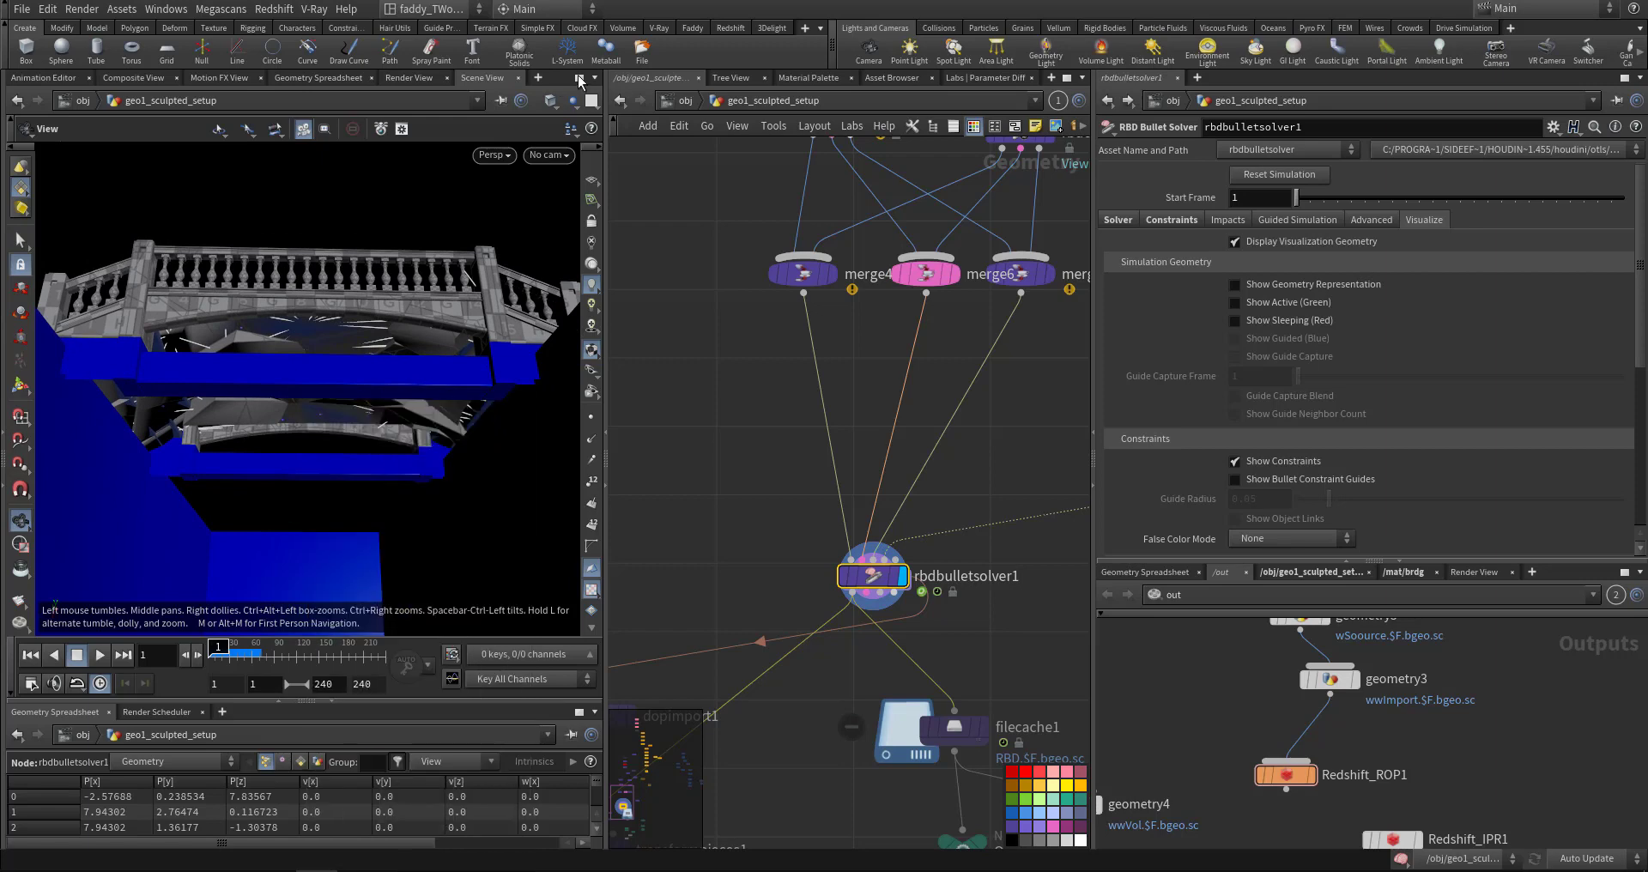
{"action": "left_click", "coordinate": [580, 79]}
{"action": "right_click_drag", "start_coordinate": [638, 474], "coordinate": [630, 481]}
{"action": "middle_click_drag", "start_coordinate": [630, 481], "coordinate": [623, 488]}
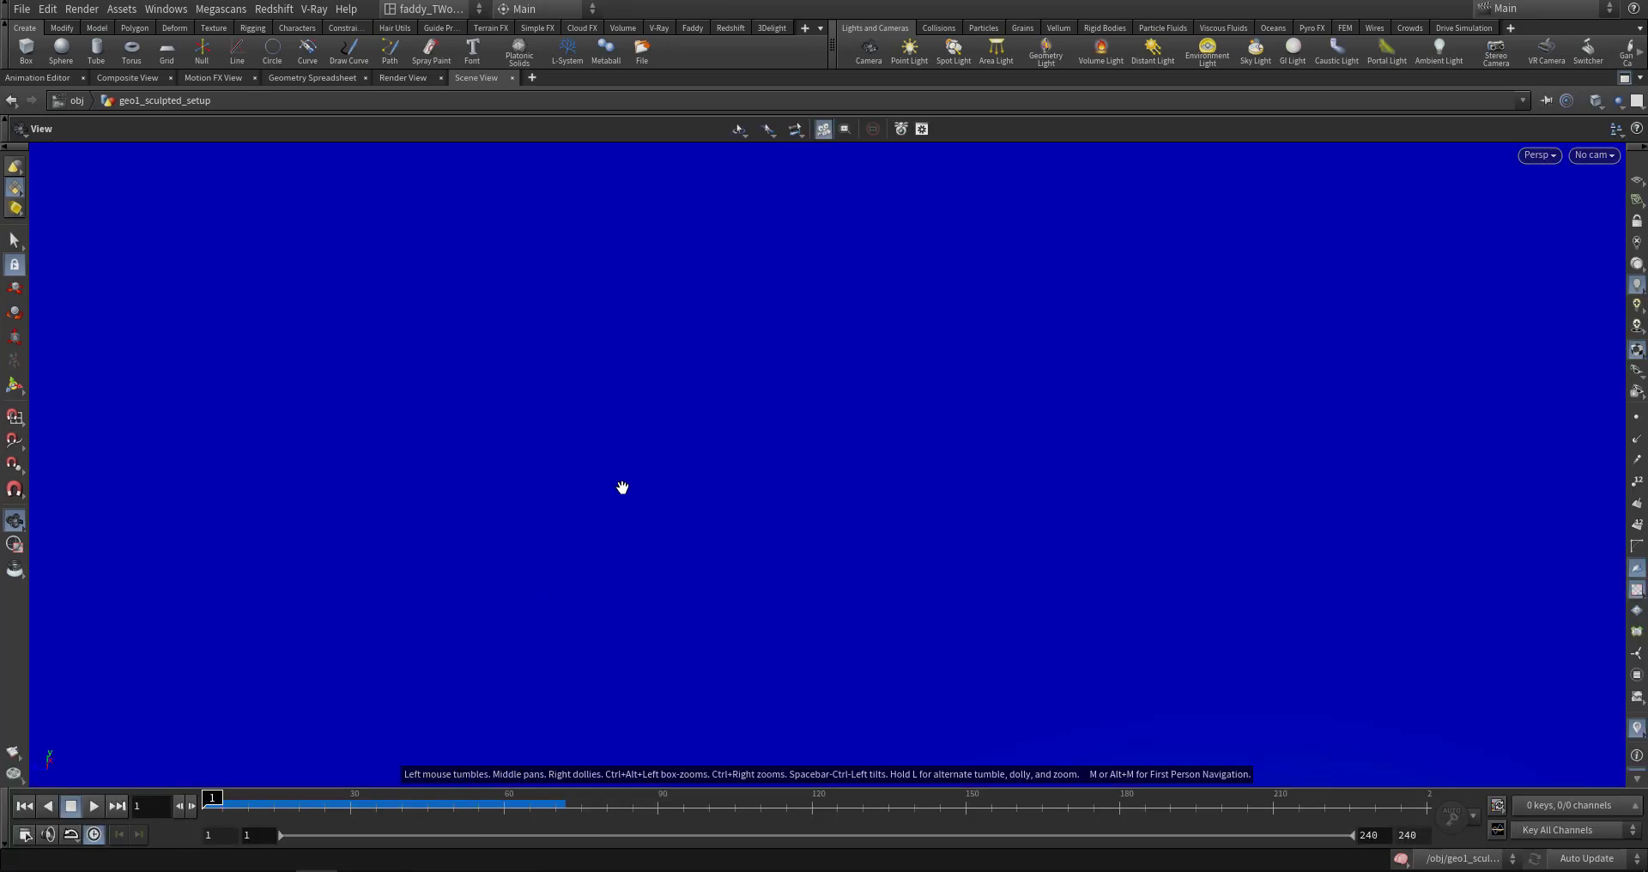
{"action": "right_click_drag", "start_coordinate": [703, 445], "coordinate": [1038, 523]}
{"action": "left_click_drag", "start_coordinate": [1038, 522], "coordinate": [996, 438]}
{"action": "right_click_drag", "start_coordinate": [995, 438], "coordinate": [975, 478]}
{"action": "left_click_drag", "start_coordinate": [975, 478], "coordinate": [957, 512]}
{"action": "right_click_drag", "start_coordinate": [957, 512], "coordinate": [912, 534]}
{"action": "middle_click_drag", "start_coordinate": [890, 557], "coordinate": [890, 508]}
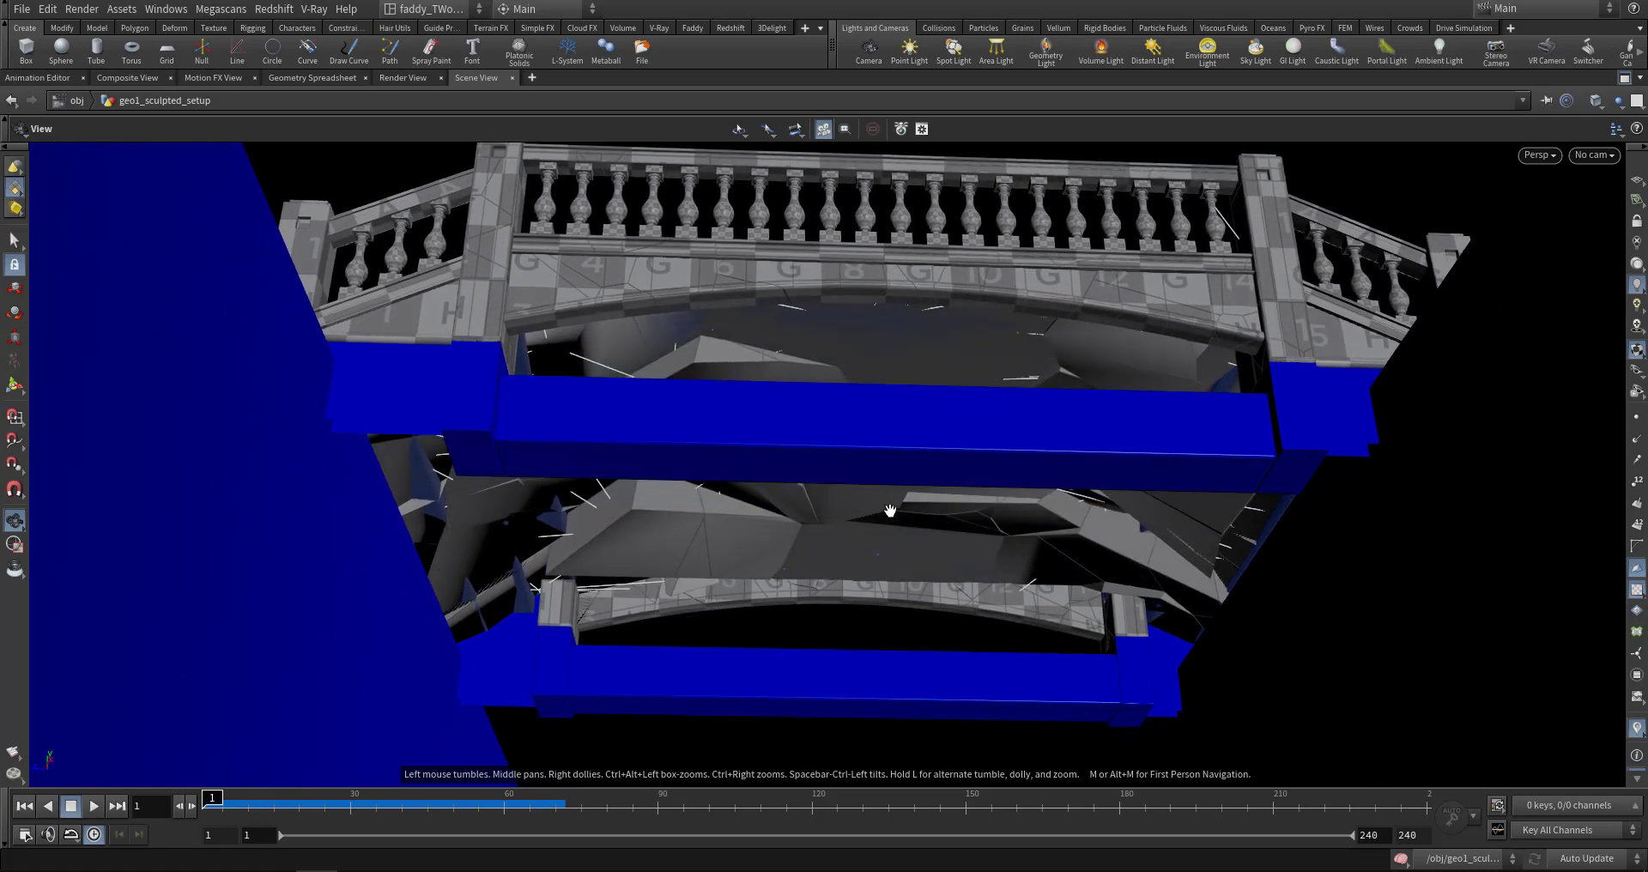
{"action": "right_click_drag", "start_coordinate": [890, 508], "coordinate": [945, 523]}
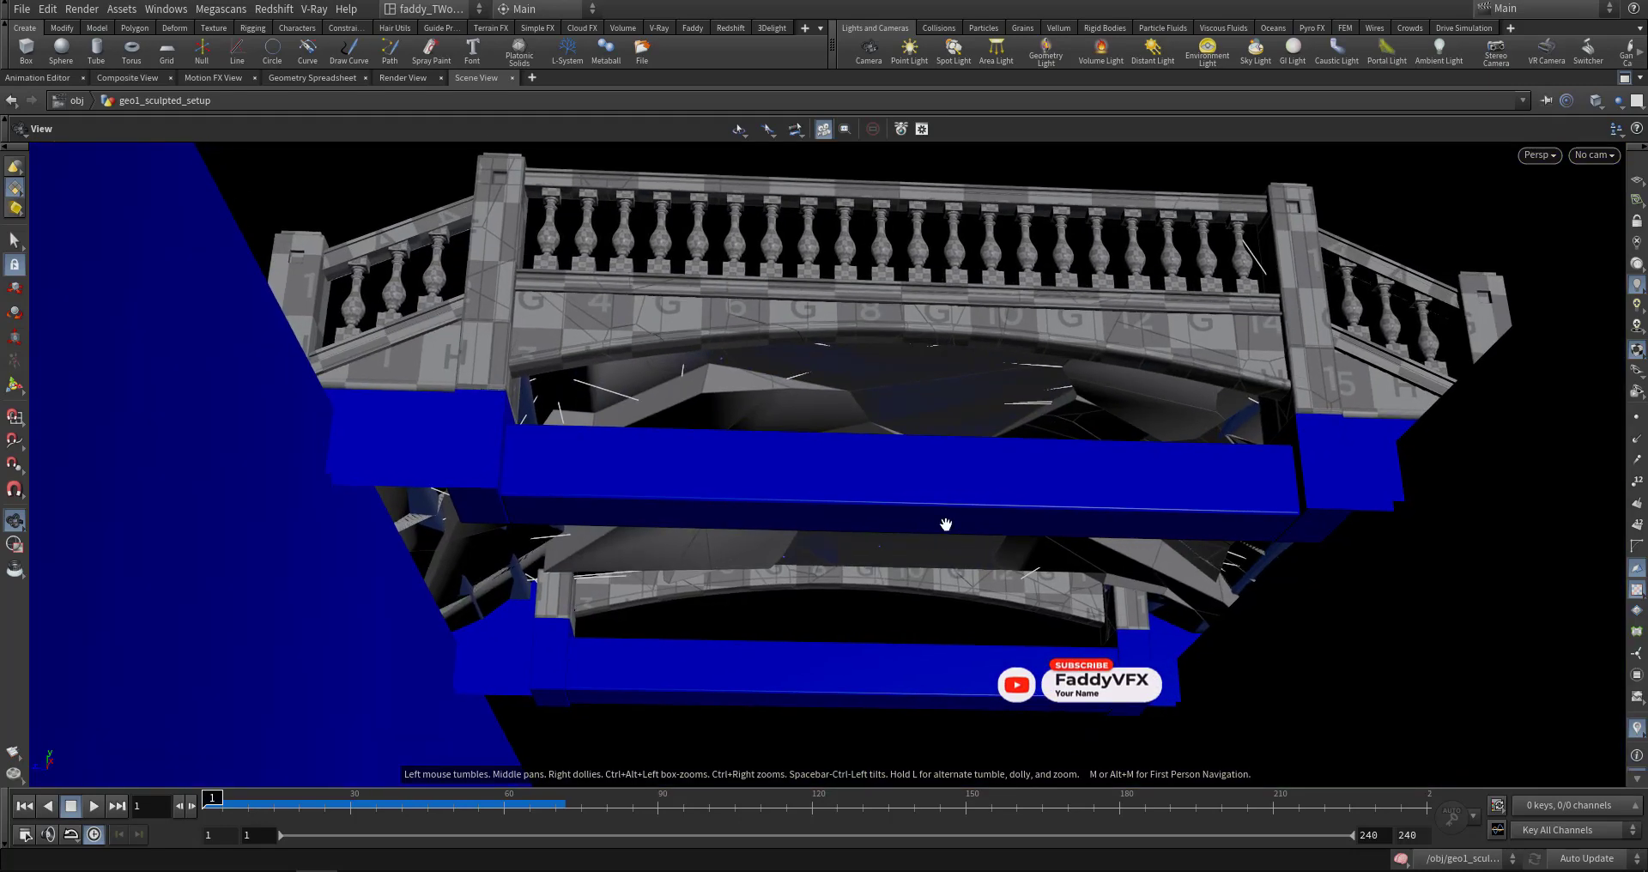
{"action": "middle_click_drag", "start_coordinate": [945, 523], "coordinate": [912, 555]}
{"action": "mouse_move", "coordinate": [211, 800]}
{"action": "left_mouse_down"}
{"action": "mouse_move", "coordinate": [406, 830]}
{"action": "mouse_move", "coordinate": [229, 815]}
{"action": "left_mouse_up"}
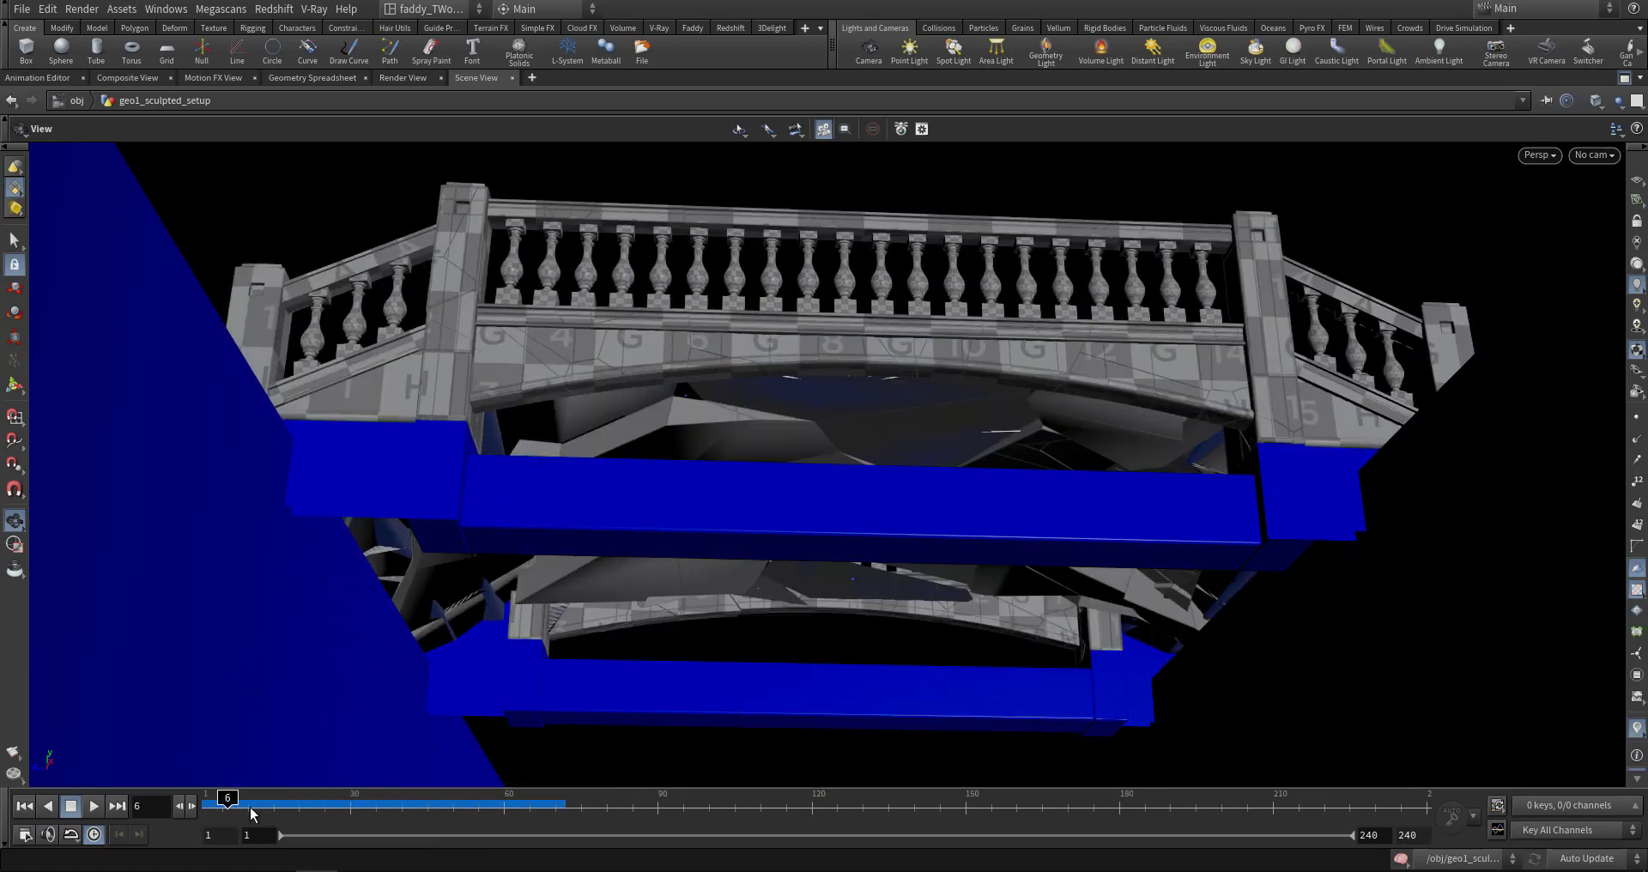
{"action": "left_click", "coordinate": [1625, 77]}
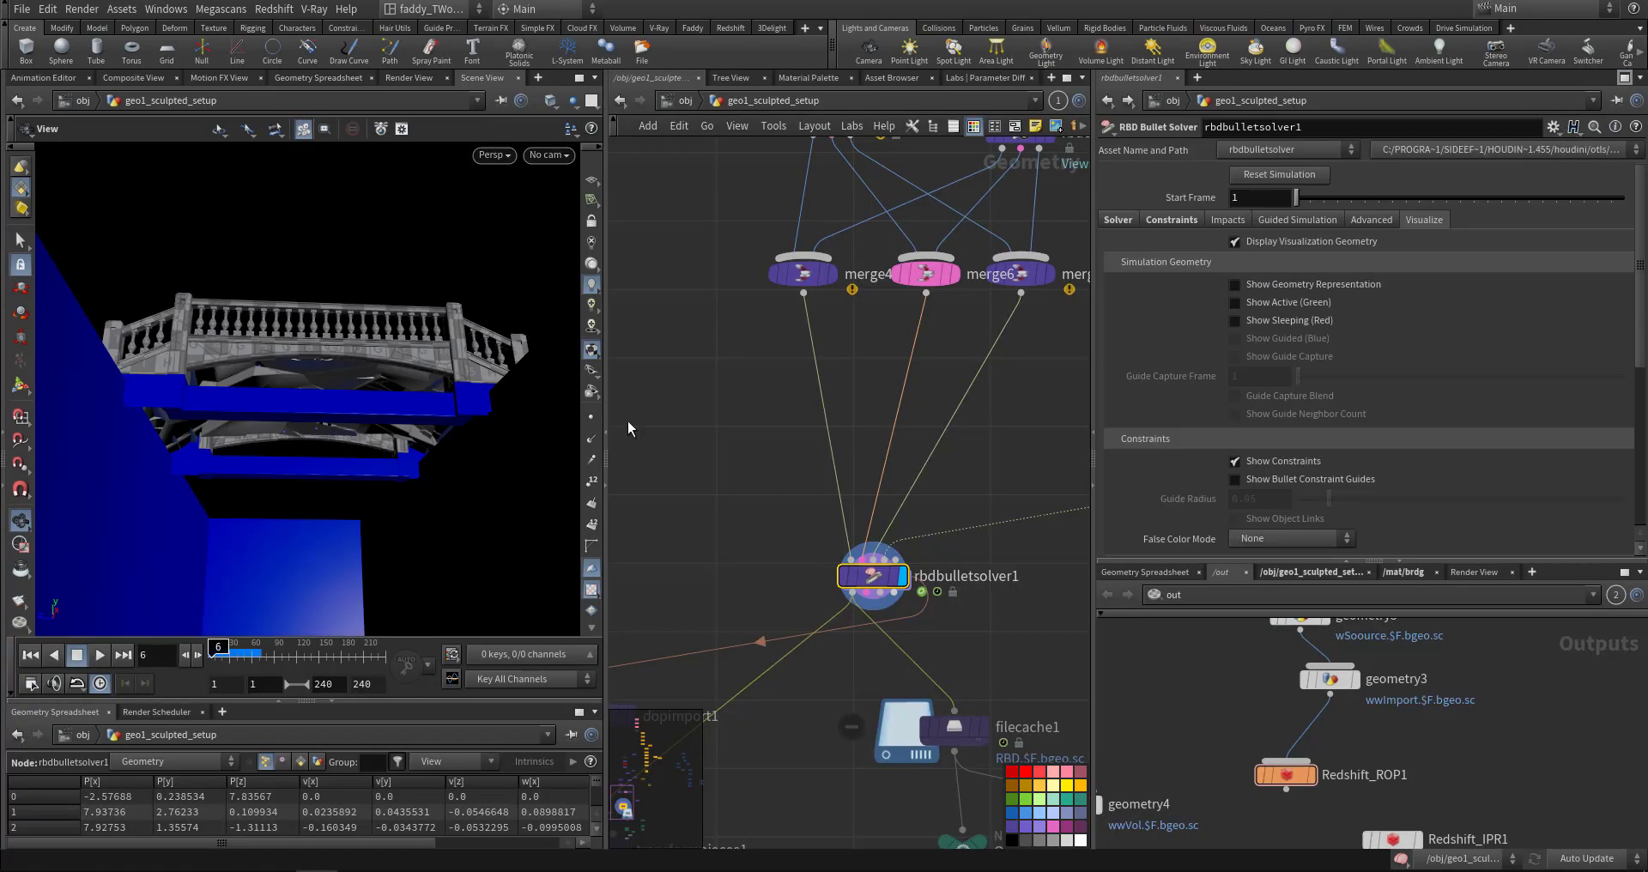
- View the bridge from above and turn off Display Visualization Geometry on rbdbulletsolver1
{"action": "left_click_drag", "start_coordinate": [313, 360], "coordinate": [379, 481]}
{"action": "scroll", "coordinate": [378, 482], "scroll_direction": "down", "scroll_amount": 1}
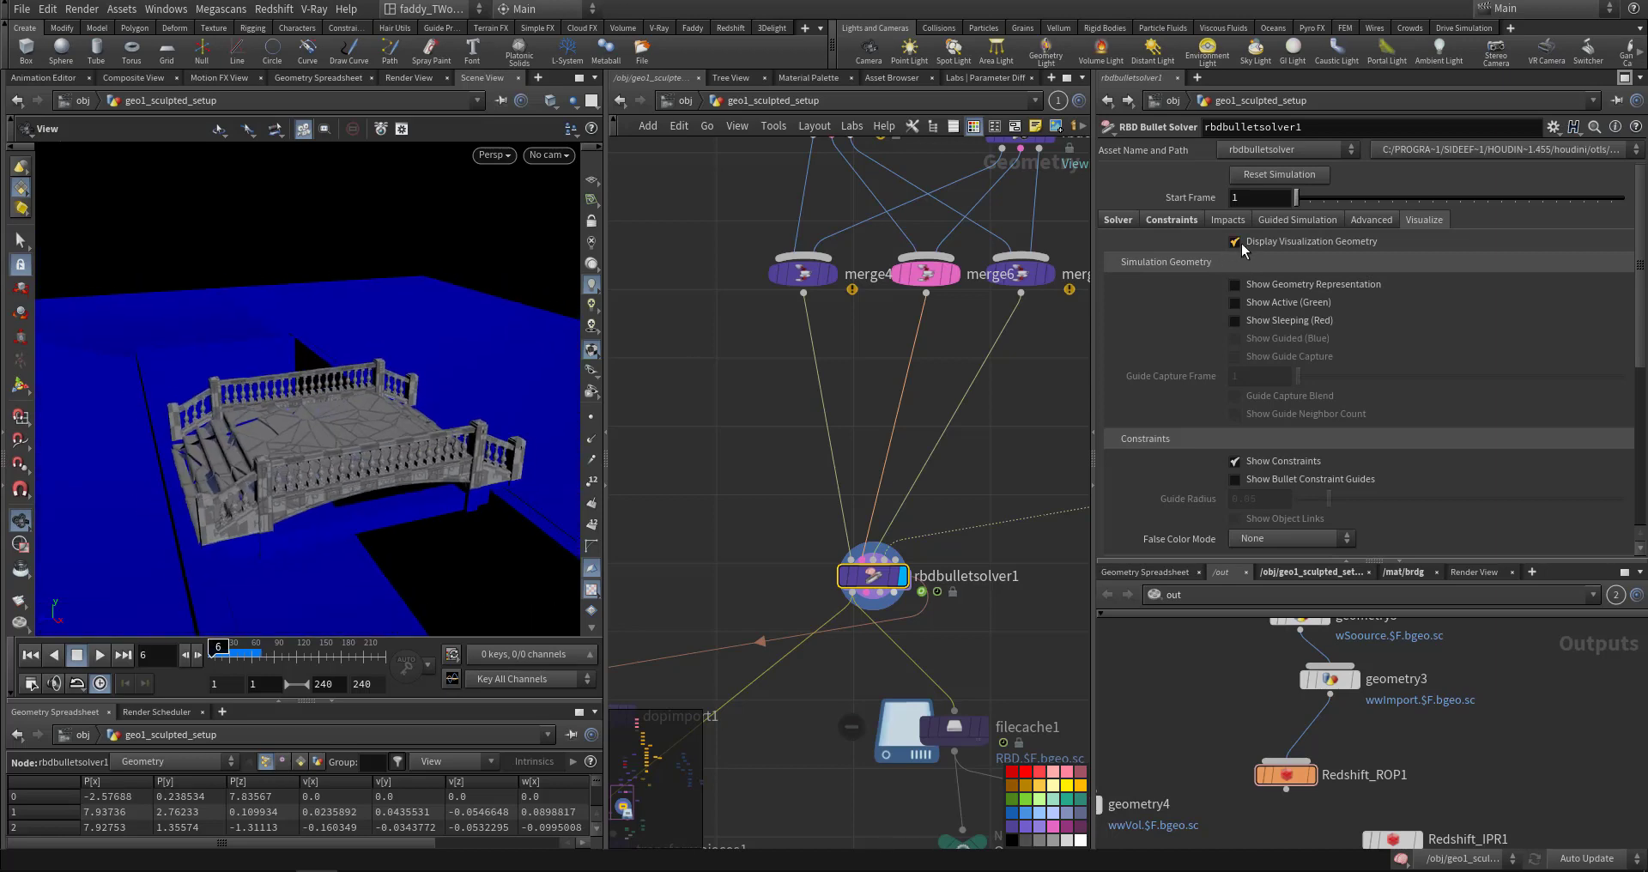
{"action": "left_click", "coordinate": [1236, 242]}
- Display the filecache1 node, scrub through the bridge collapse and return to frame 1
{"action": "middle_click_drag", "start_coordinate": [1015, 719], "coordinate": [910, 430]}
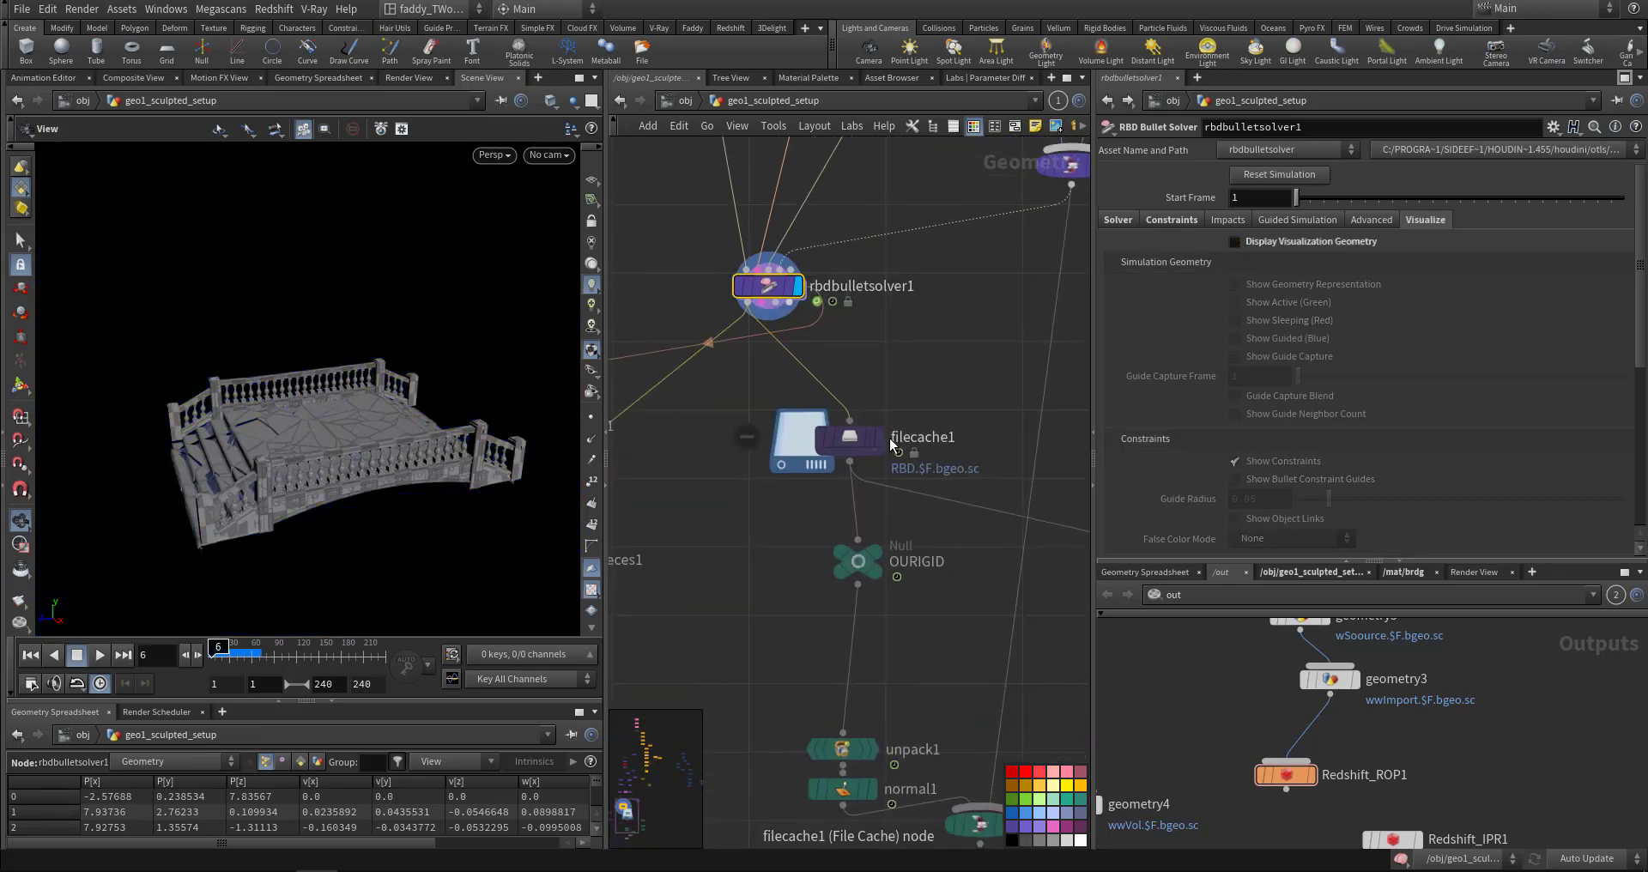
{"action": "left_click", "coordinate": [879, 439]}
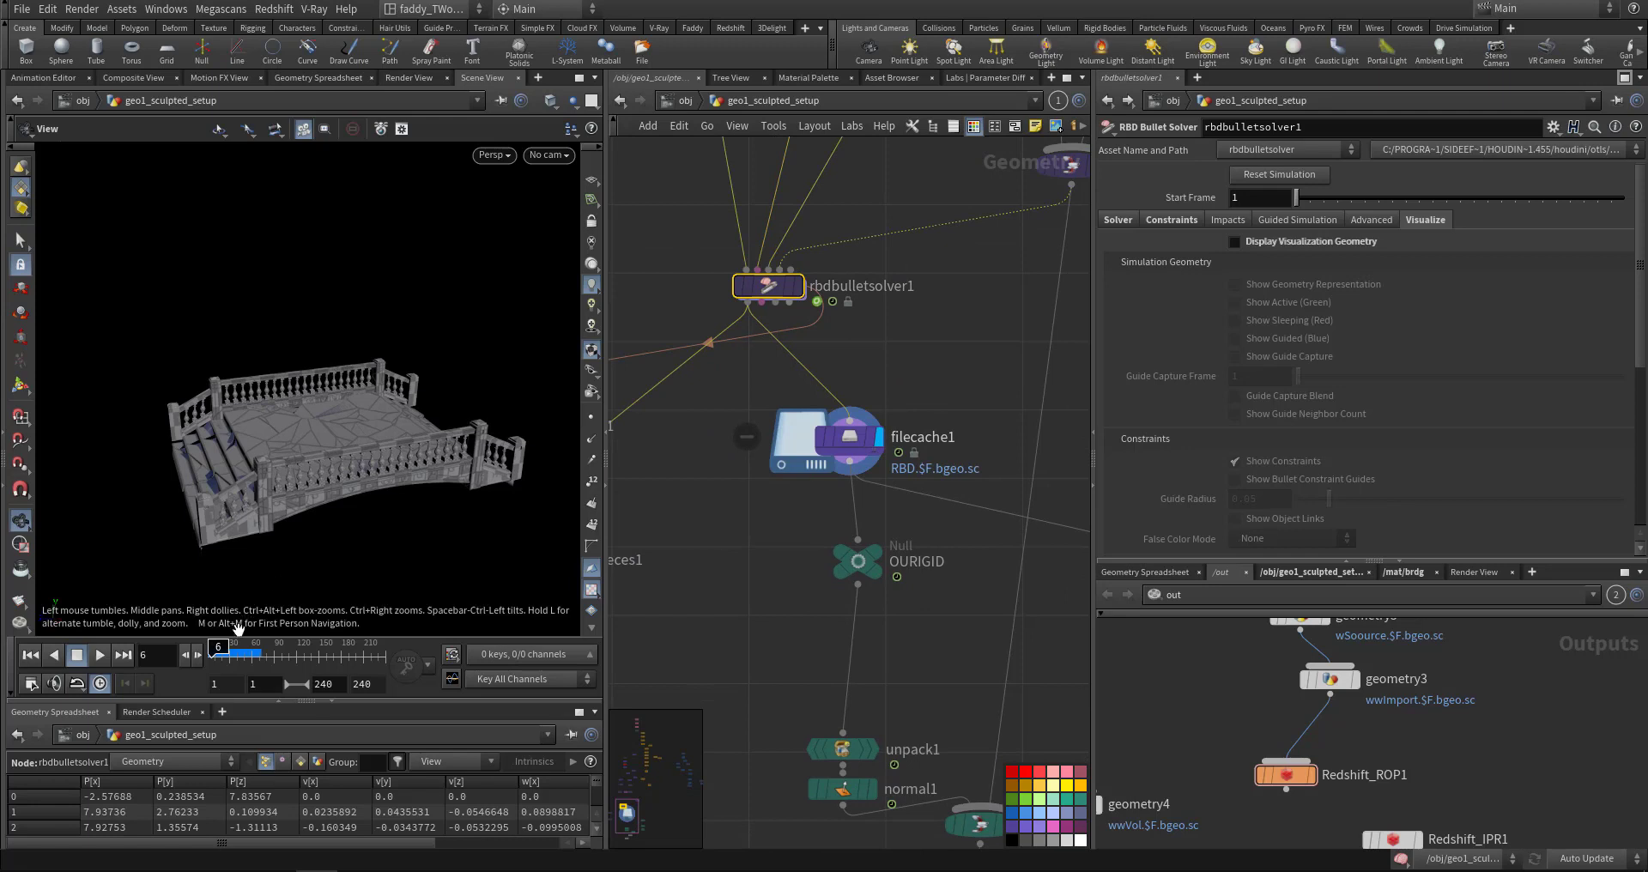
{"action": "left_click_drag", "start_coordinate": [226, 649], "coordinate": [740, 665]}
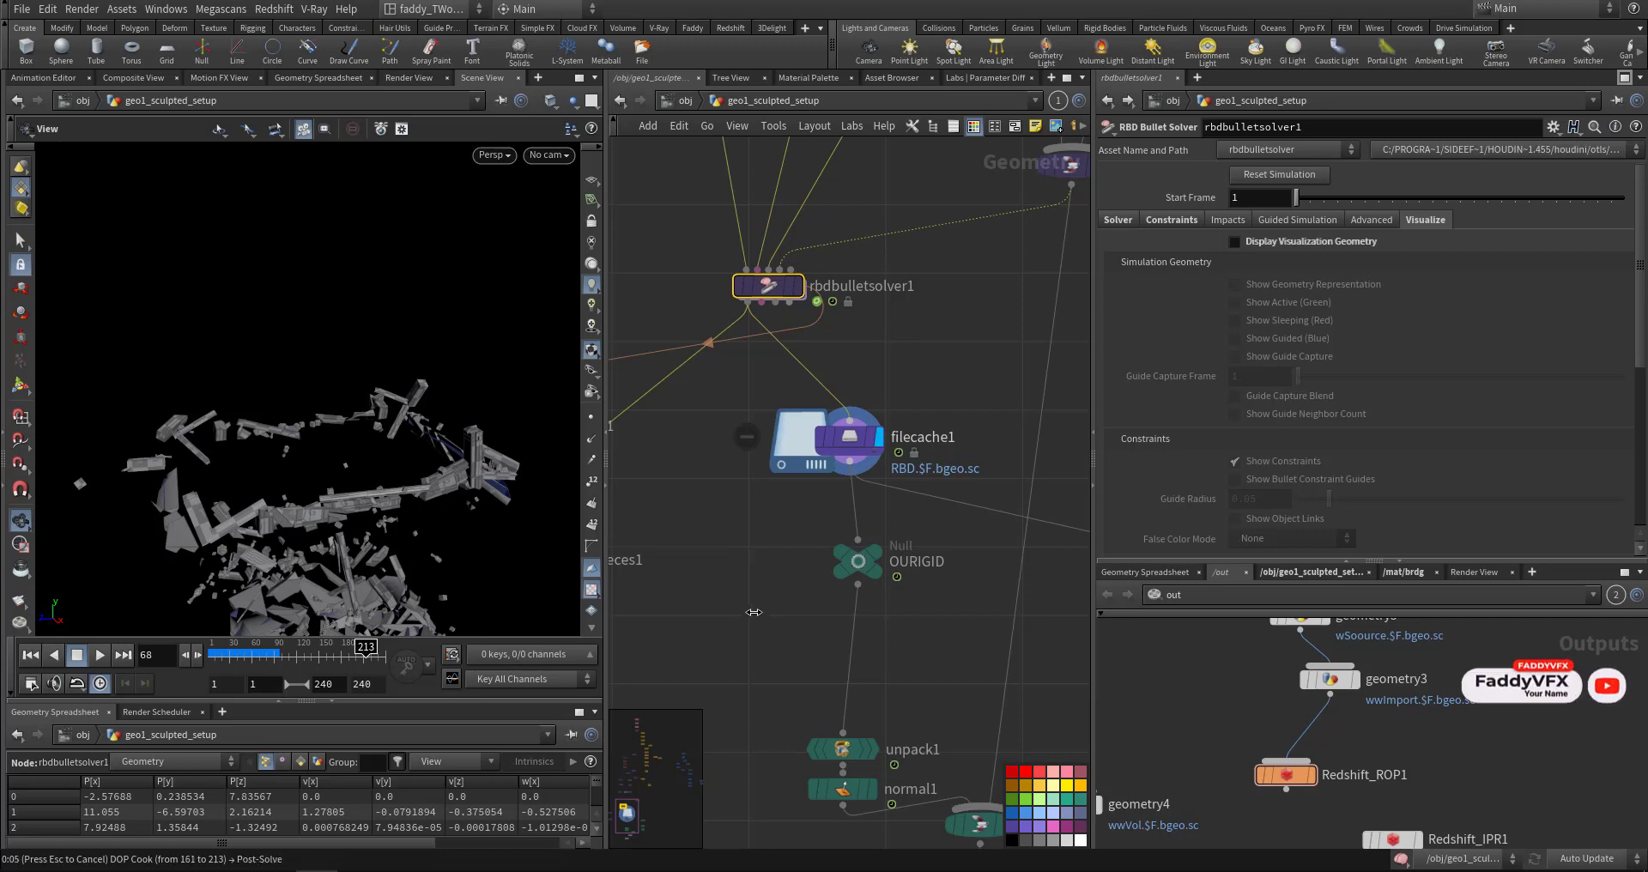
{"action": "middle_click_drag", "start_coordinate": [758, 772], "coordinate": [728, 573]}
{"action": "key", "text": "ctrl+Up"}
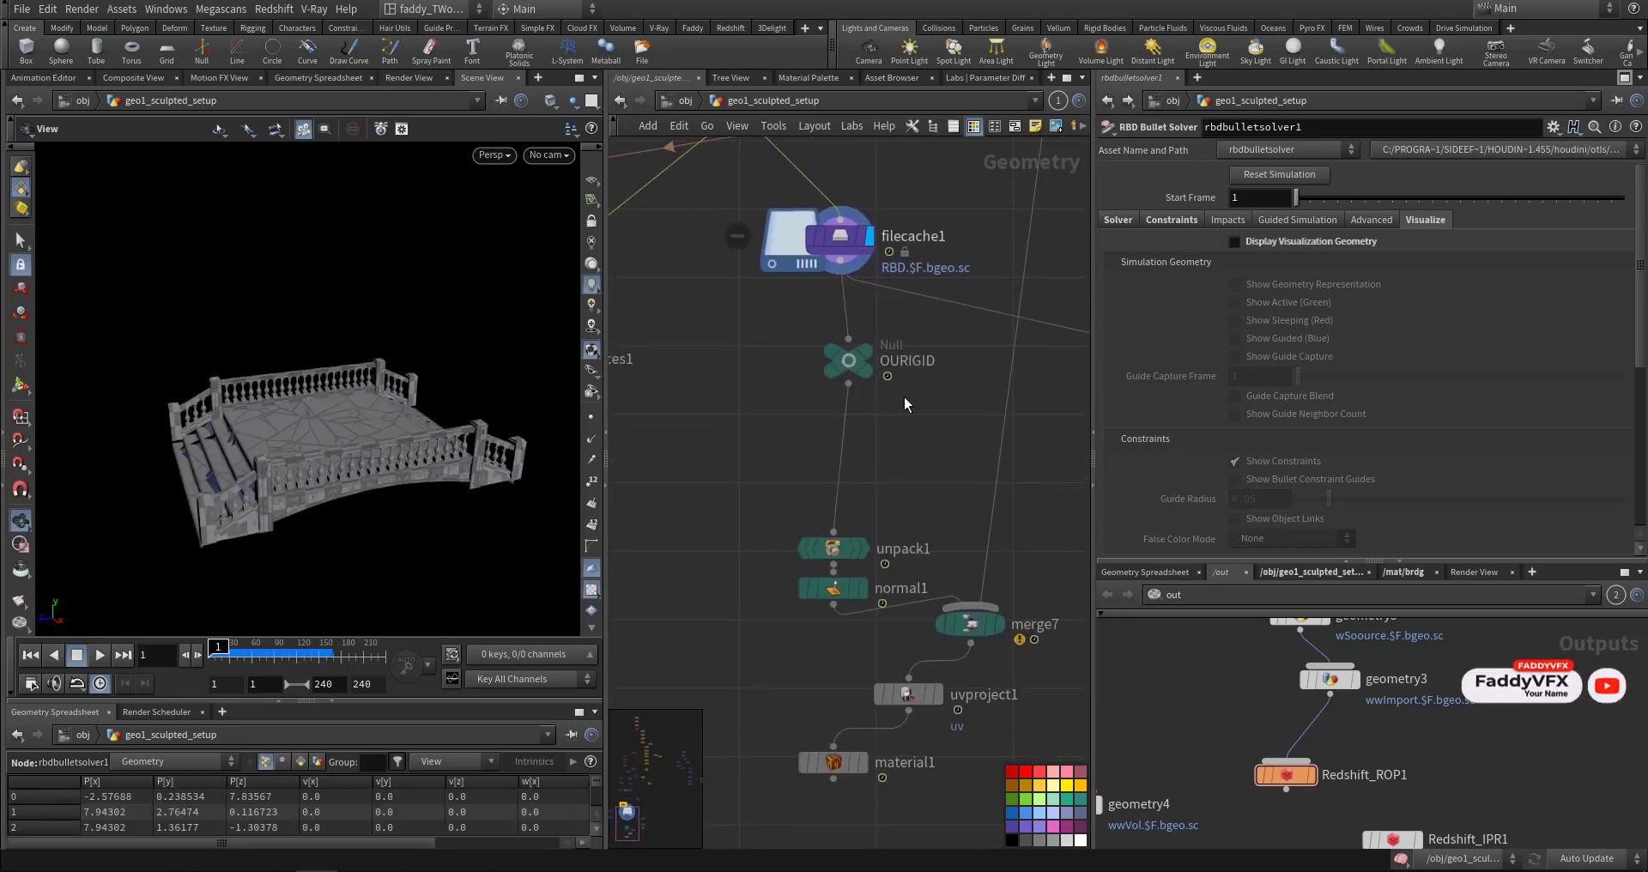
- Check the normal1 settings and display merge7 to view the fractured bridge together with the pool
{"action": "middle_click_drag", "start_coordinate": [893, 518], "coordinate": [858, 466]}
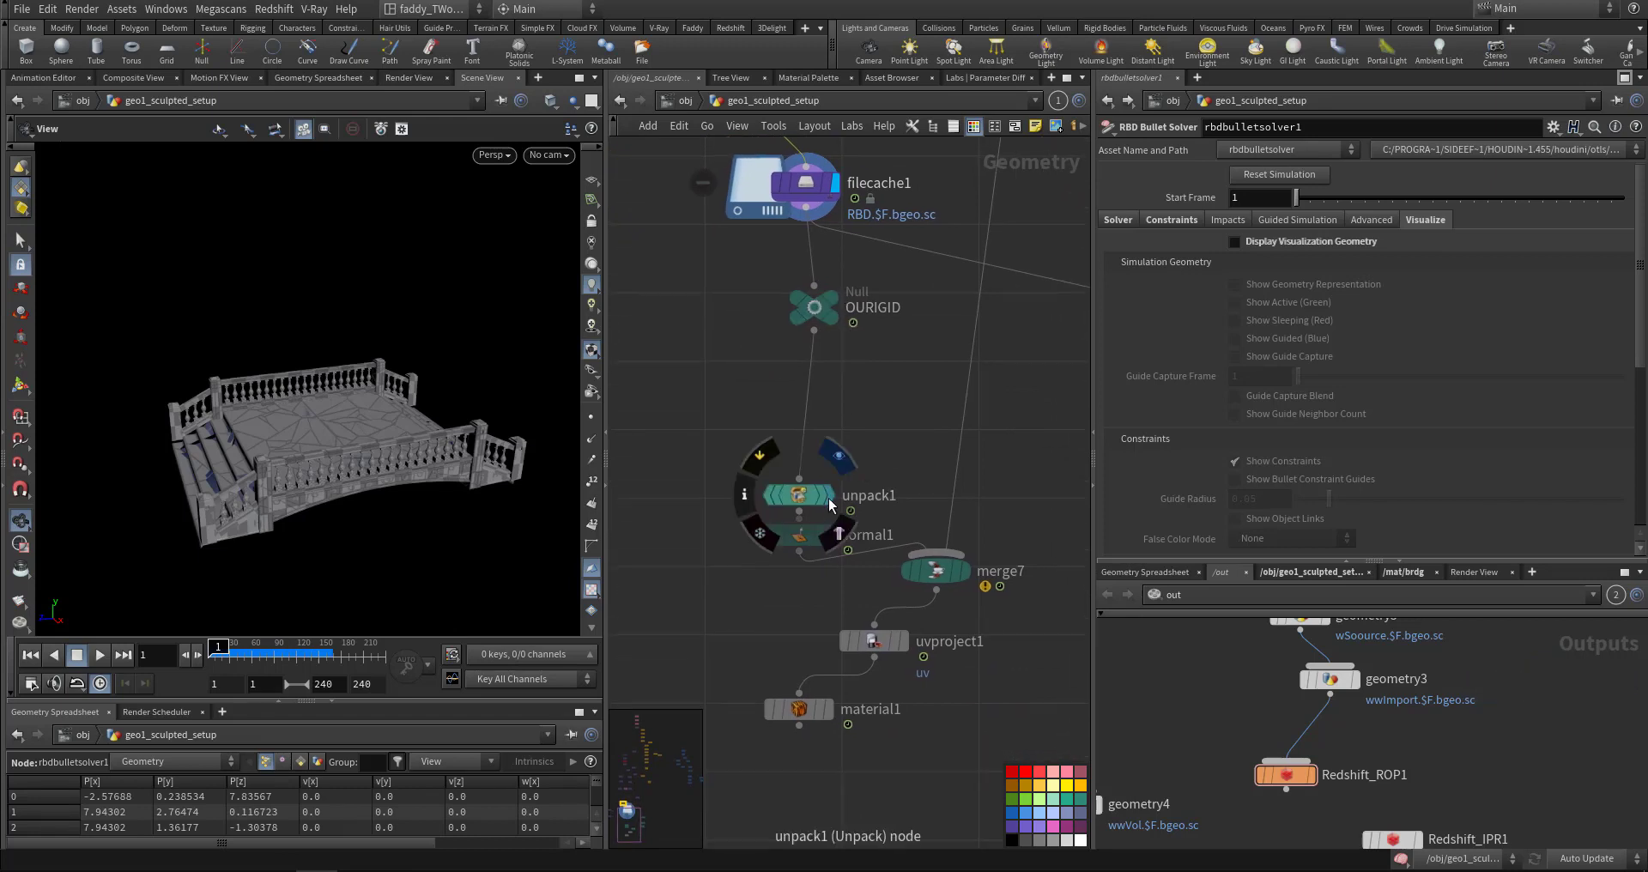
{"action": "left_click", "coordinate": [831, 540]}
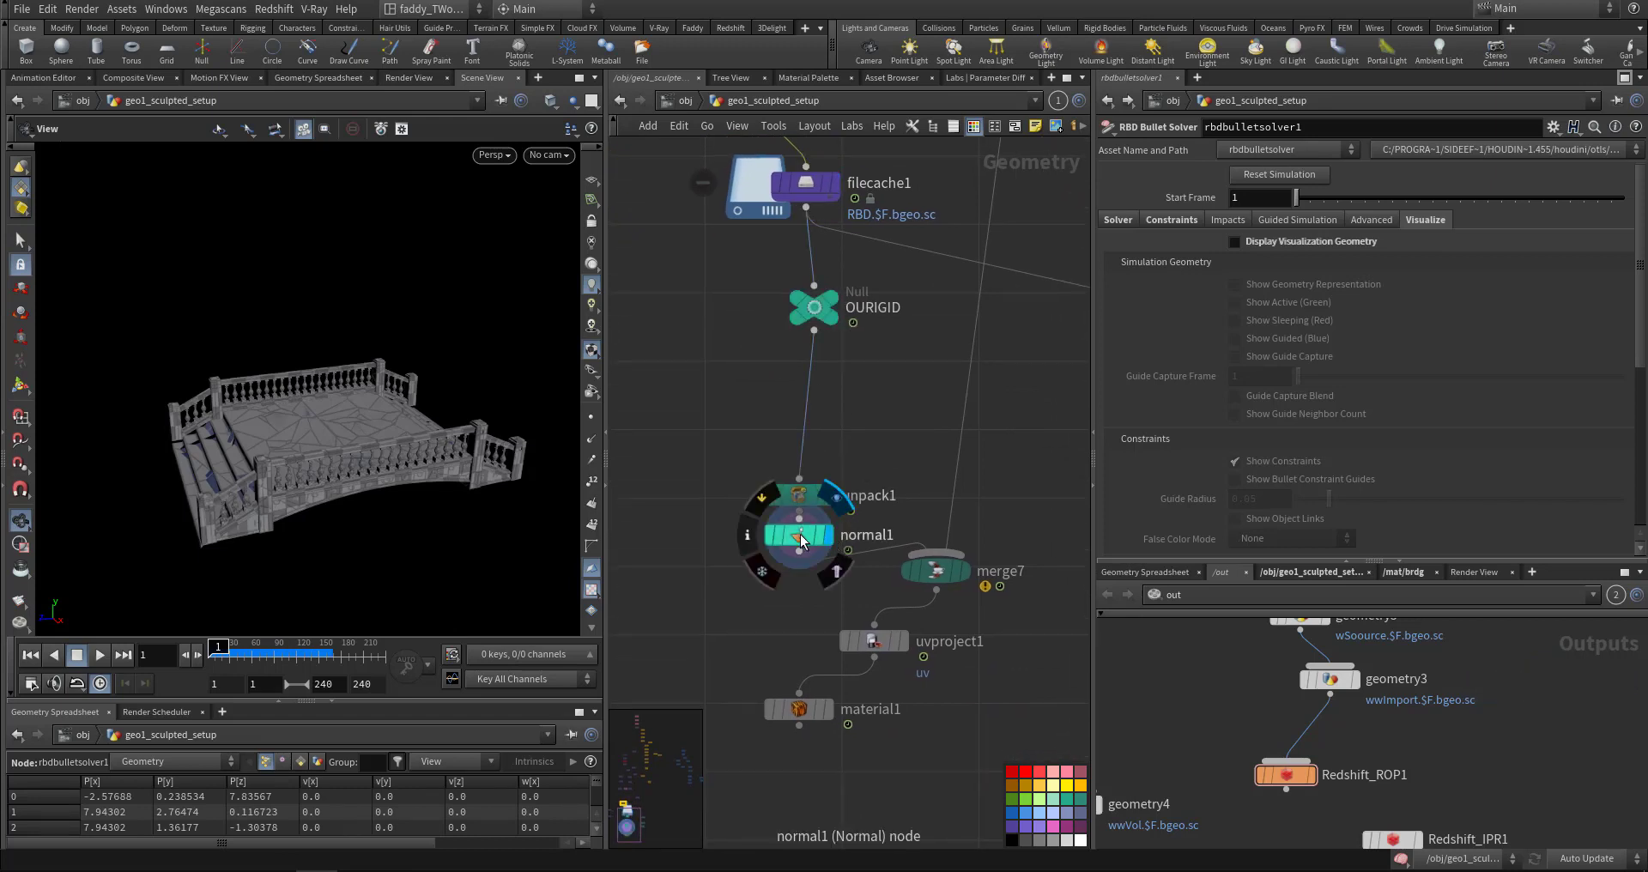
{"action": "left_click", "coordinate": [967, 573]}
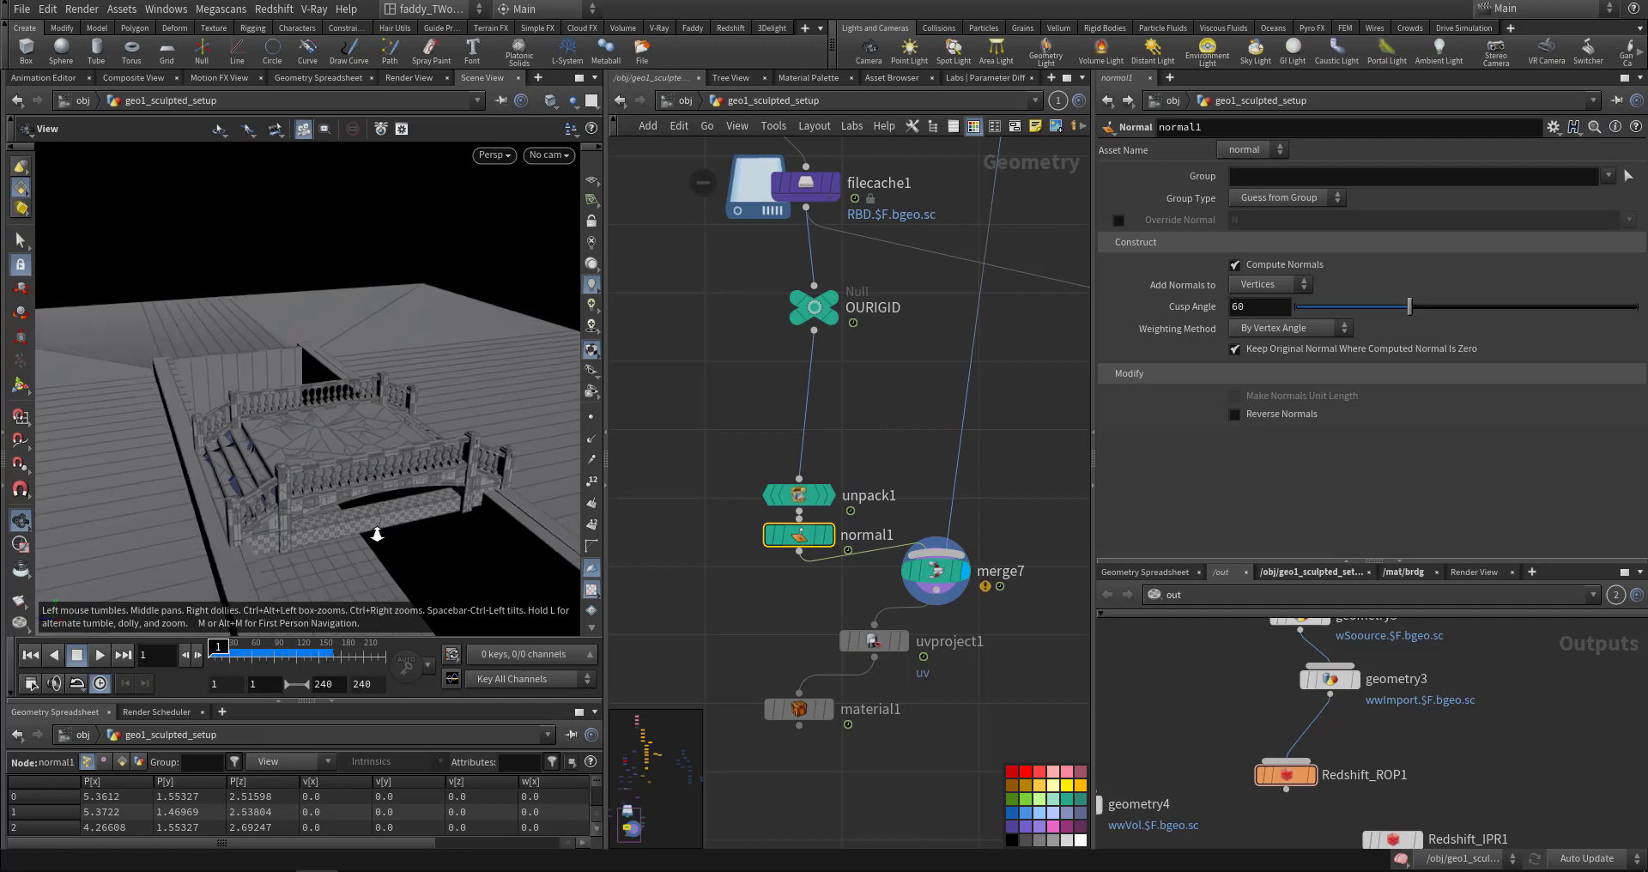
{"action": "mouse_move", "coordinate": [236, 657]}
{"action": "left_mouse_down"}
{"action": "mouse_move", "coordinate": [280, 657]}
{"action": "mouse_move", "coordinate": [173, 655]}
{"action": "left_mouse_up"}
{"action": "left_click", "coordinate": [219, 658]}
- Display material1 to check its material assignment, and look over the node network above it
{"action": "middle_click_drag", "start_coordinate": [837, 742], "coordinate": [887, 652]}
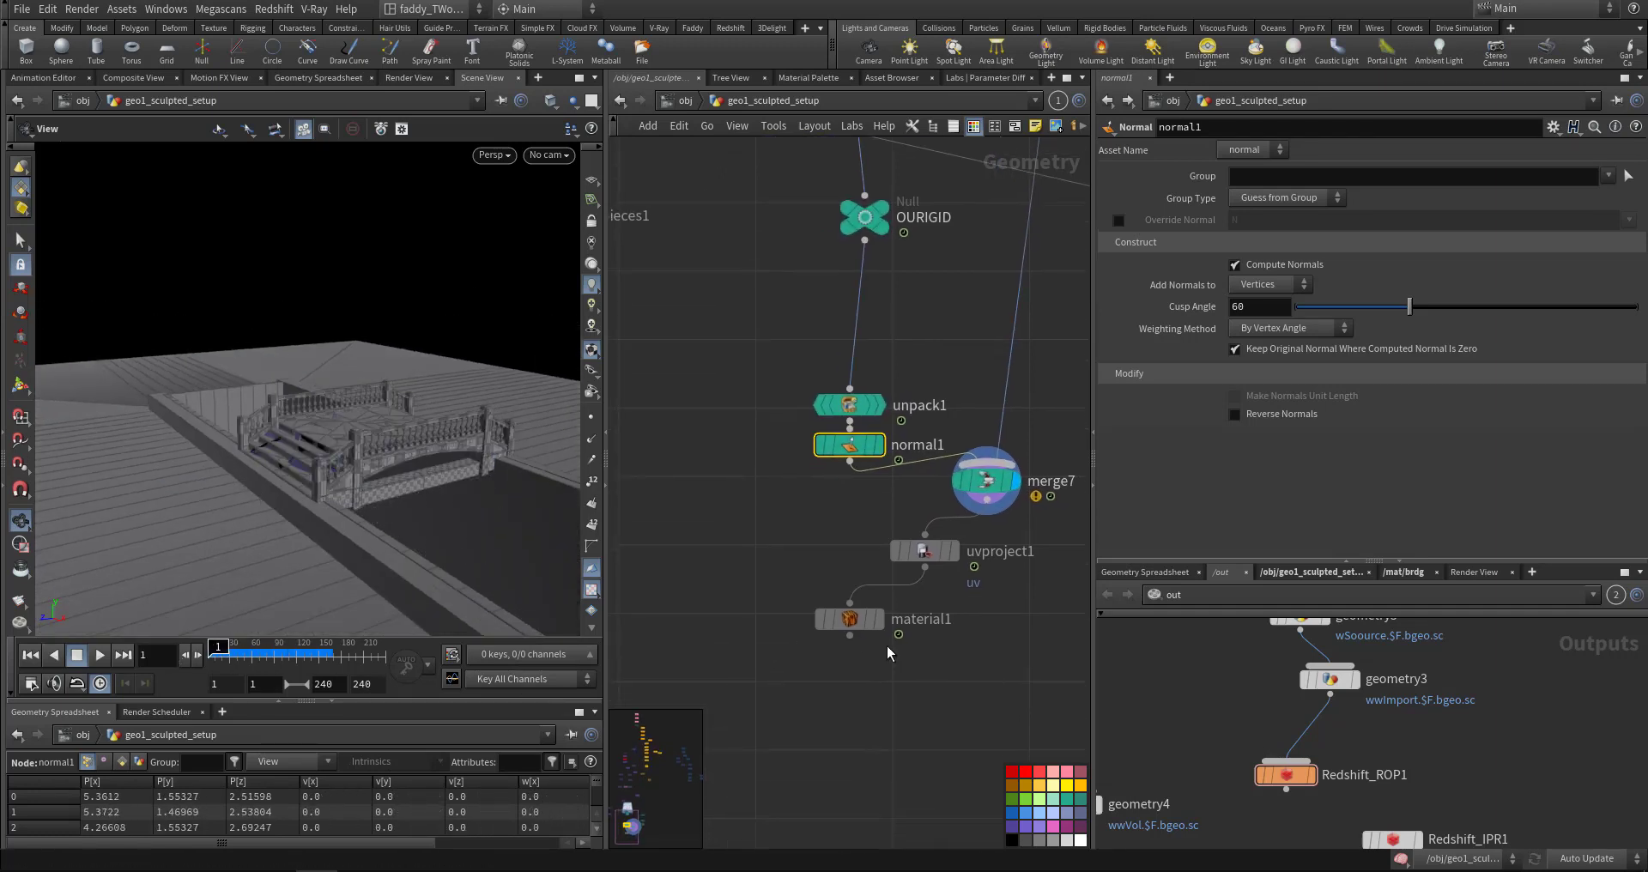
{"action": "left_click", "coordinate": [879, 624]}
{"action": "left_click", "coordinate": [850, 621]}
{"action": "middle_click_drag", "start_coordinate": [777, 566], "coordinate": [839, 677]}
{"action": "middle_click_drag", "start_coordinate": [842, 600], "coordinate": [764, 709]}
{"action": "scroll", "coordinate": [887, 645], "scroll_direction": "down", "scroll_amount": 1}
{"action": "scroll", "coordinate": [815, 626], "scroll_direction": "down", "scroll_amount": 4}
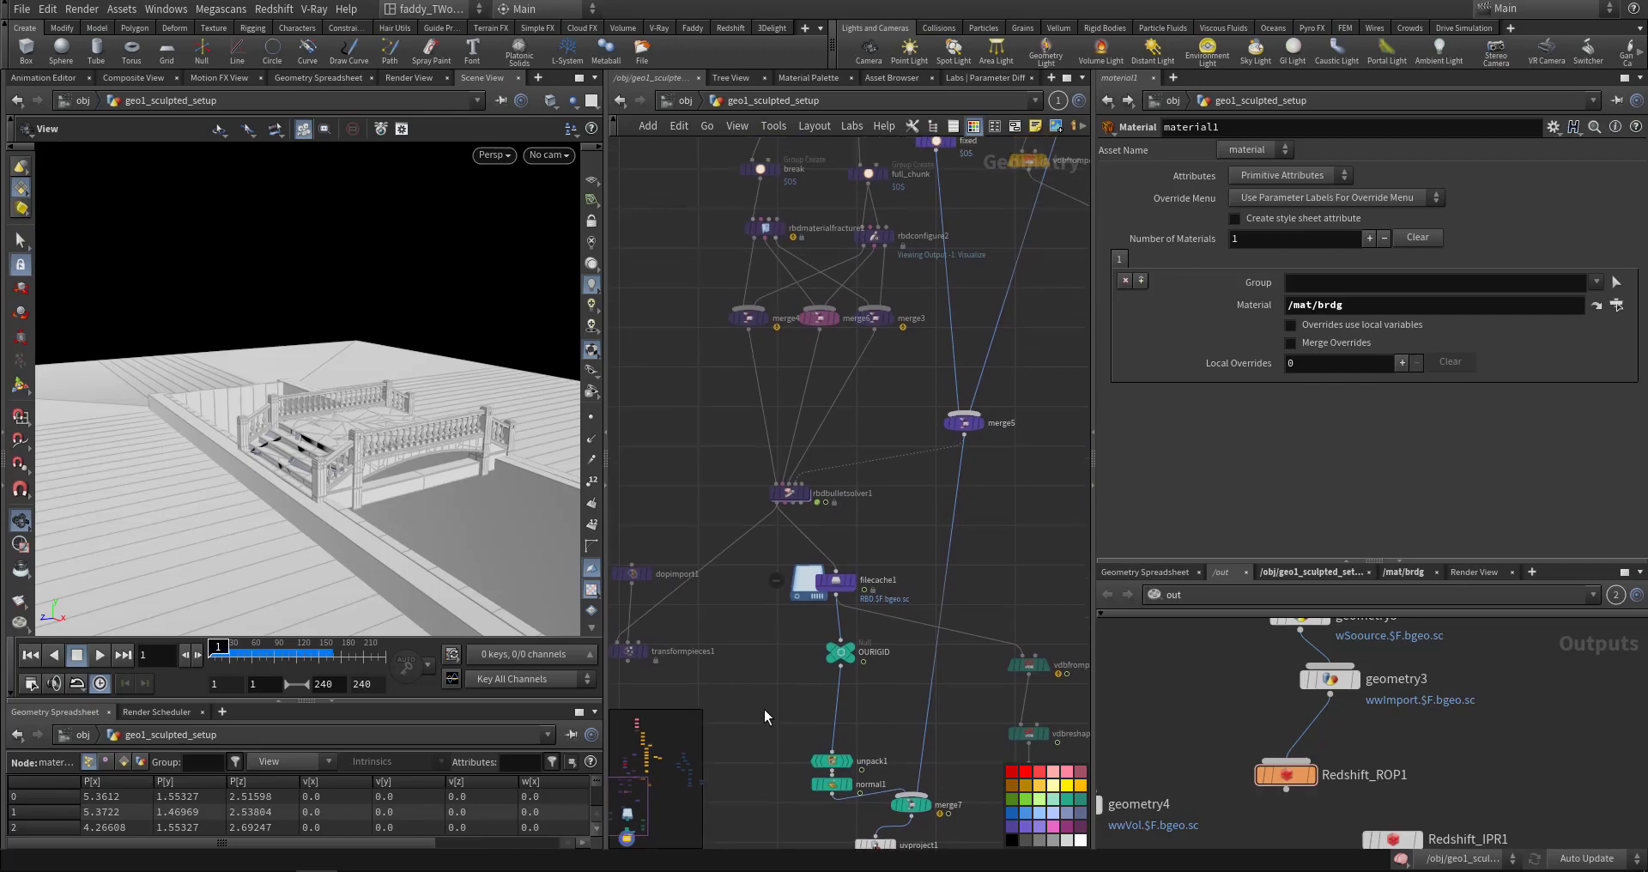